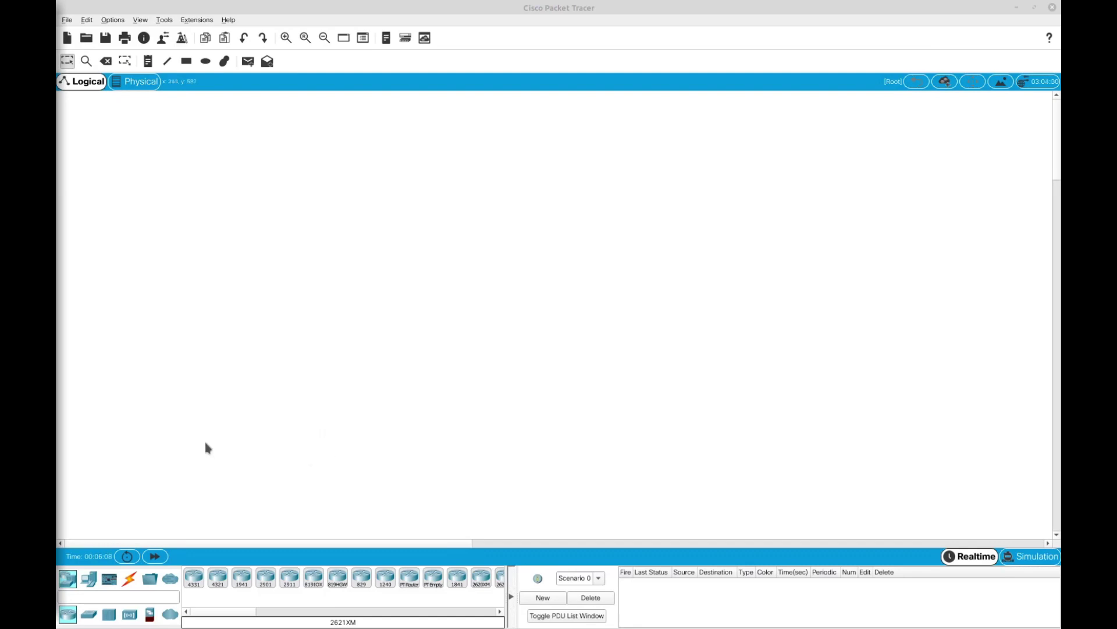
# - Place a 3650-24PS multilayer switch in the upper part of the empty logical workspace
pyautogui.click(89, 615)
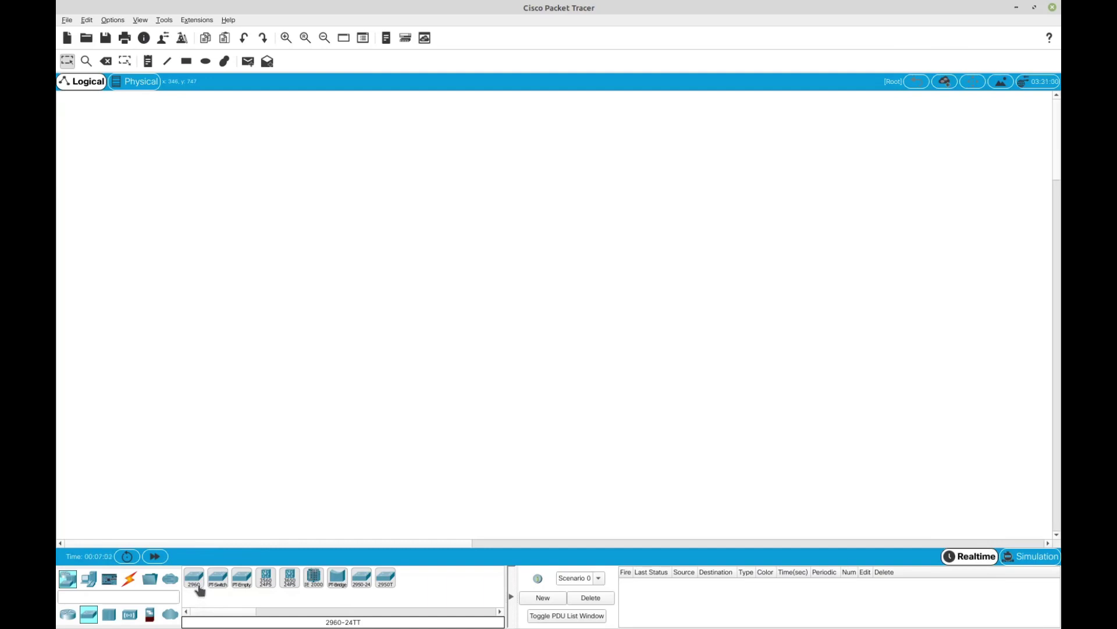
pyautogui.click(290, 581)
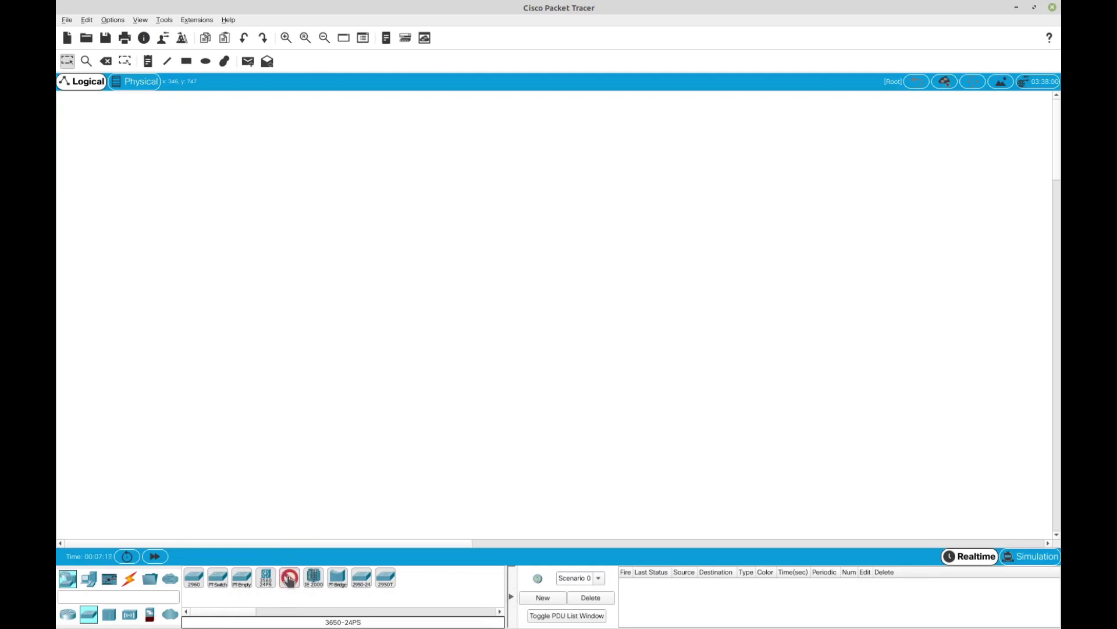
pyautogui.click(420, 191)
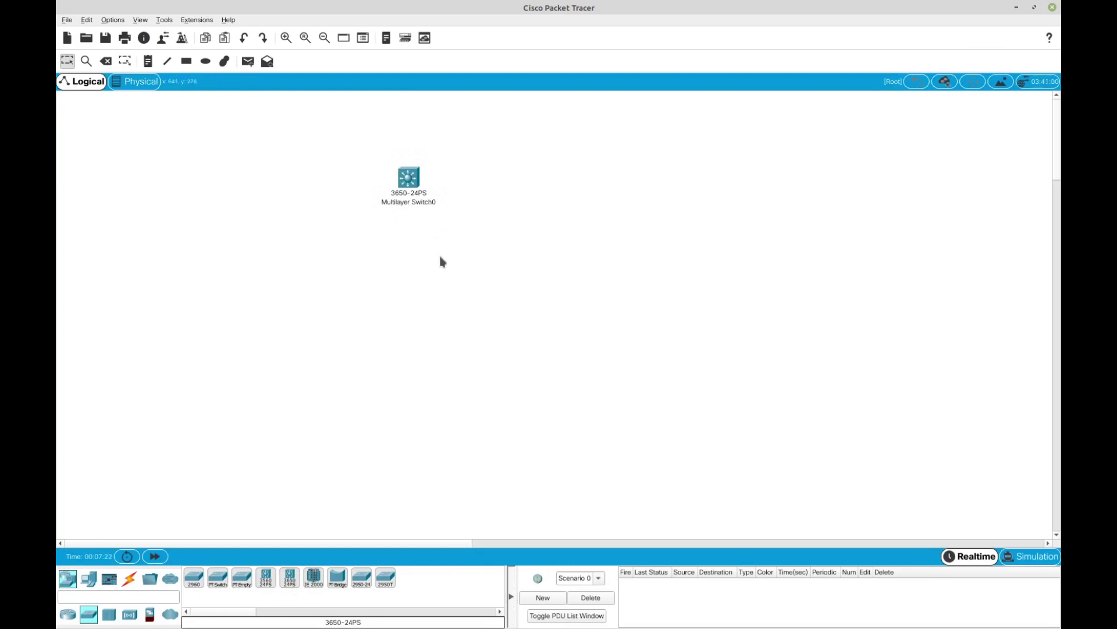
# - Place two PT-Hub devices below the multilayer switch, one on each side, at about the same height
pyautogui.click(90, 581)
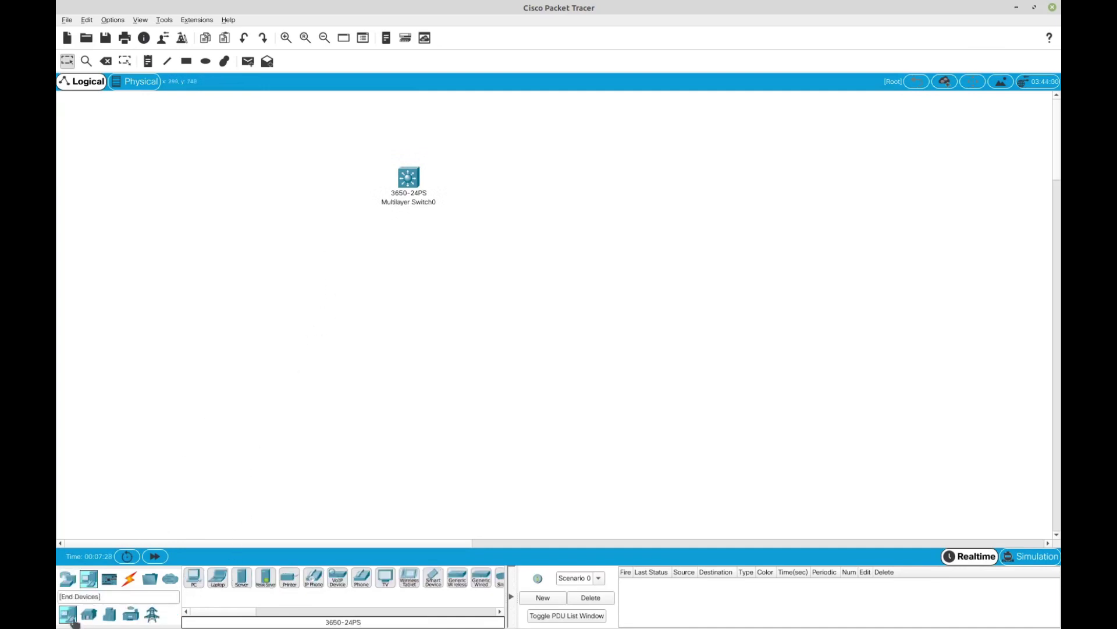
pyautogui.click(67, 578)
pyautogui.click(109, 614)
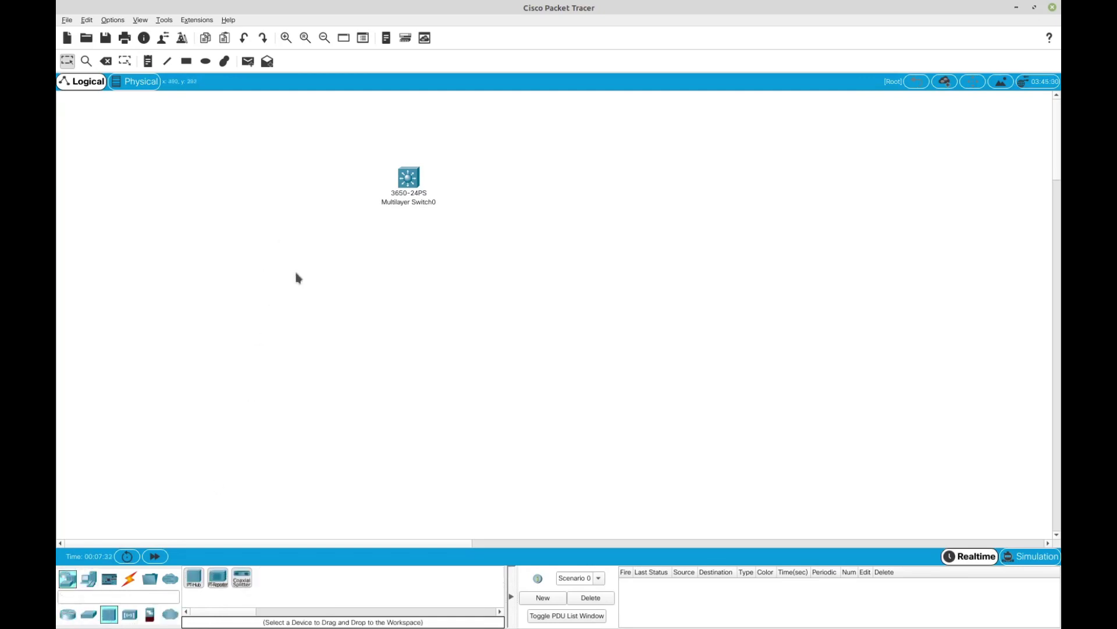
pyautogui.click(194, 577)
pyautogui.click(271, 276)
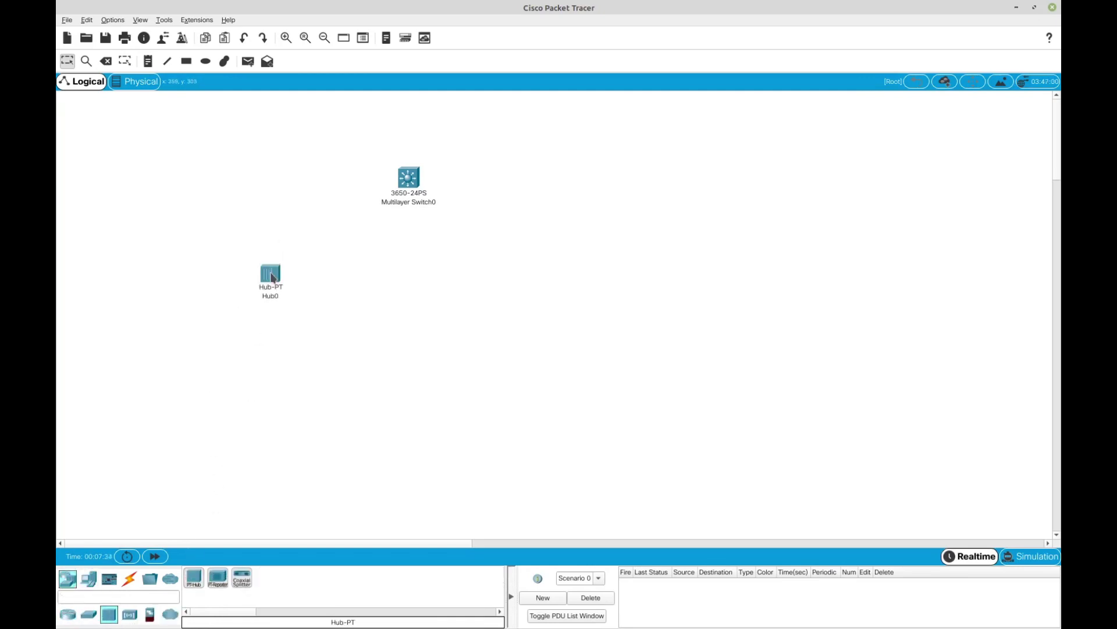
pyautogui.moveTo(280, 288); pyautogui.dragTo(340, 252)
pyautogui.click(194, 577)
pyautogui.click(426, 242)
pyautogui.moveTo(427, 241); pyautogui.dragTo(469, 241)
pyautogui.moveTo(327, 254); pyautogui.dragTo(332, 254)
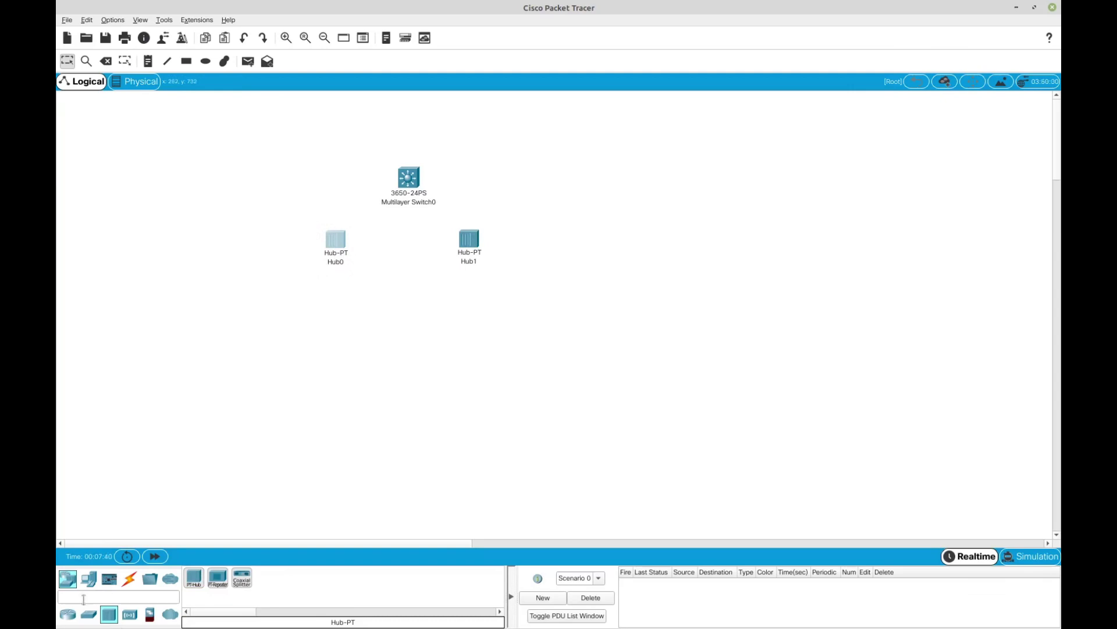
# - Place four PCs in a row below the hubs, two under each hub, and adjust their spacing
pyautogui.click(88, 582)
pyautogui.click(194, 578)
pyautogui.click(235, 324)
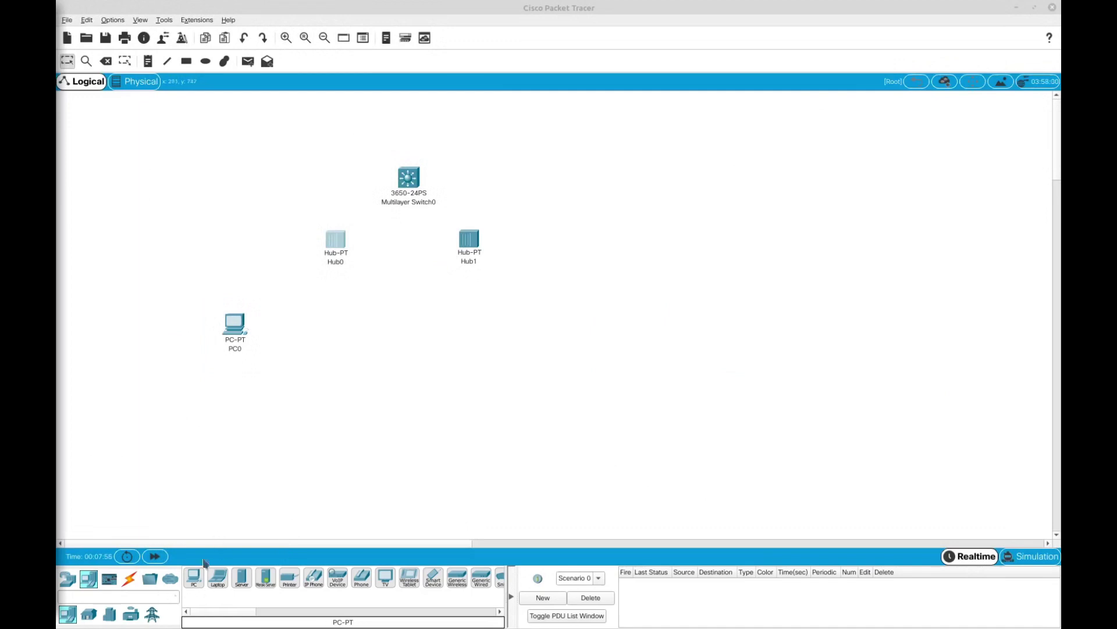
pyautogui.click(193, 578)
pyautogui.click(330, 327)
pyautogui.click(195, 578)
pyautogui.click(441, 333)
pyautogui.click(196, 579)
pyautogui.click(521, 339)
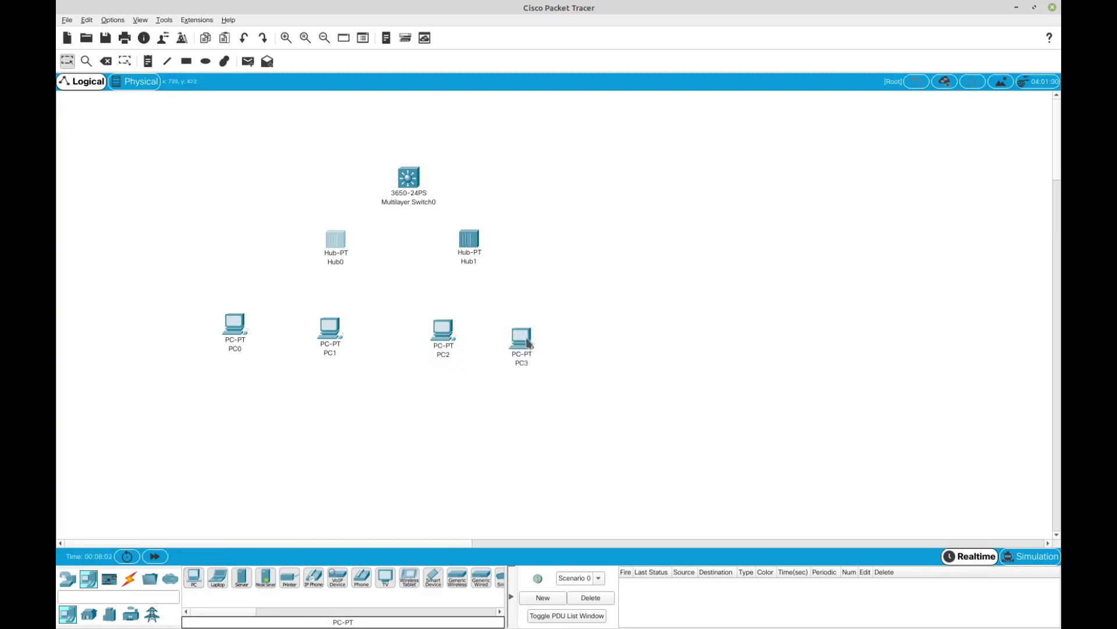
pyautogui.moveTo(529, 343); pyautogui.dragTo(528, 323)
pyautogui.moveTo(240, 329); pyautogui.dragTo(329, 332)
# - Rename the left hub Hub0 as "Hub Lab TKJ"
pyautogui.click(334, 254)
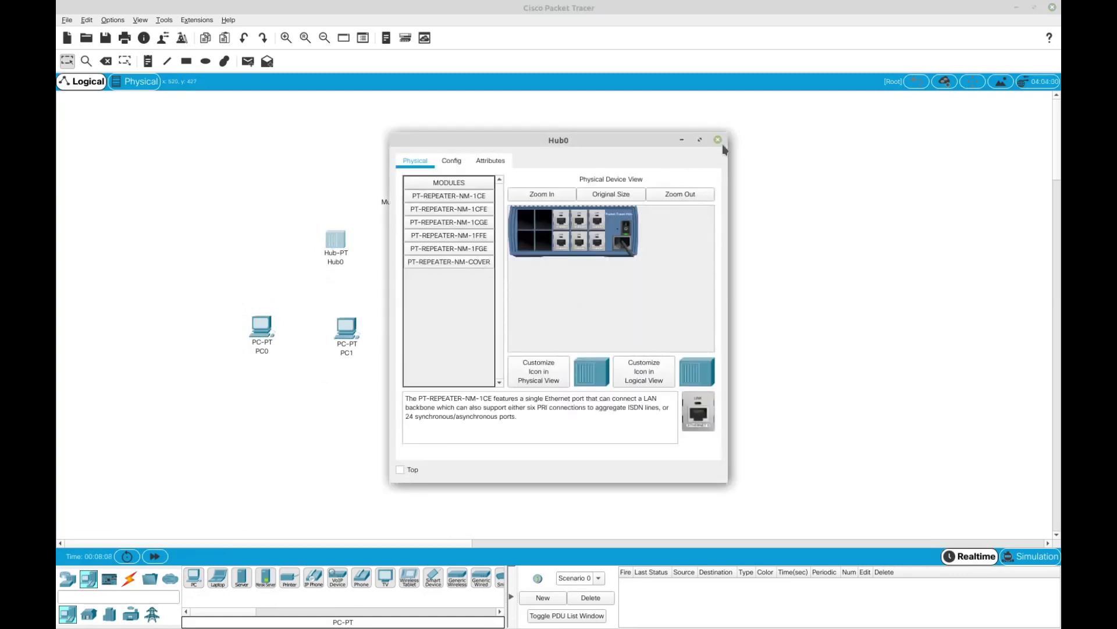
pyautogui.click(718, 140)
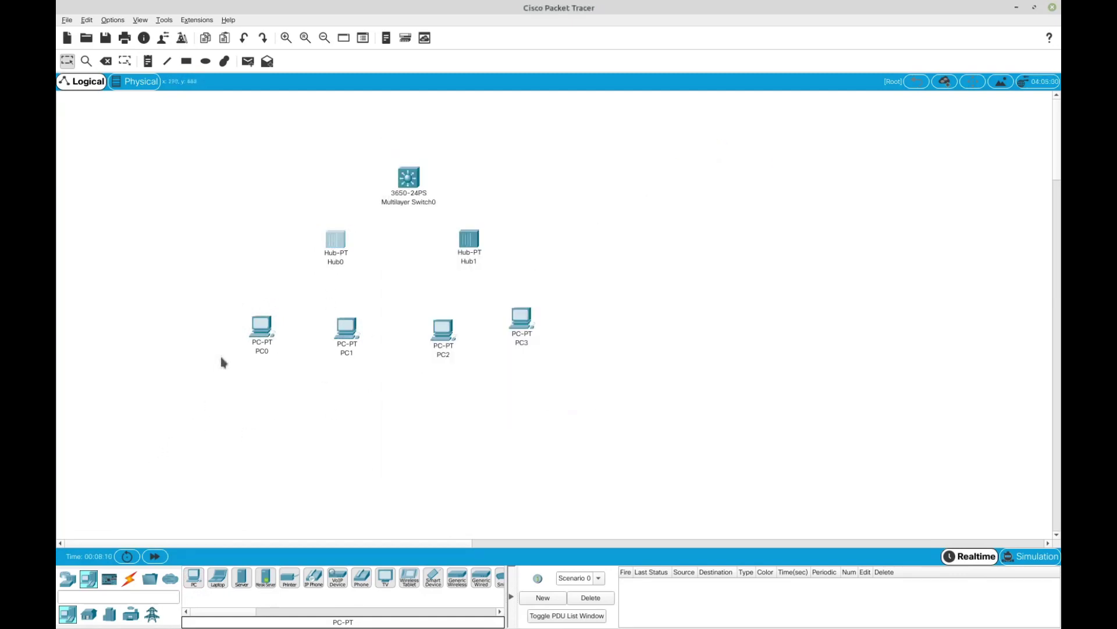
pyautogui.click(335, 261)
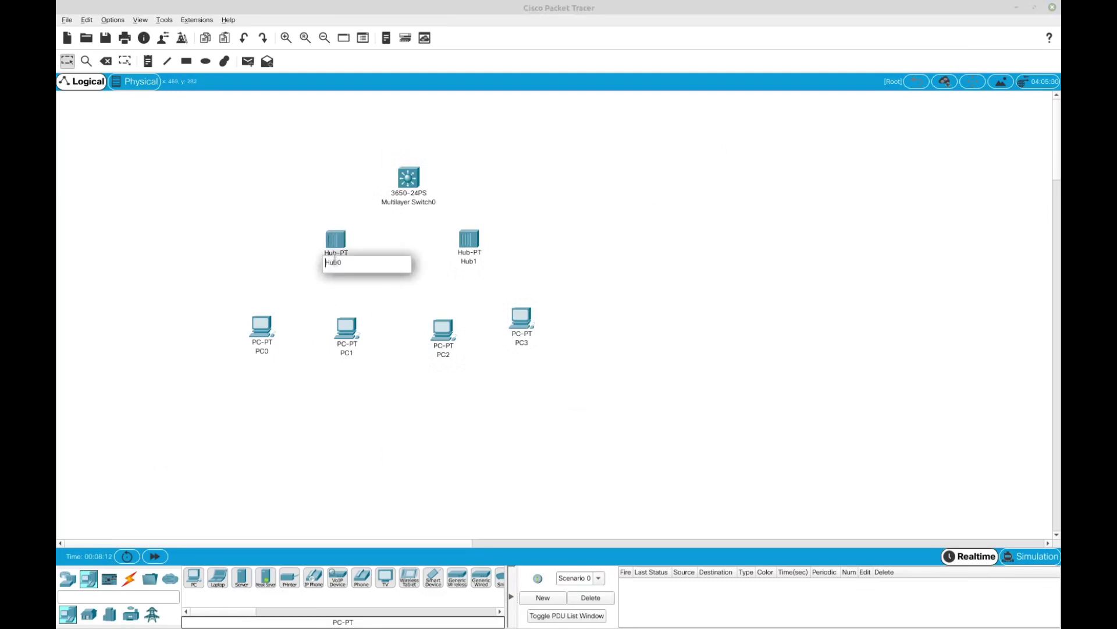
pyautogui.moveTo(355, 262); pyautogui.dragTo(215, 262)
pyautogui.write('Hub Lab TKJ')
pyautogui.click(459, 279)
# - Rename the right hub Hub1 as "Hub Lab KKPI"
pyautogui.click(468, 262)
pyautogui.moveTo(484, 261); pyautogui.dragTo(404, 255)
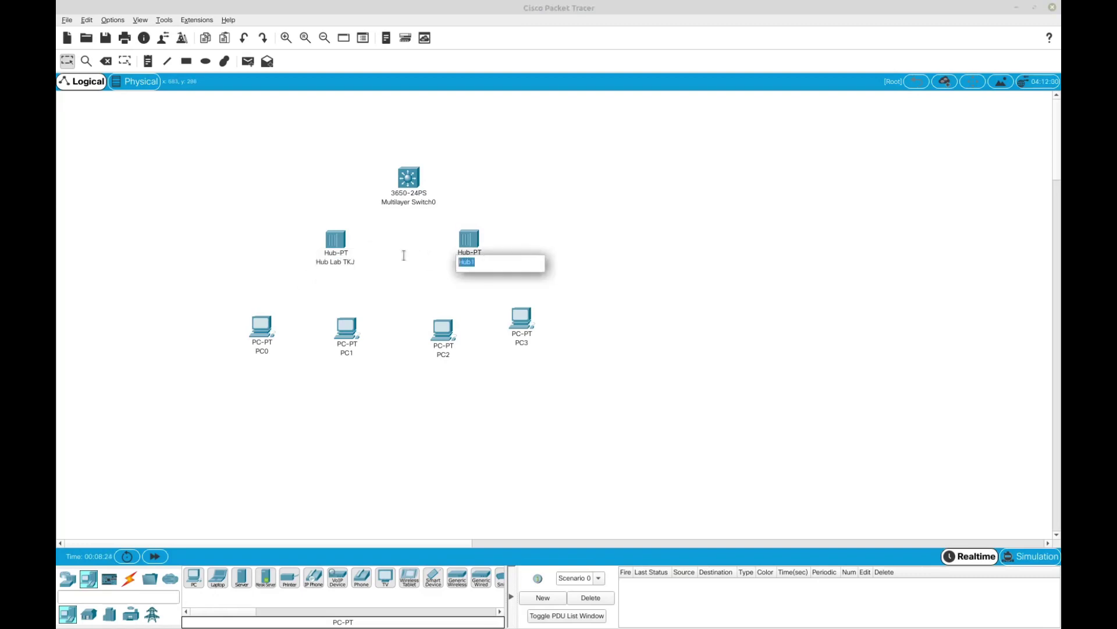
pyautogui.write('Hub Lab KKPI')
pyautogui.click(682, 268)
# - Rename the two PCs under Hub Lab TKJ as "Komp 1" and "Komp 2"
pyautogui.click(263, 351)
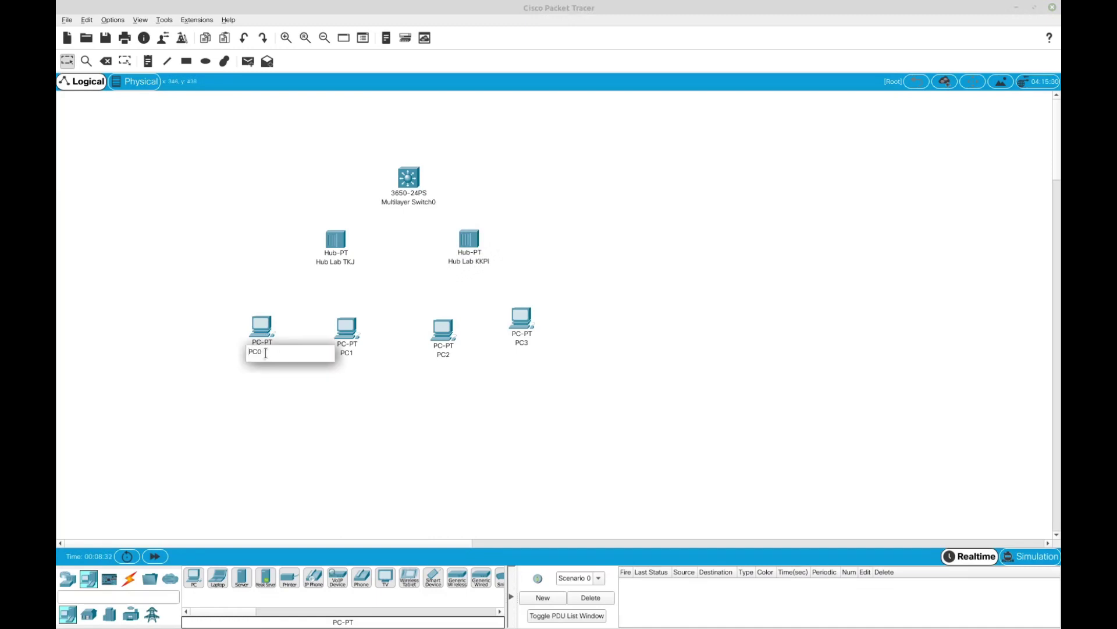
pyautogui.write('Komp 1')
pyautogui.scroll(-1, 492, 364)
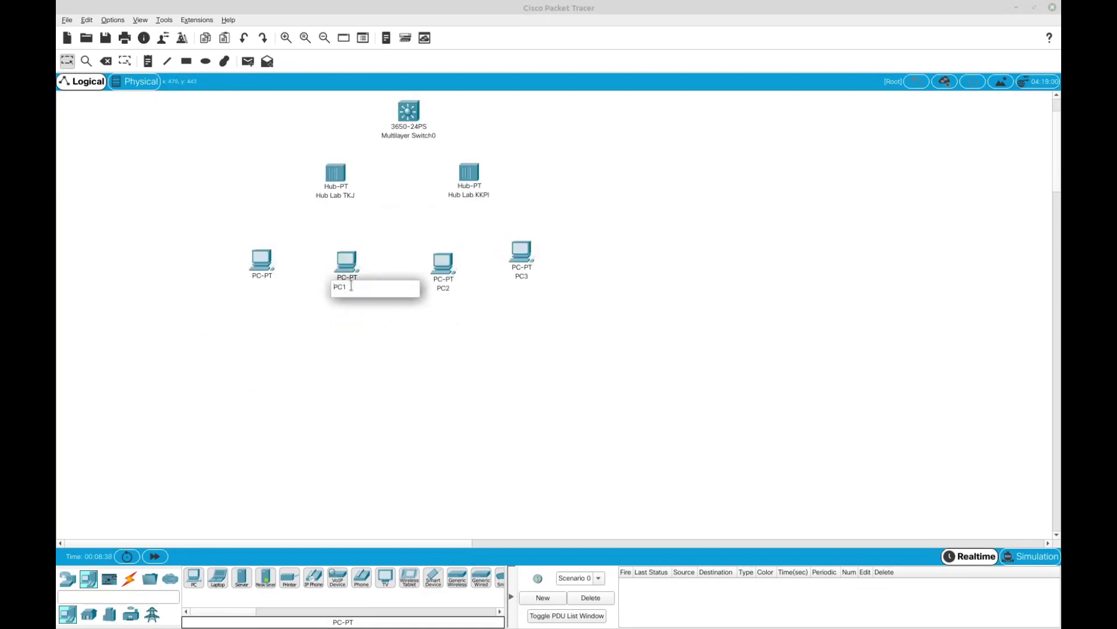
pyautogui.press('Return')
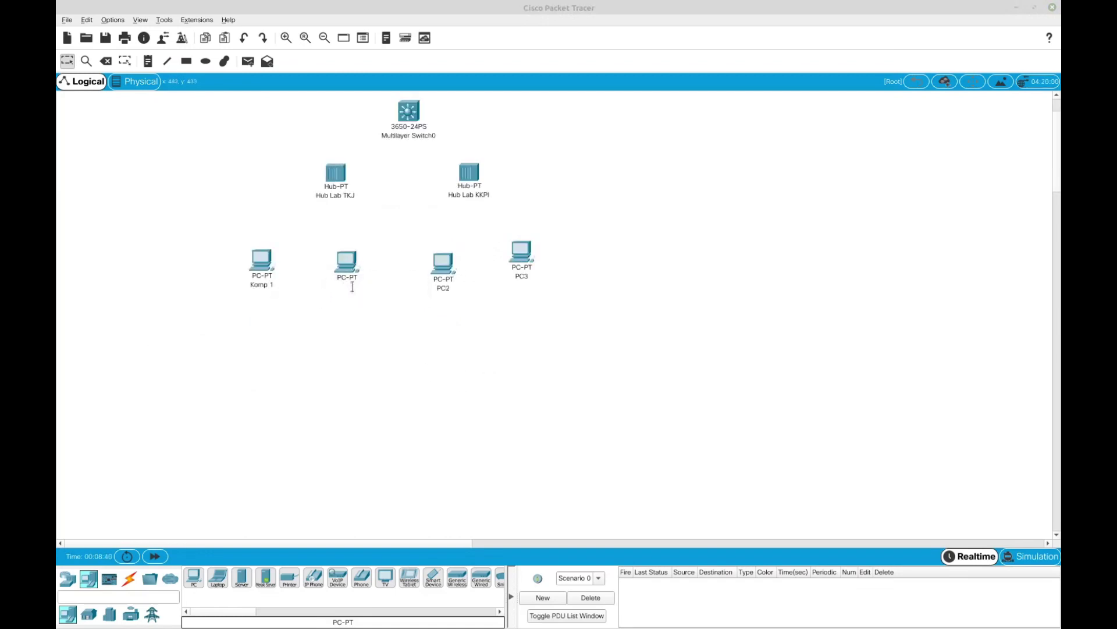
pyautogui.click(347, 285)
pyautogui.press('Delete')
pyautogui.press('Delete')
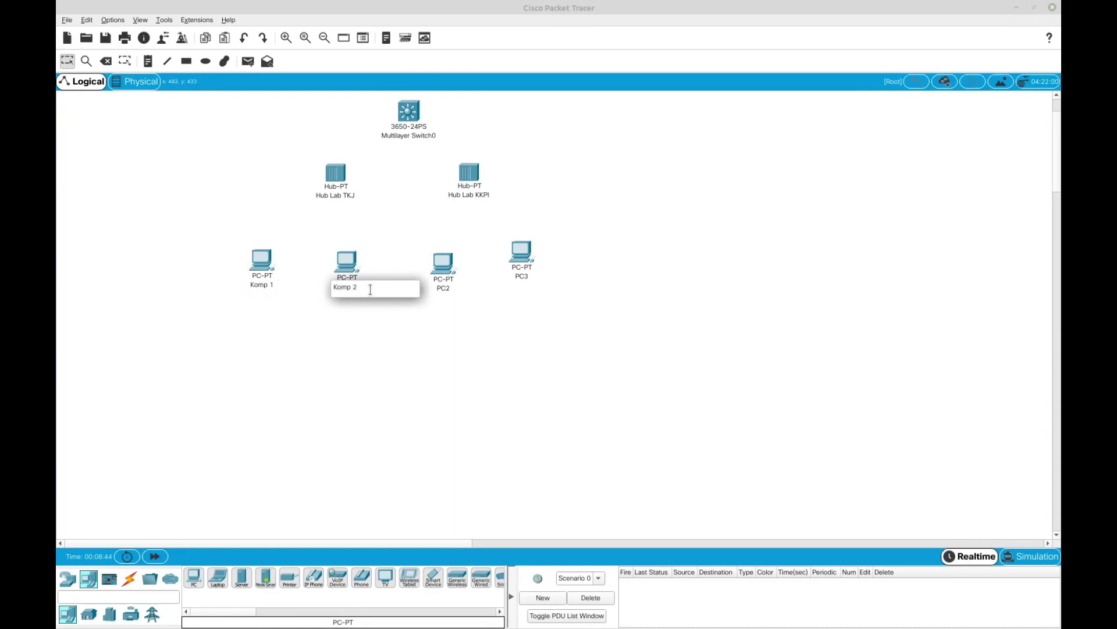
pyautogui.press('Return')
# - Rename the two PCs under Hub Lab KKPI as "Komp 3" and "Komp 4"
pyautogui.click(443, 287)
pyautogui.press('Delete')
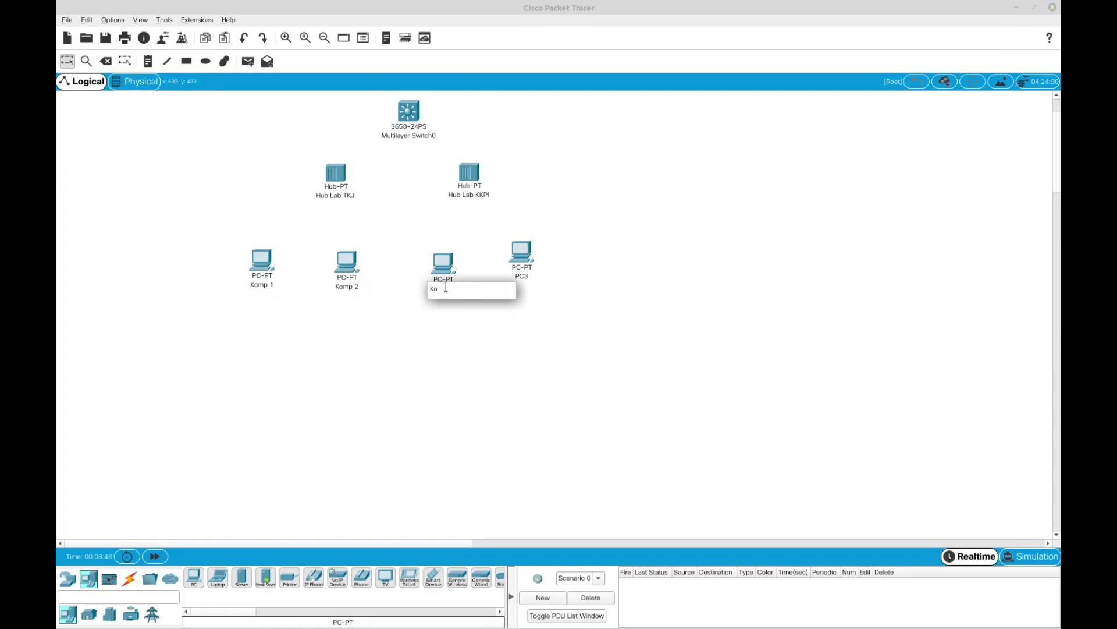
pyautogui.write('Komp 3')
pyautogui.press('Return')
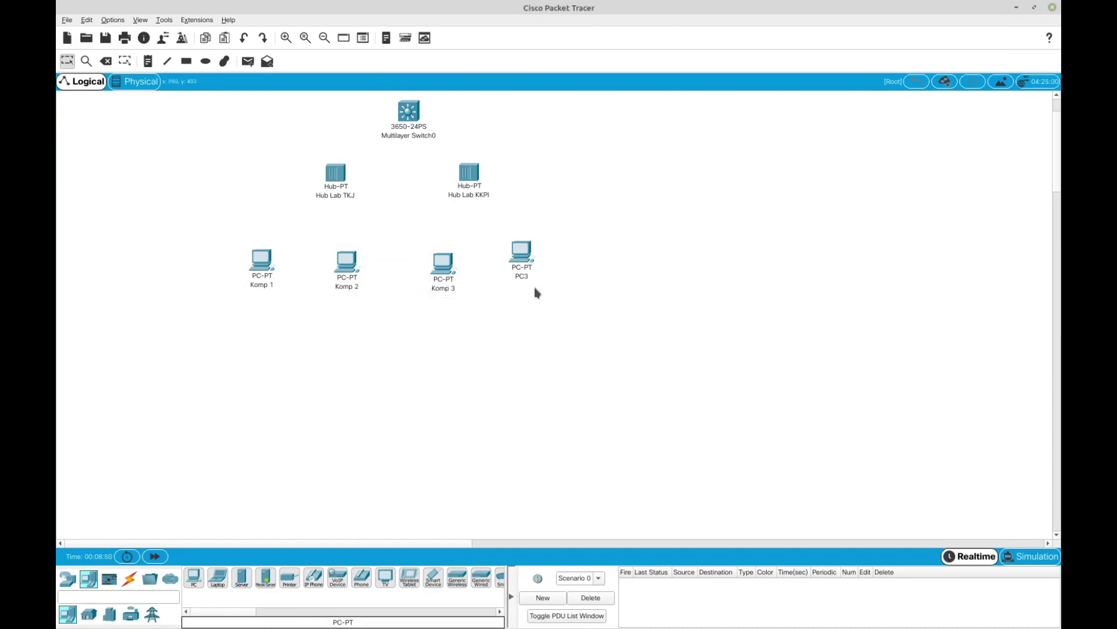
pyautogui.click(523, 277)
pyautogui.doubleClick(522, 277)
pyautogui.write('Komp 4')
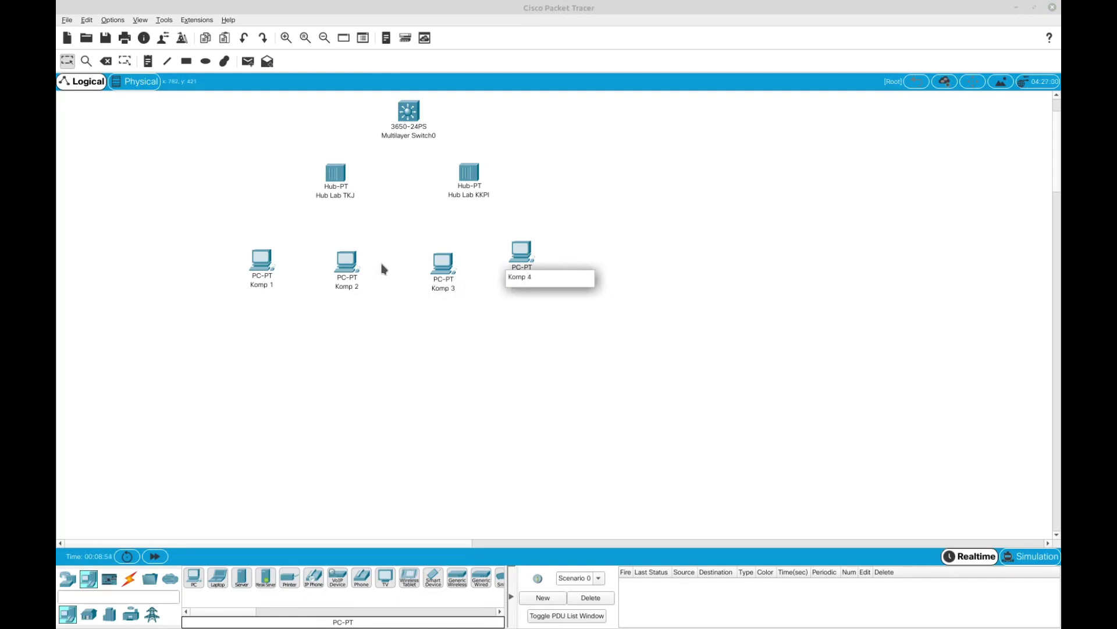
pyautogui.click(535, 390)
pyautogui.scroll(1, 530, 228)
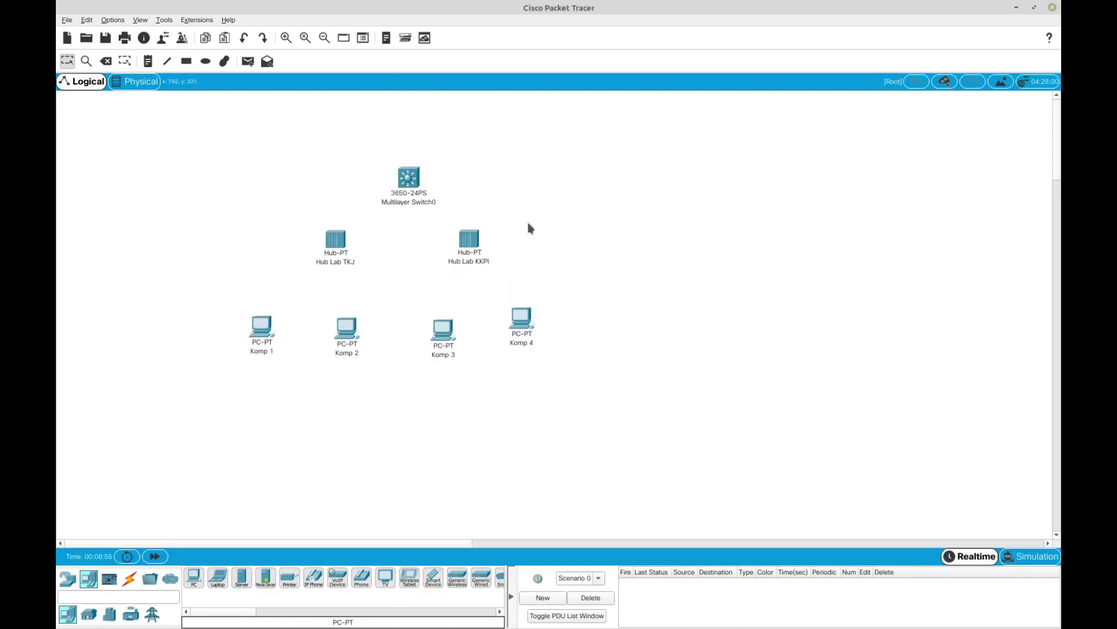
# - Connect both hubs to the multilayer switch using the automatically chosen connection type
pyautogui.click(130, 582)
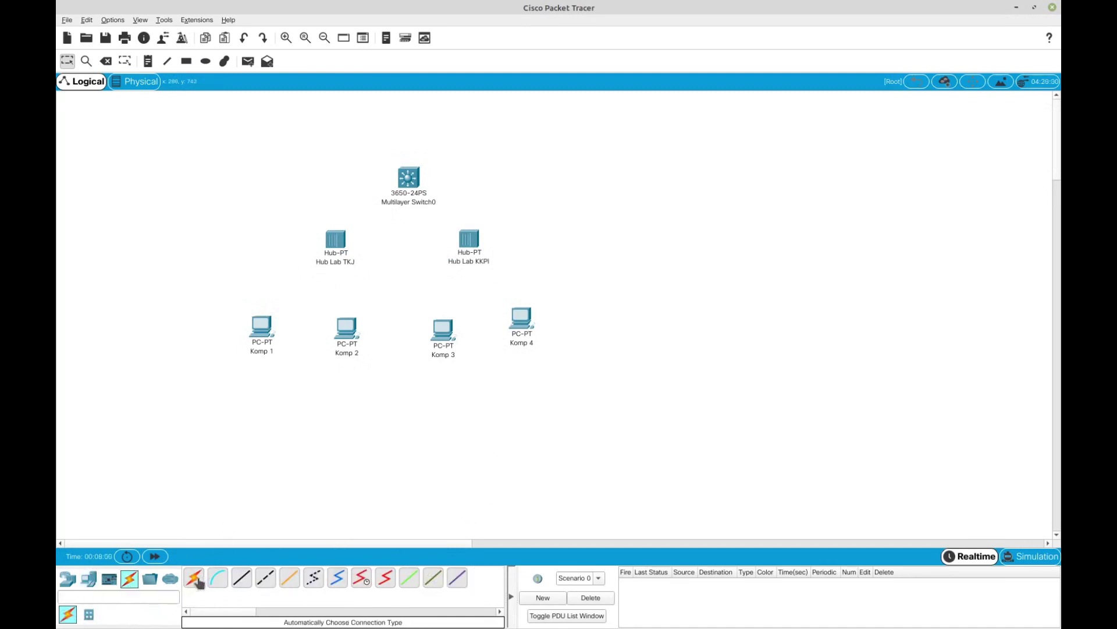
pyautogui.click(195, 582)
pyautogui.click(336, 240)
pyautogui.click(407, 179)
pyautogui.click(194, 577)
pyautogui.click(474, 240)
pyautogui.click(409, 181)
# - Connect Komp 1 and Komp 2 to Hub Lab TKJ with automatically chosen cables
pyautogui.click(194, 578)
pyautogui.click(259, 339)
pyautogui.click(334, 243)
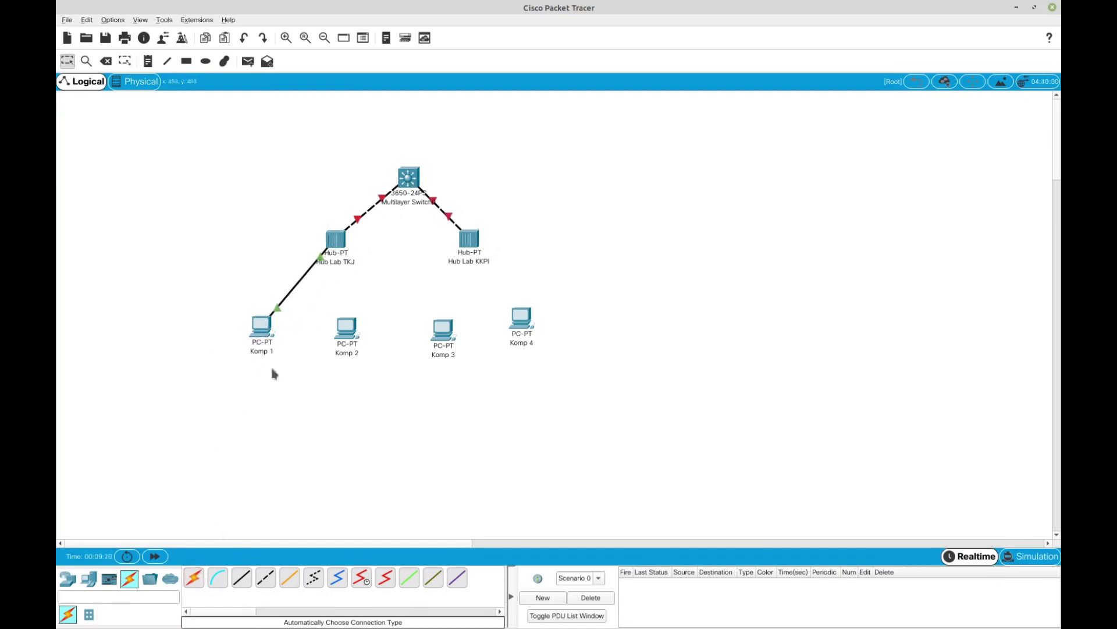
pyautogui.click(346, 330)
pyautogui.click(335, 240)
# - Connect Komp 3 and Komp 4 to Hub Lab KKPI with automatically chosen cables, and tidy the positions of Komp 4 and the switch
pyautogui.click(194, 578)
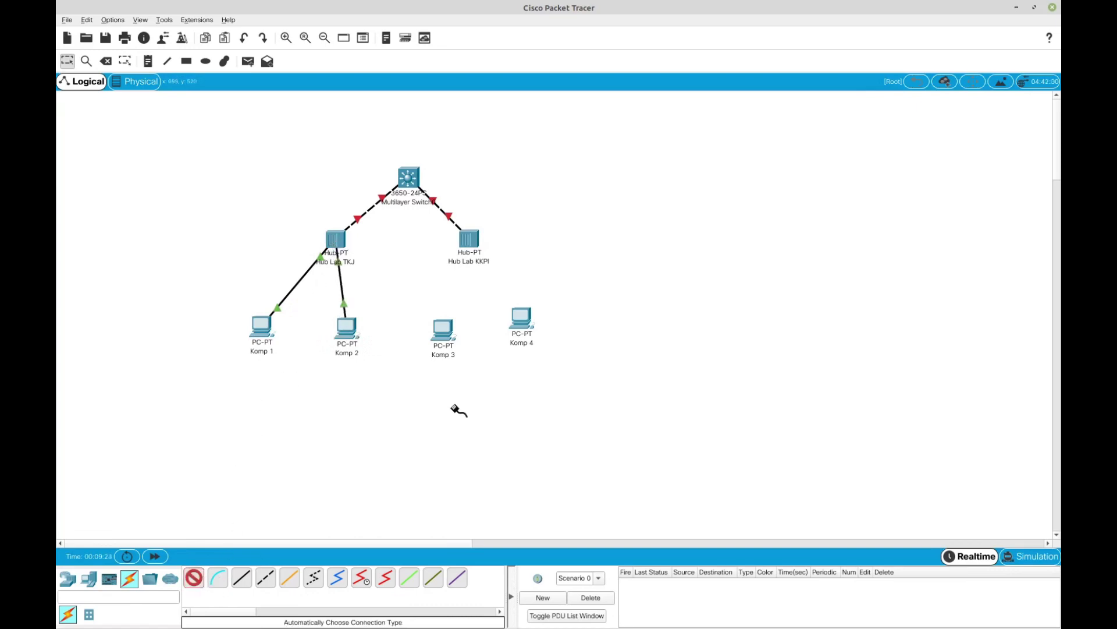
pyautogui.click(444, 332)
pyautogui.click(468, 242)
pyautogui.click(194, 578)
pyautogui.click(521, 319)
pyautogui.click(476, 244)
pyautogui.moveTo(511, 336); pyautogui.dragTo(515, 338)
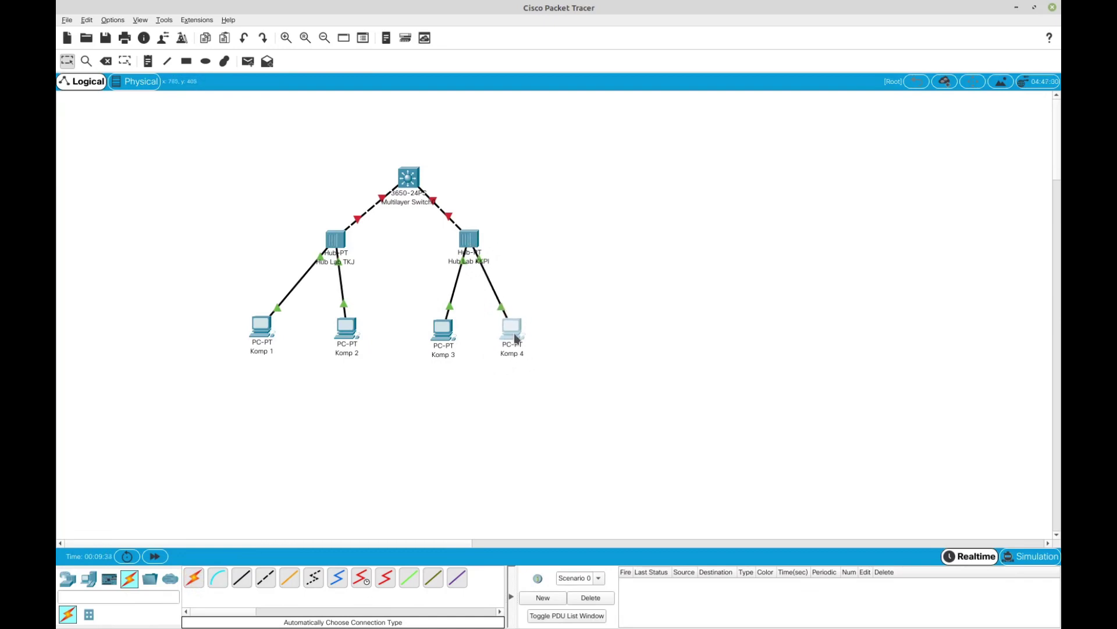
pyautogui.moveTo(404, 178); pyautogui.dragTo(395, 181)
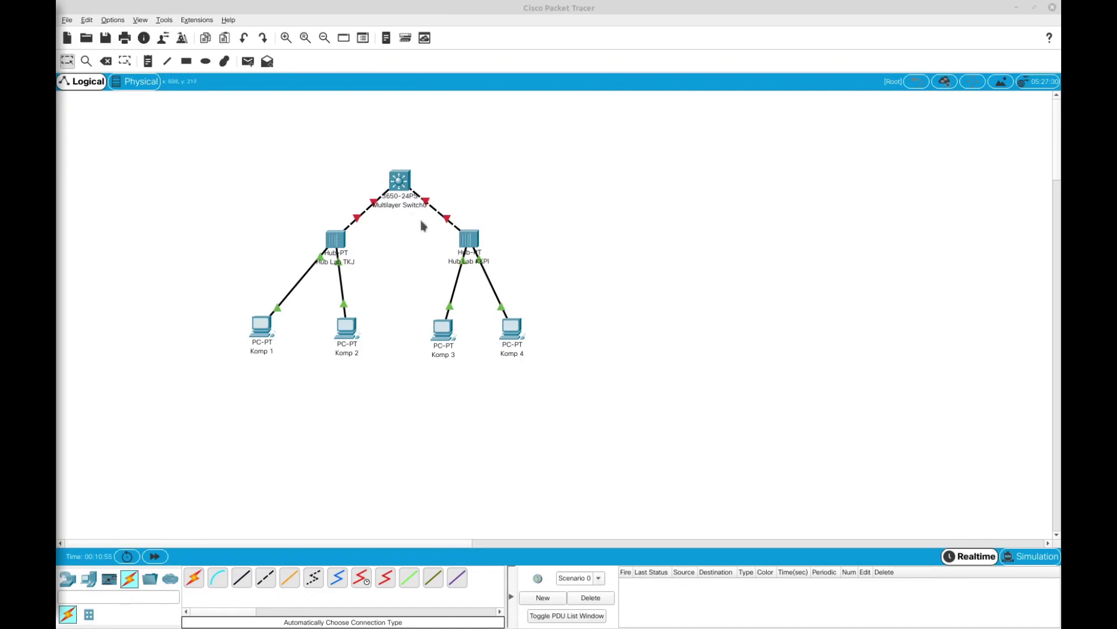
# - Install an AC-POWER-SUPPLY module in the empty power bay of the multilayer switch
pyautogui.click(400, 186)
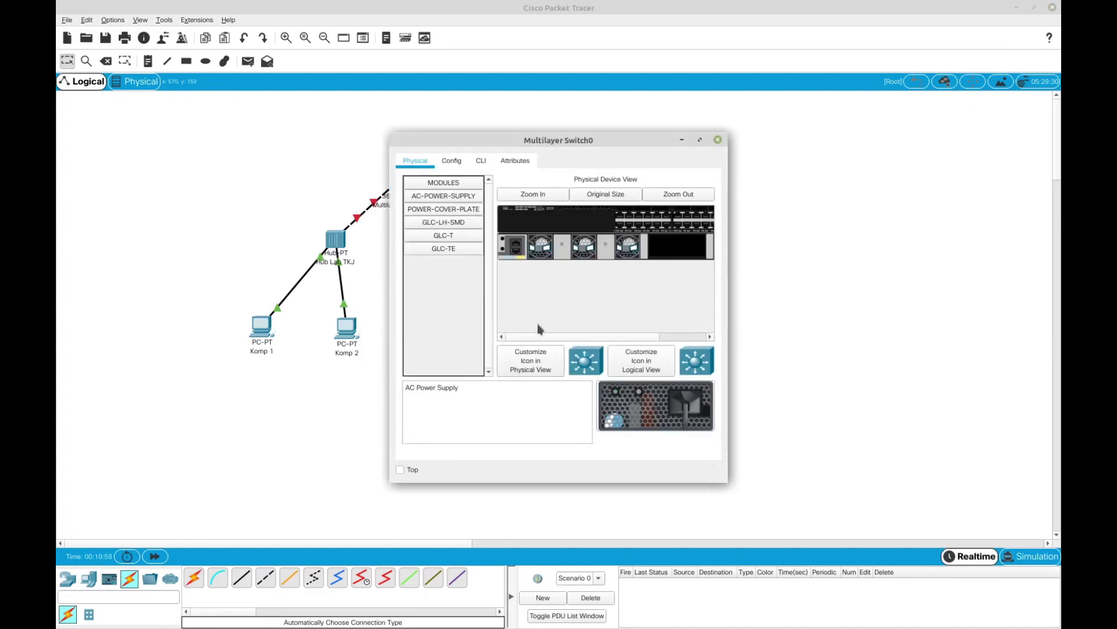
pyautogui.moveTo(544, 141); pyautogui.dragTo(639, 123)
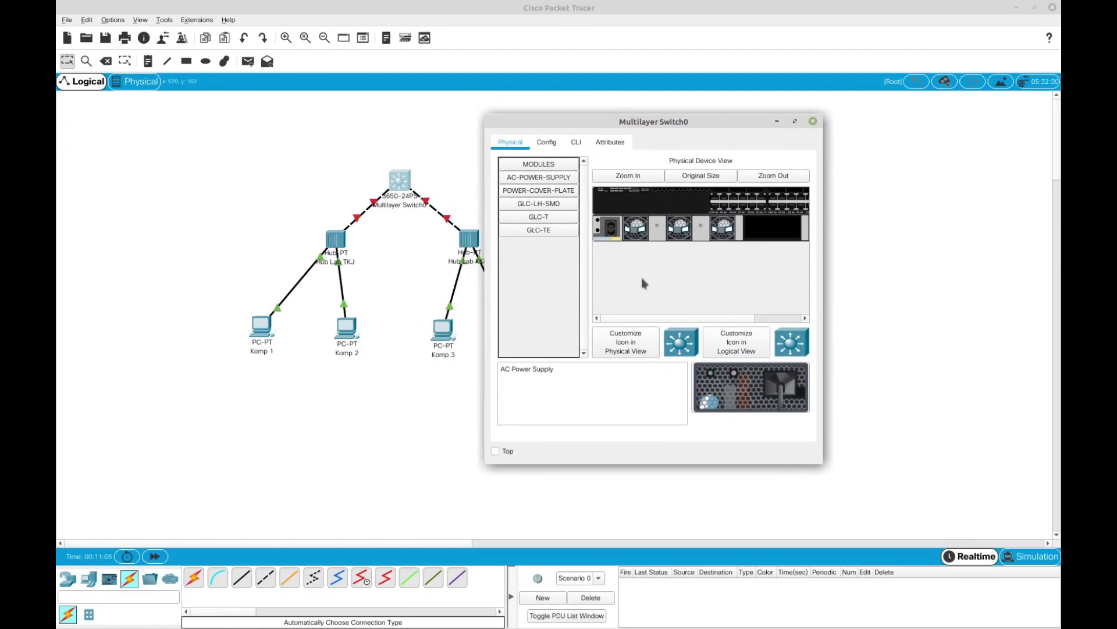
pyautogui.moveTo(569, 372); pyautogui.dragTo(487, 371)
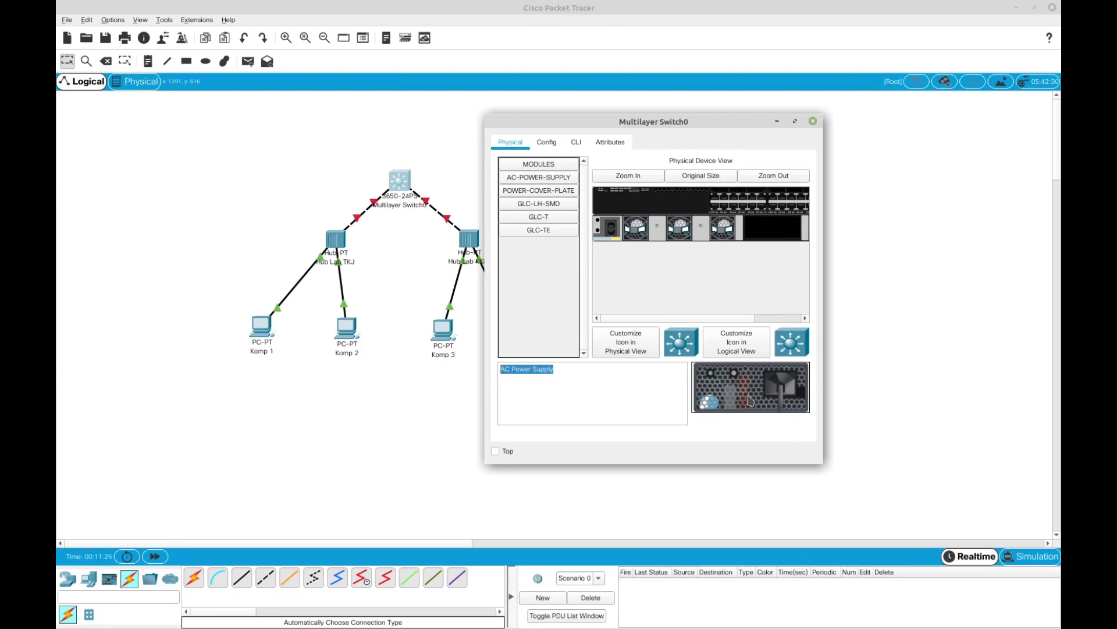
pyautogui.moveTo(750, 400); pyautogui.dragTo(774, 234)
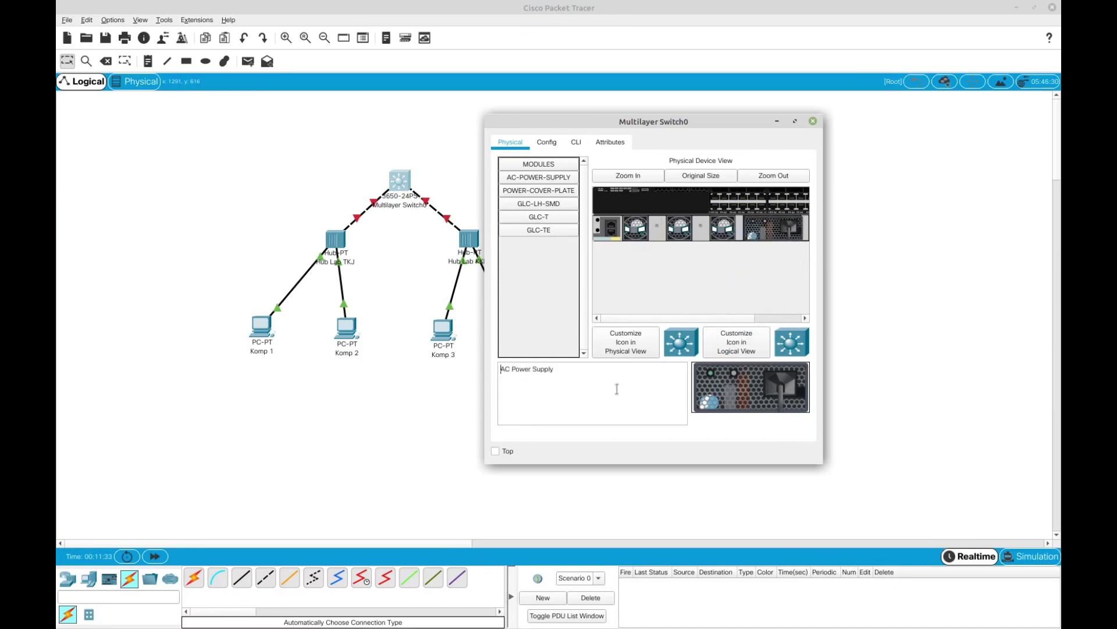
# - Open the multilayer switch's command line, answer "no" to the initial configuration dialog, and start a session at the Switch> prompt
pyautogui.click(575, 147)
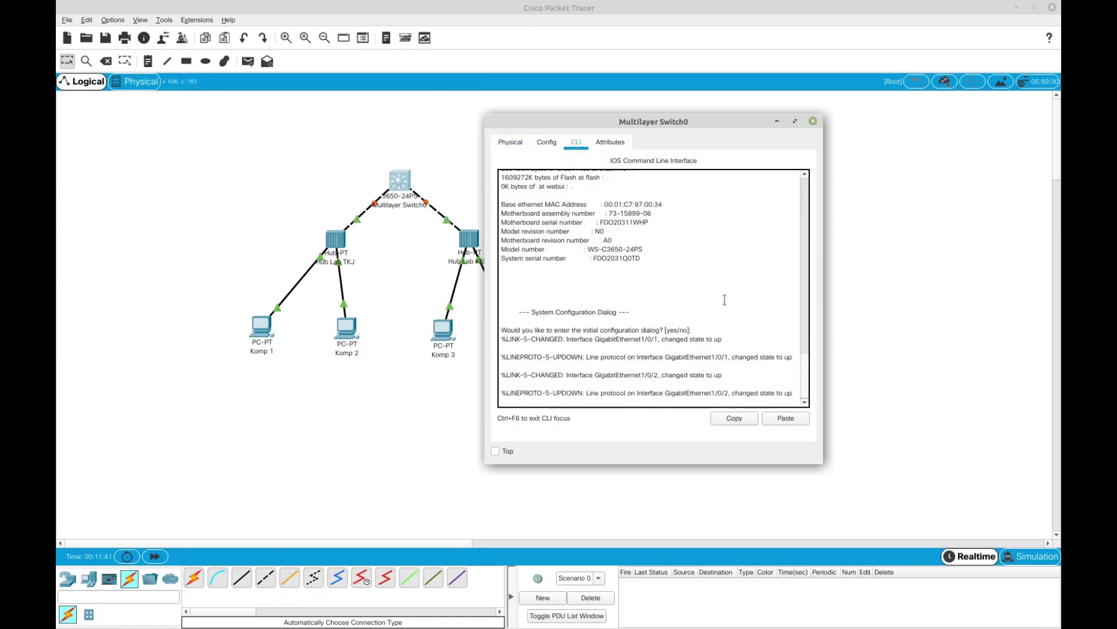
pyautogui.click(597, 392)
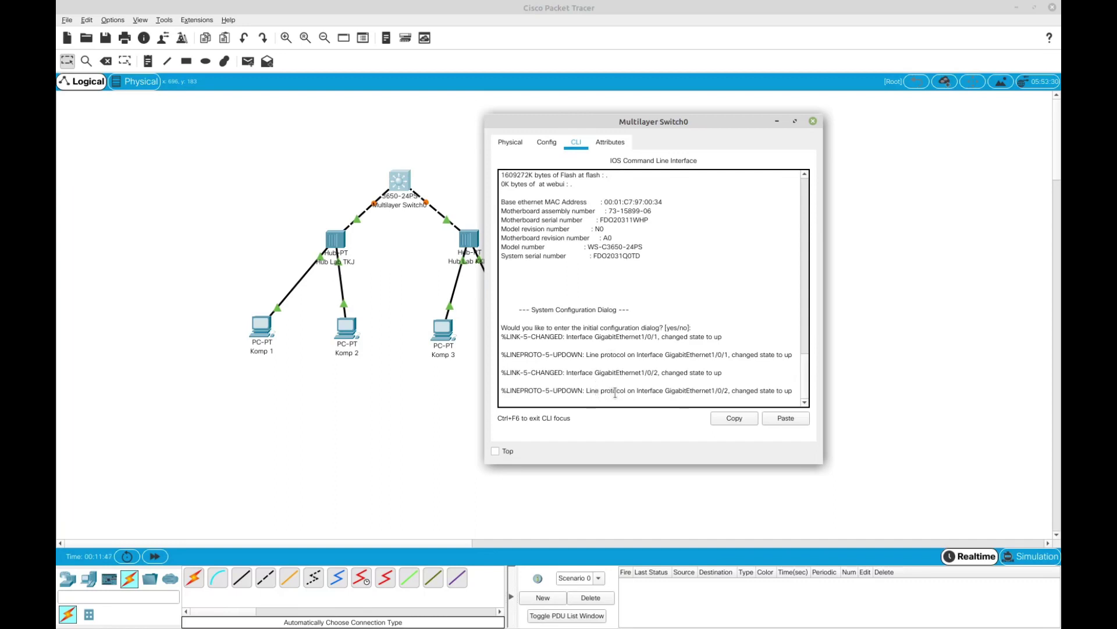
pyautogui.press('Return')
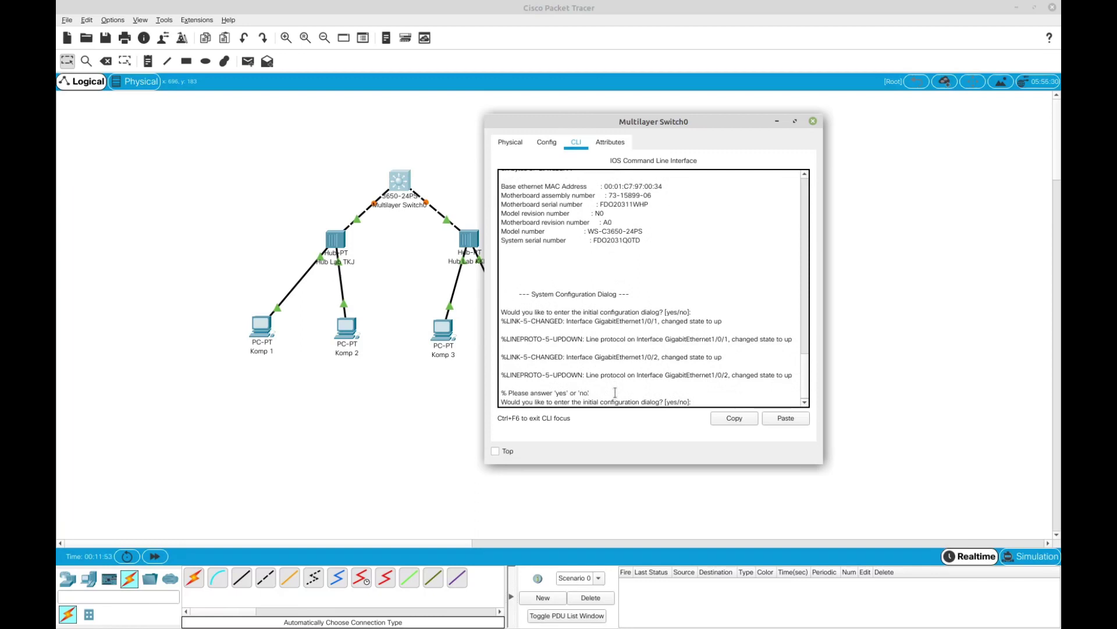
pyautogui.write('no')
pyautogui.press('Return')
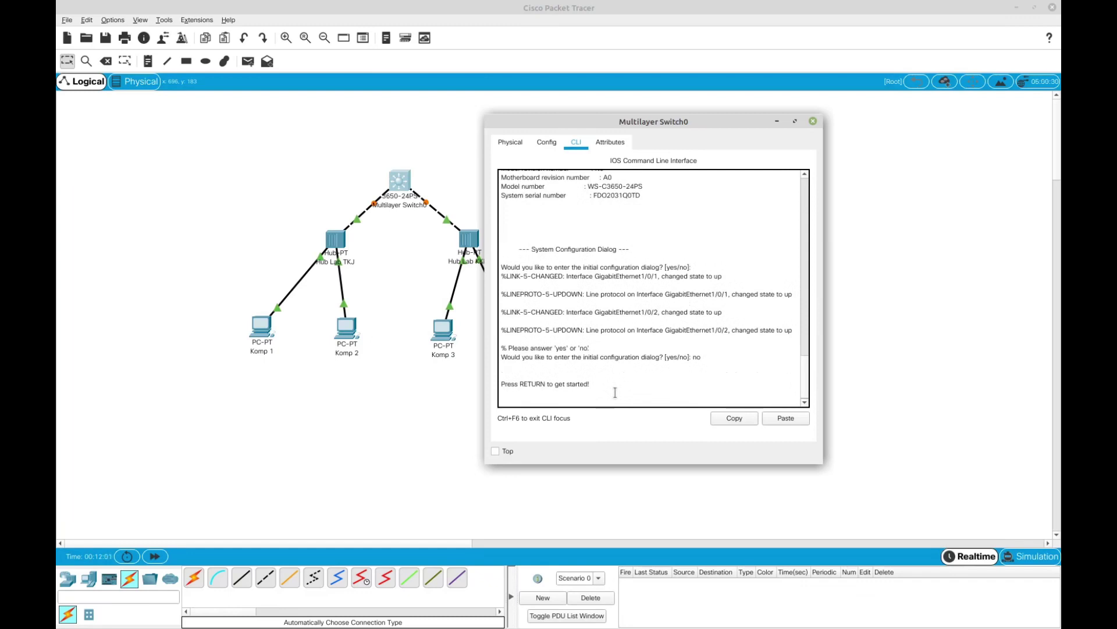
pyautogui.press('Return')
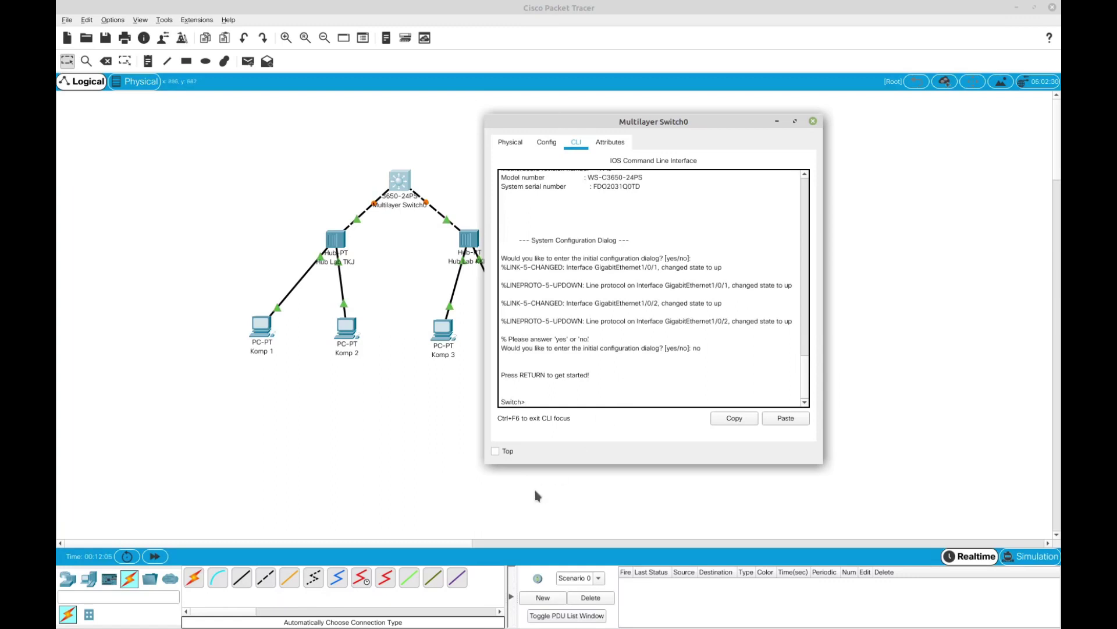
# - Move the switch window clear of the PCs and enter privileged EXEC mode with "ena"
pyautogui.moveTo(667, 124); pyautogui.dragTo(748, 69)
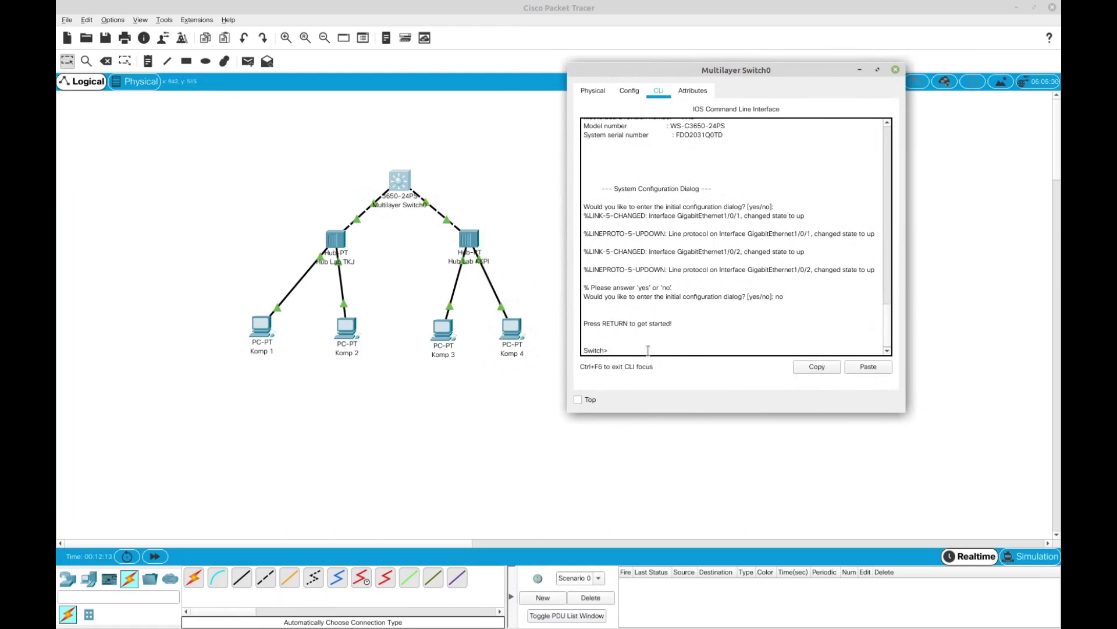
pyautogui.write('ena')
pyautogui.press('Return')
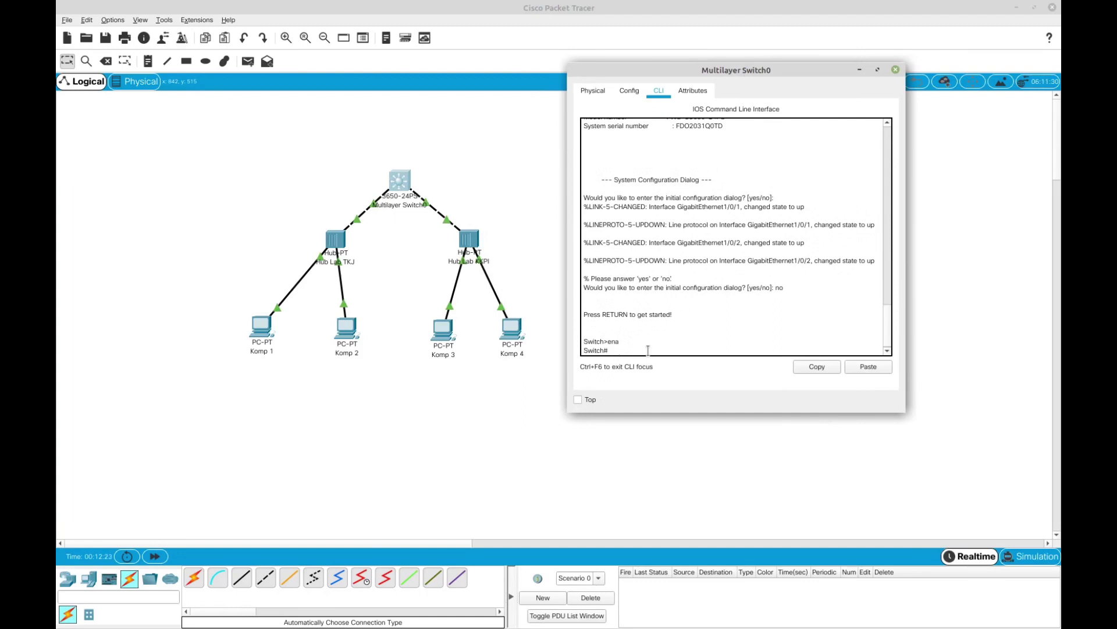
# - List the switch's VLANs with "show vlan br" and examine the ports assigned to the default VLAN
pyautogui.write('ho')
pyautogui.press('Tab')
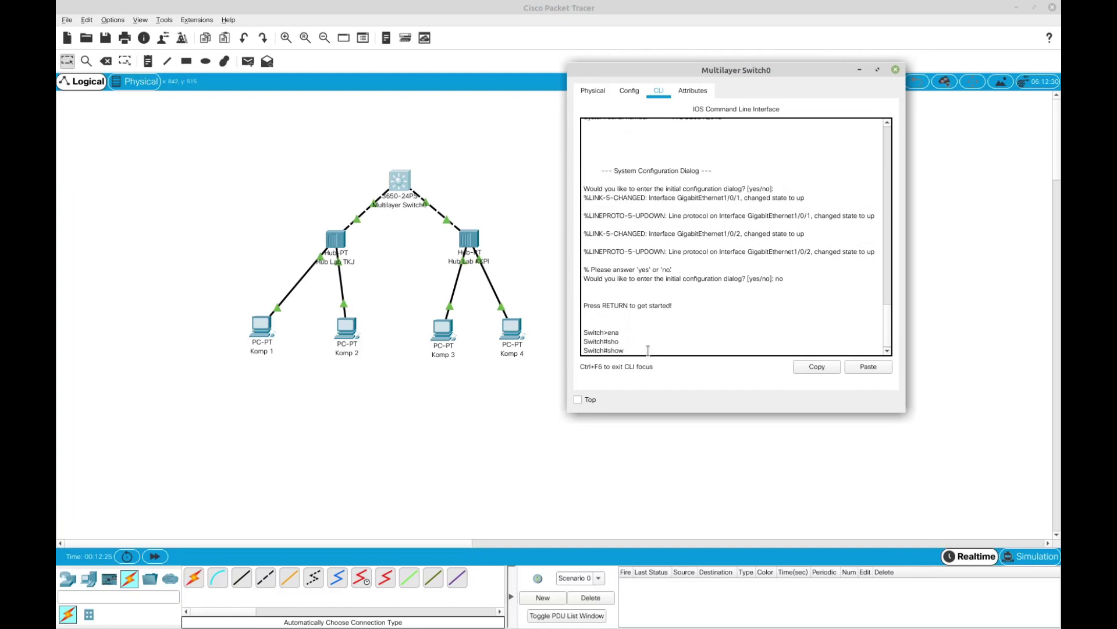
pyautogui.write('vl')
pyautogui.press('Tab')
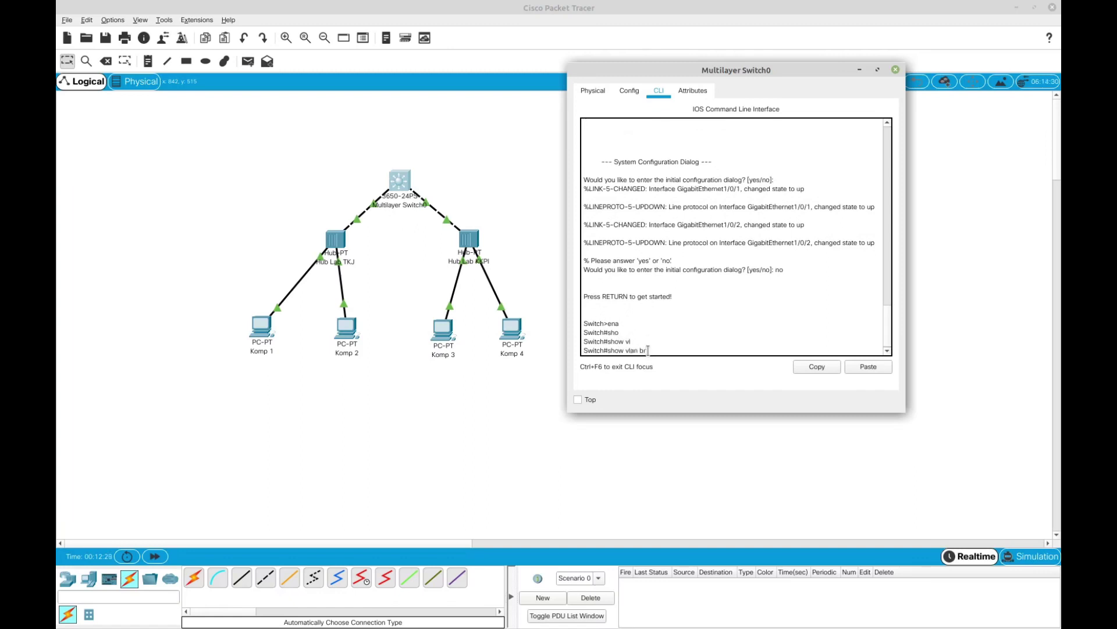
pyautogui.write('br')
pyautogui.press('Return')
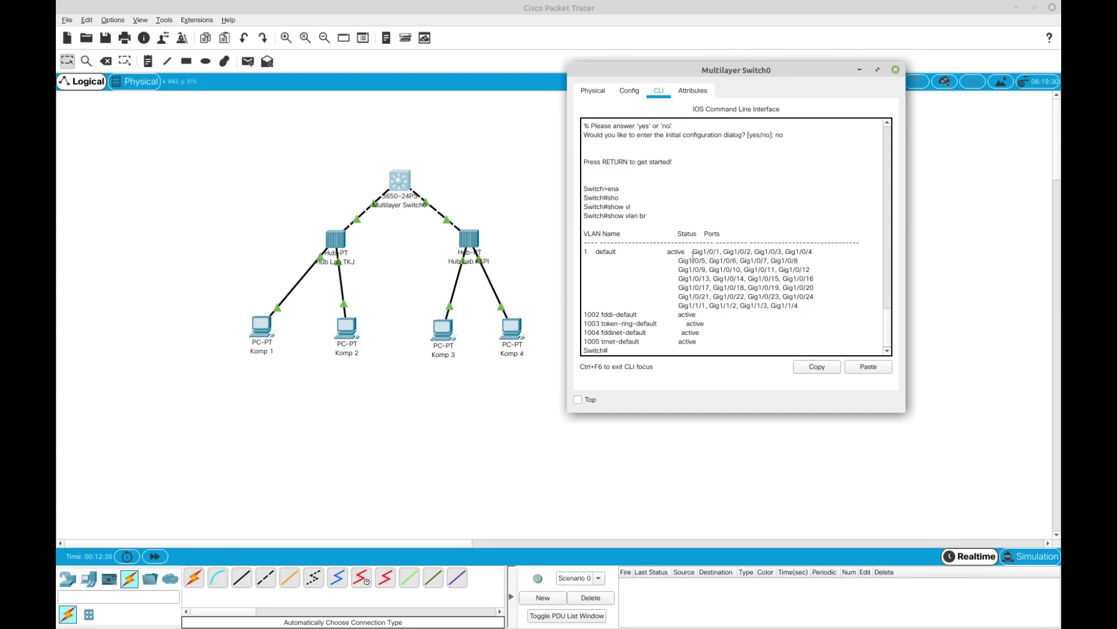
pyautogui.moveTo(693, 252); pyautogui.dragTo(813, 306)
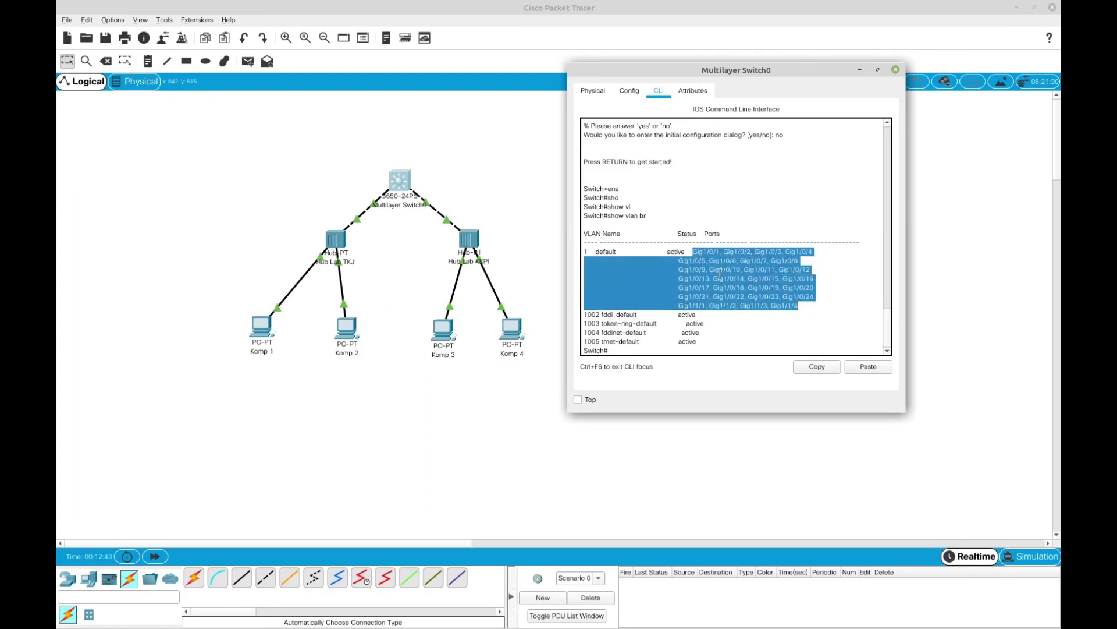
pyautogui.click(696, 259)
pyautogui.doubleClick(698, 252)
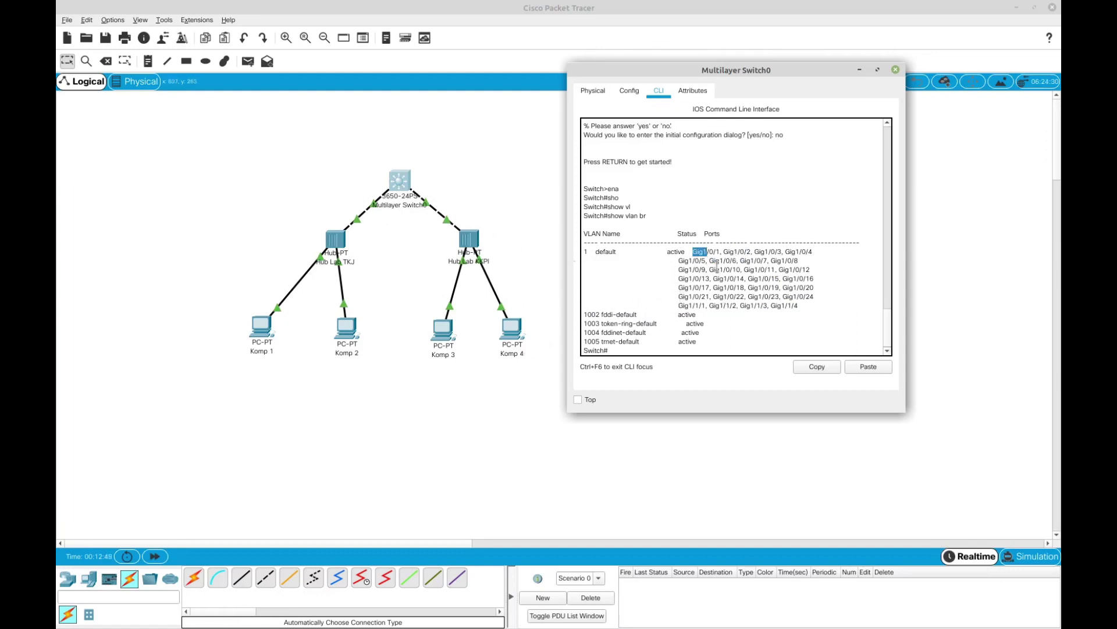
pyautogui.click(724, 288)
# - Enter the switch's global configuration mode with "conf t"
pyautogui.click(643, 350)
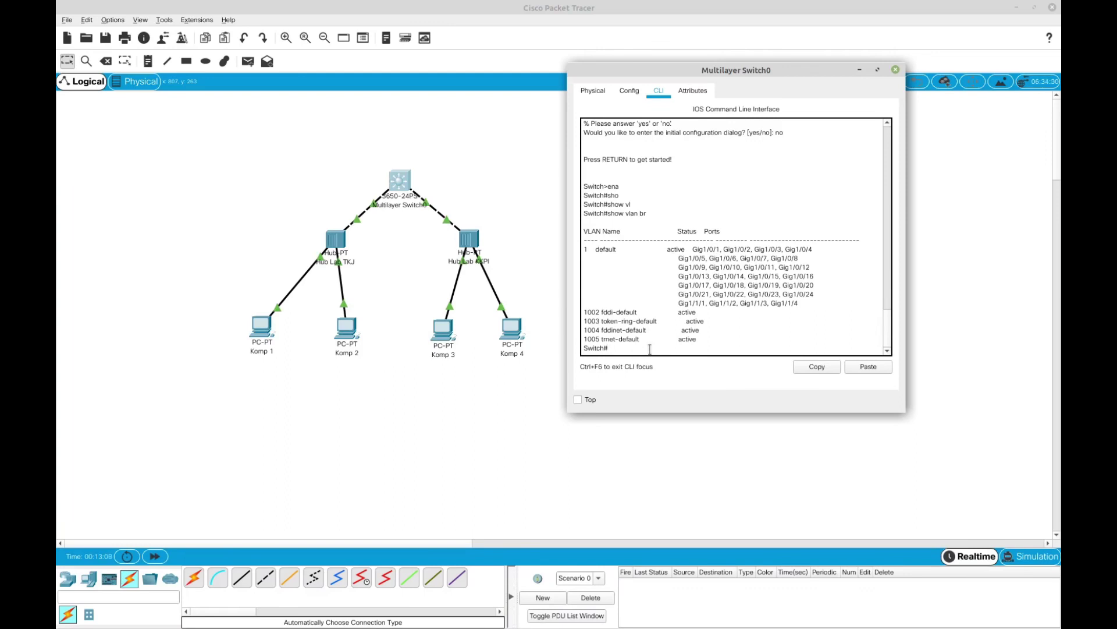
pyautogui.write('con')
pyautogui.press('Tab')
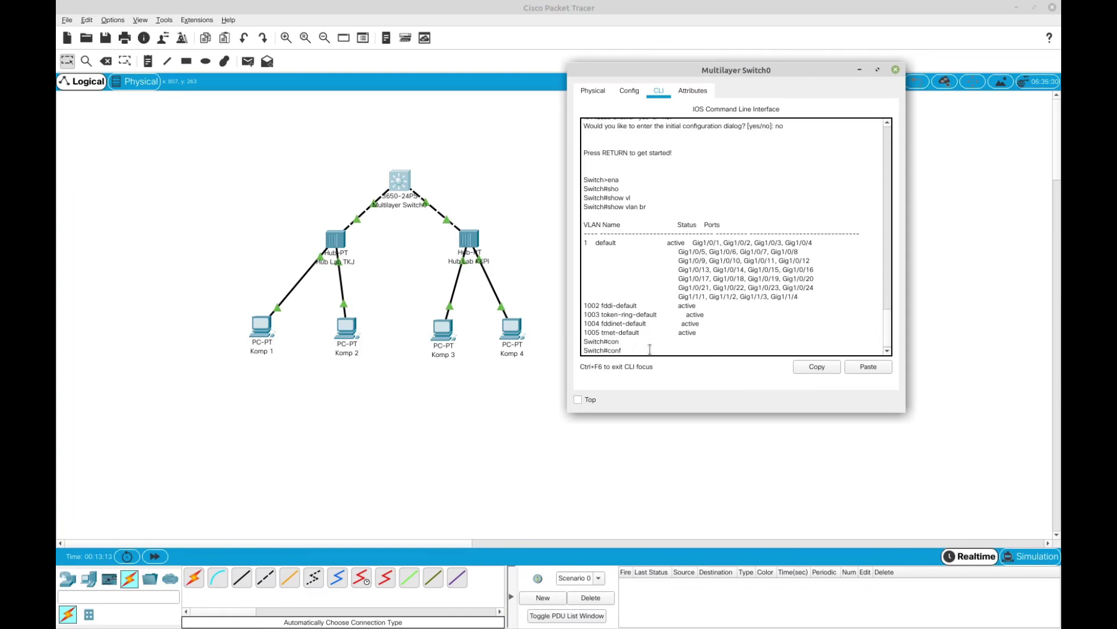
pyautogui.write('f t')
pyautogui.press('Return')
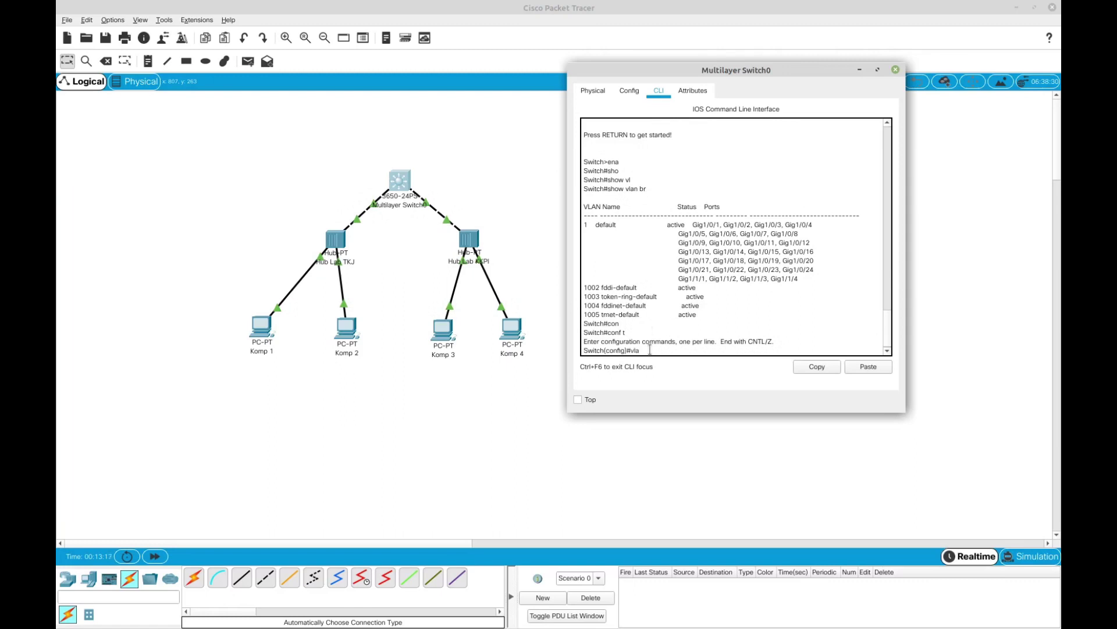
# - Create VLAN 10, name it LABTKJ, and exit back to global configuration mode
pyautogui.write('vla')
pyautogui.press('Tab')
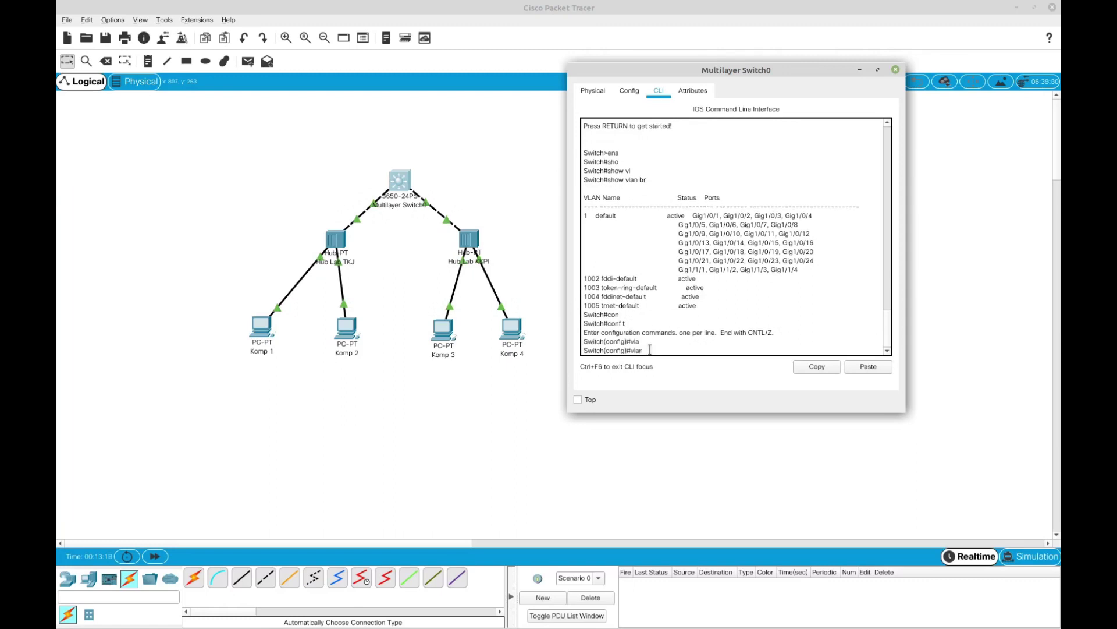
pyautogui.write('10')
pyautogui.press('Return')
pyautogui.write('na')
pyautogui.press('Tab')
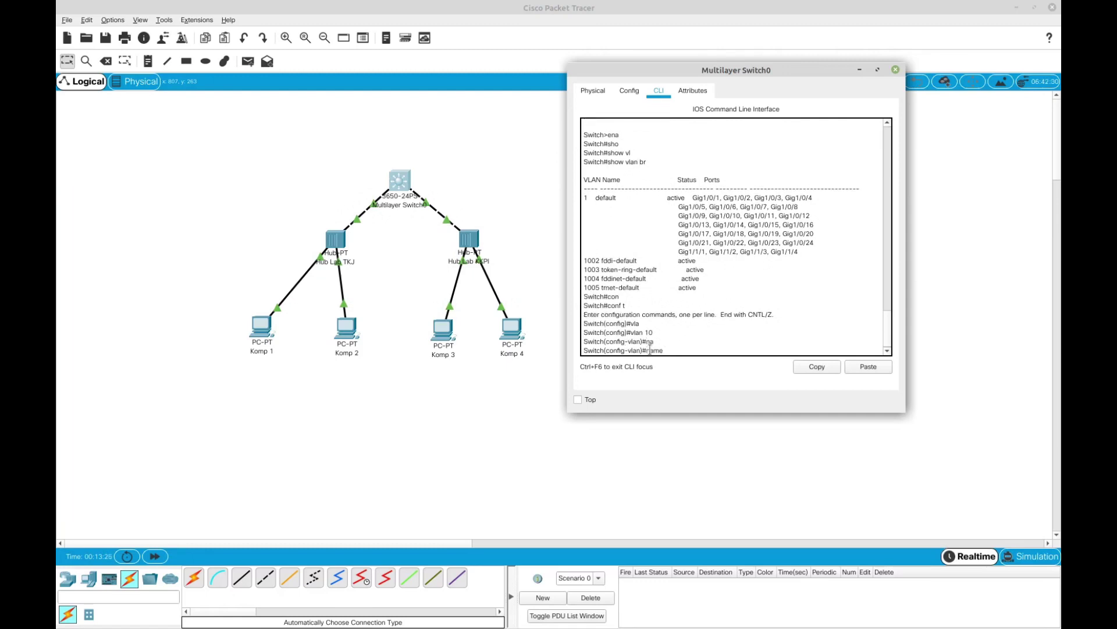
pyautogui.write('A LABTKJ')
pyautogui.press('Return')
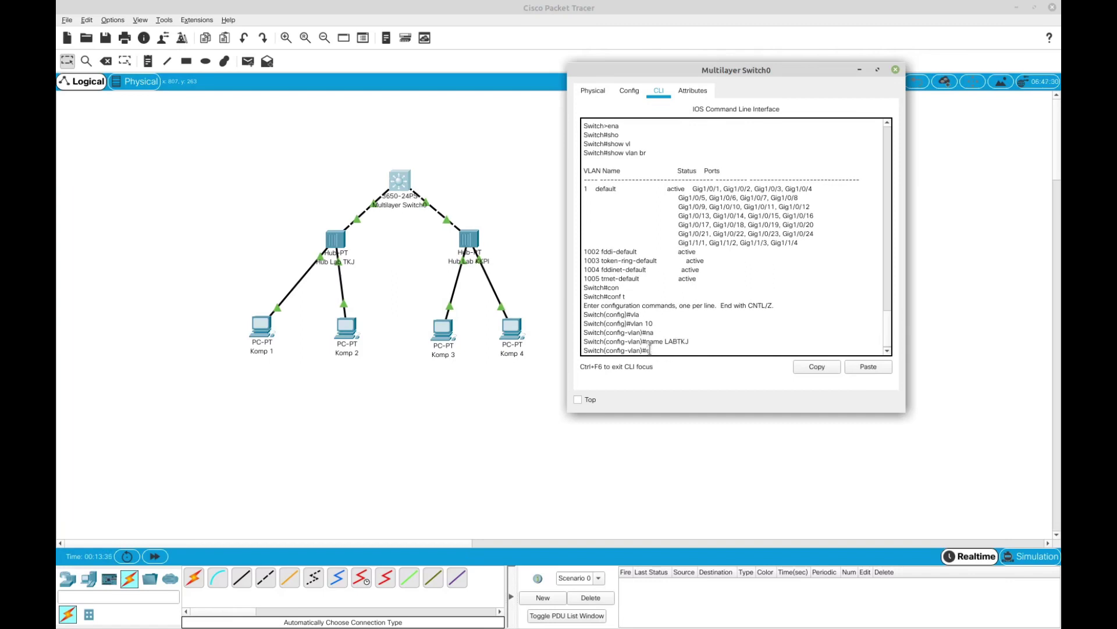
pyautogui.write('exit')
pyautogui.press('Return')
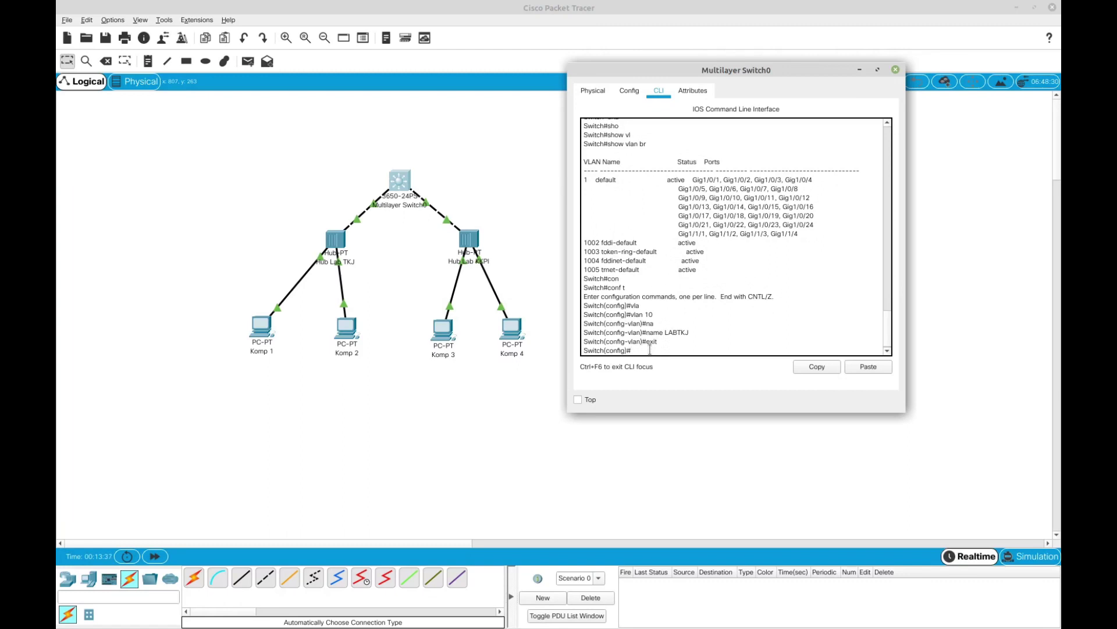
# - Create VLAN 20, name it LABKKPI, and exit back to global configuration mode
pyautogui.write('vl')
pyautogui.press('Tab')
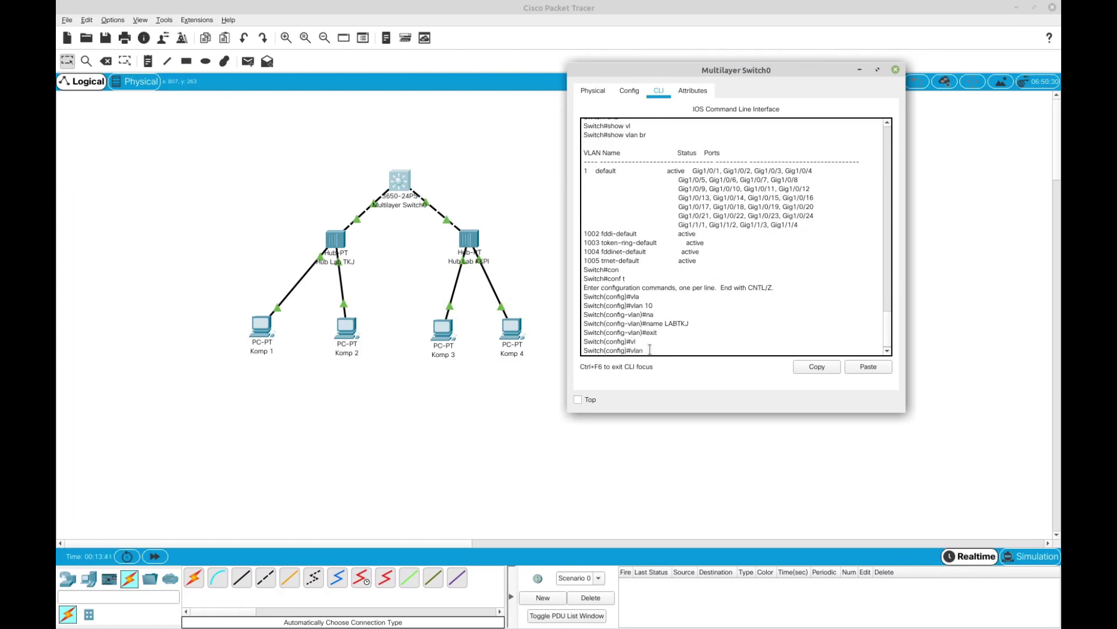
pyautogui.write('20')
pyautogui.press('Return')
pyautogui.write('na')
pyautogui.press('Tab')
pyautogui.write('LABKKP')
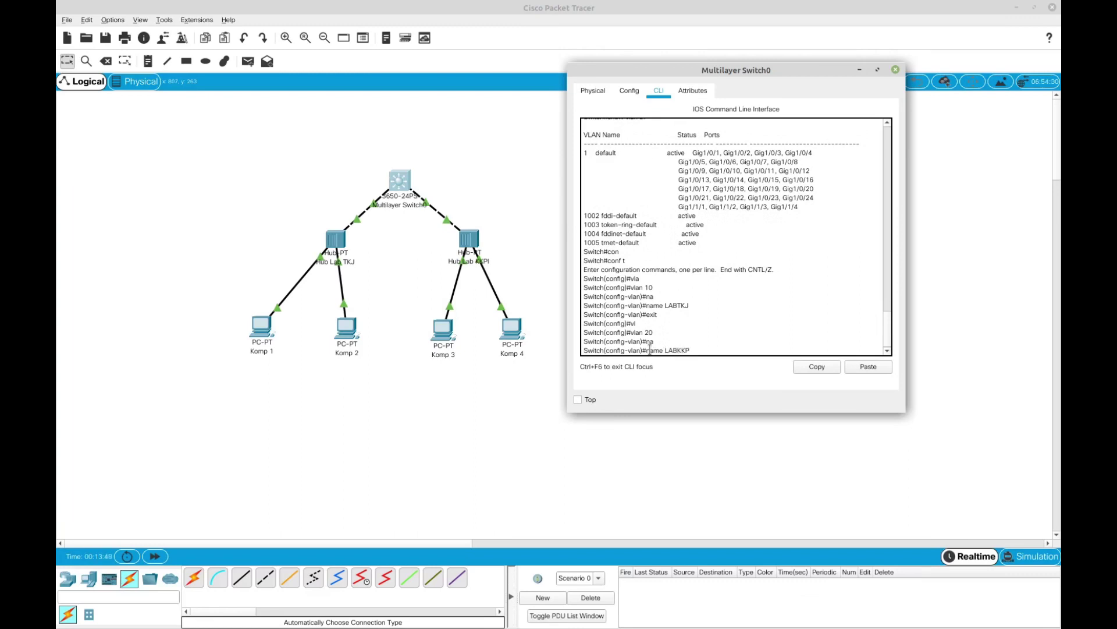
pyautogui.press('Return')
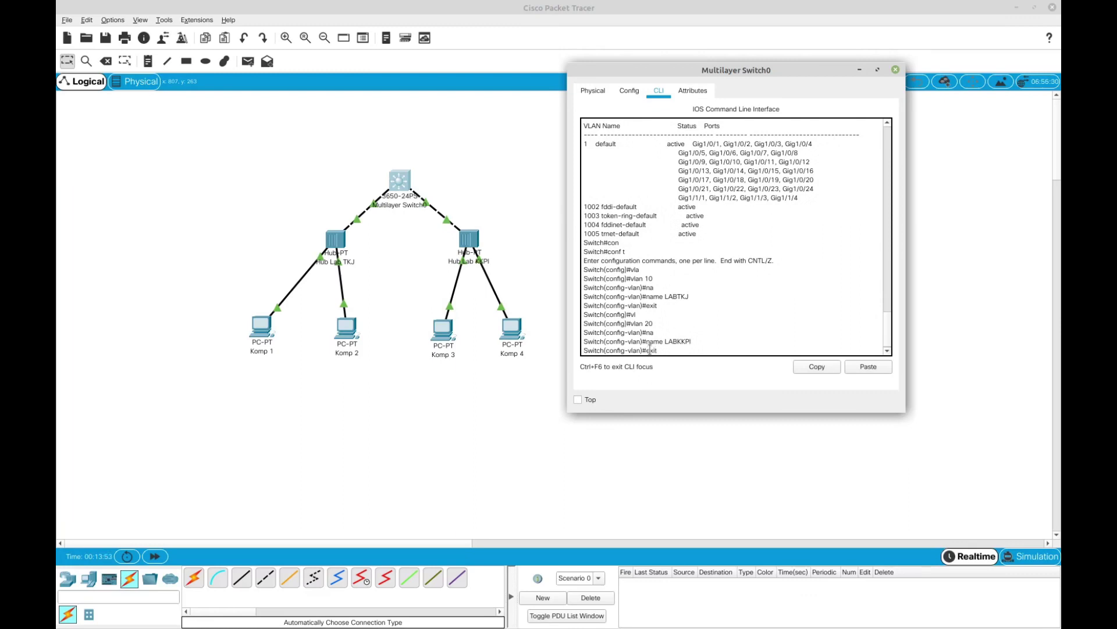
pyautogui.press('Return')
# - Run "do show vlan br" and check the entries for VLANs 10 and 20
pyautogui.write('do show vlan br')
pyautogui.press('Return')
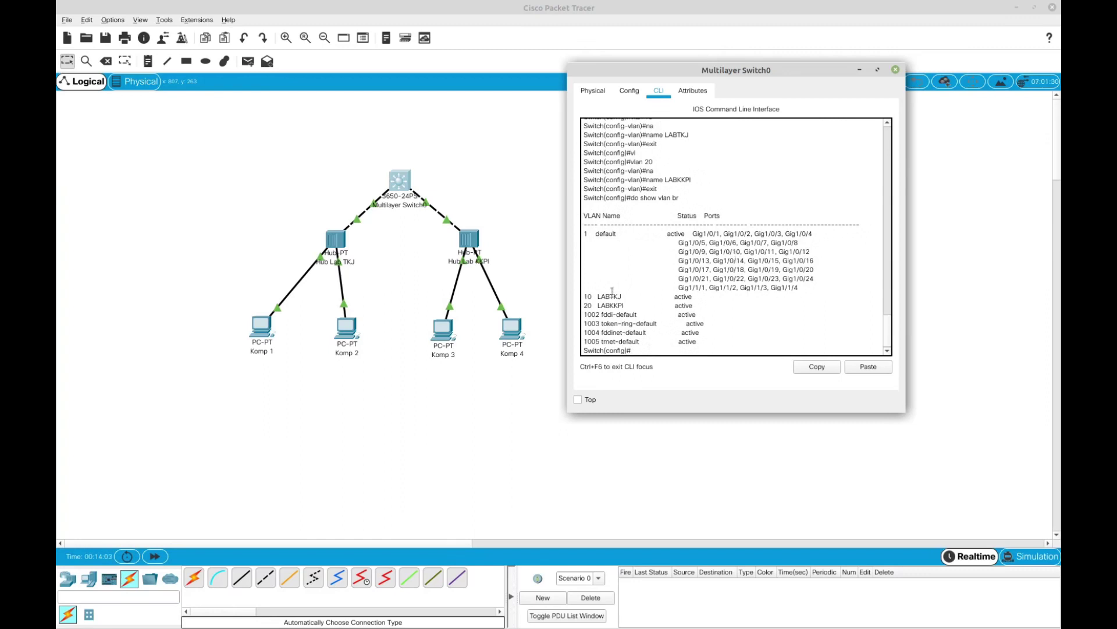
pyautogui.moveTo(627, 301); pyautogui.dragTo(582, 296)
pyautogui.click(699, 305)
pyautogui.moveTo(698, 305); pyautogui.dragTo(583, 288)
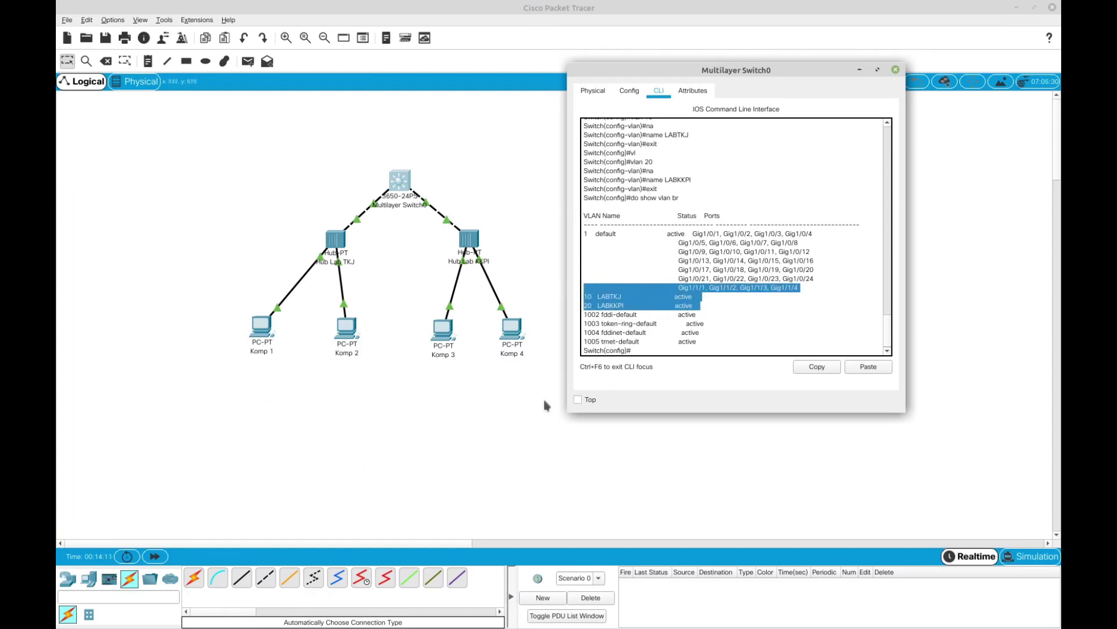
pyautogui.click(712, 323)
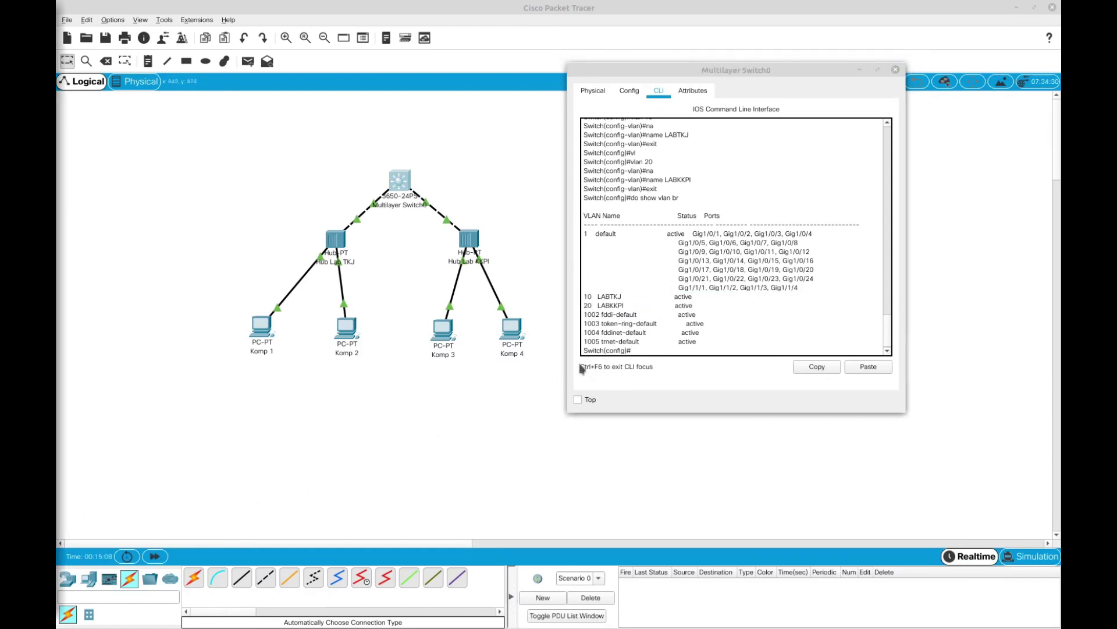
# - Create a DHCP pool named LABTKJ from global configuration mode
pyautogui.click(647, 350)
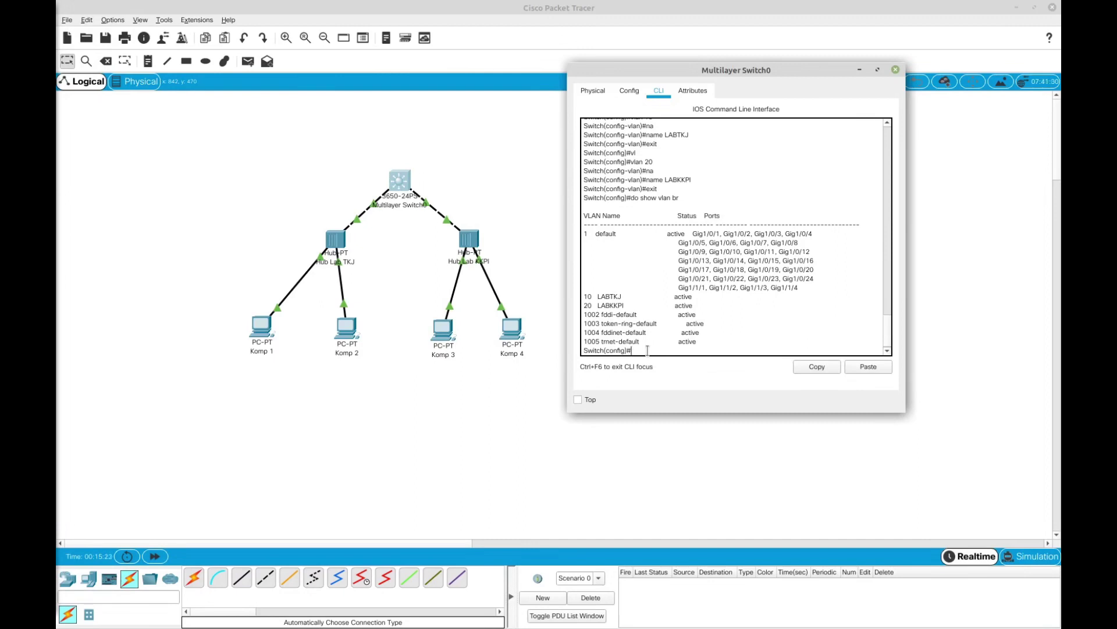
pyautogui.write('p dh')
pyautogui.press('Tab')
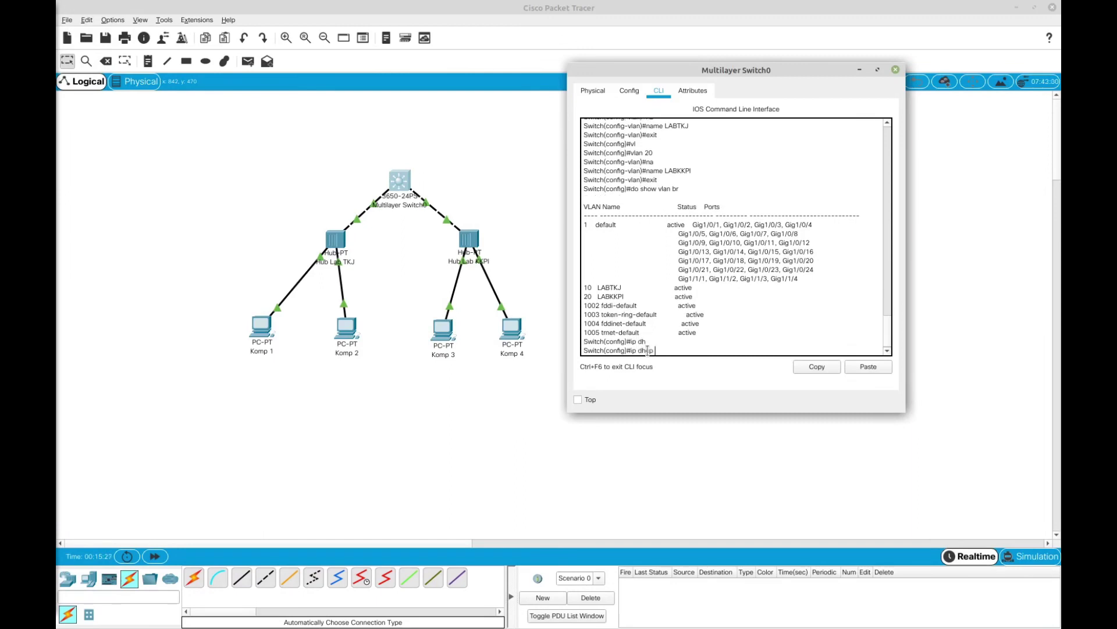
pyautogui.write('po')
pyautogui.press('Tab')
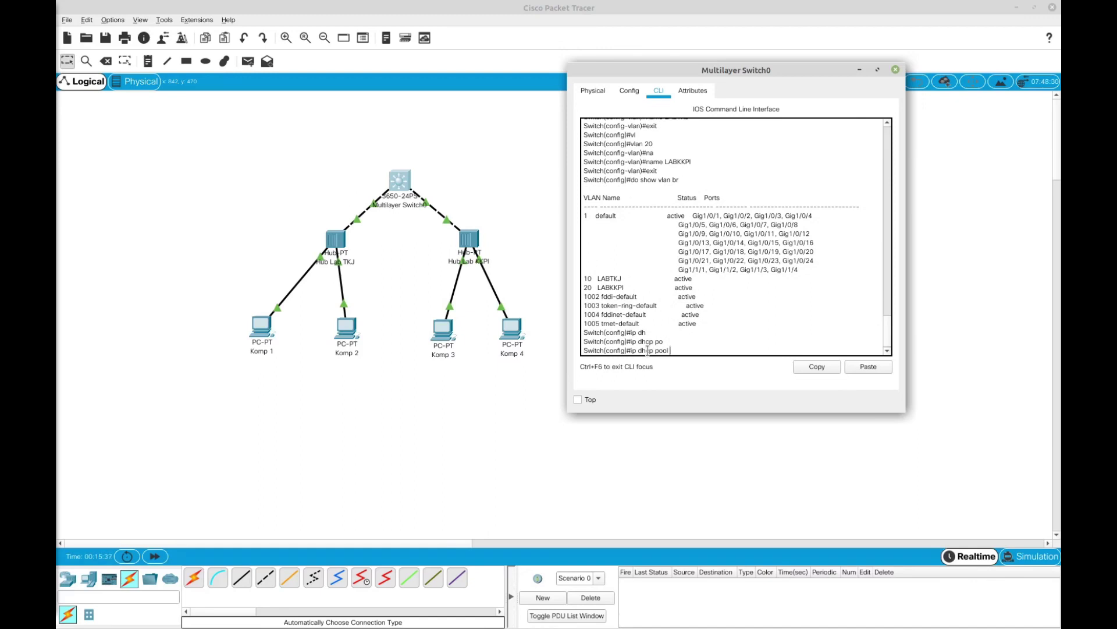
pyautogui.write('TKJ')
pyautogui.press('Return')
# - Set the LABTKJ pool's network to 192.168.2.0 with subnet mask 255.255.255.0
pyautogui.write('net')
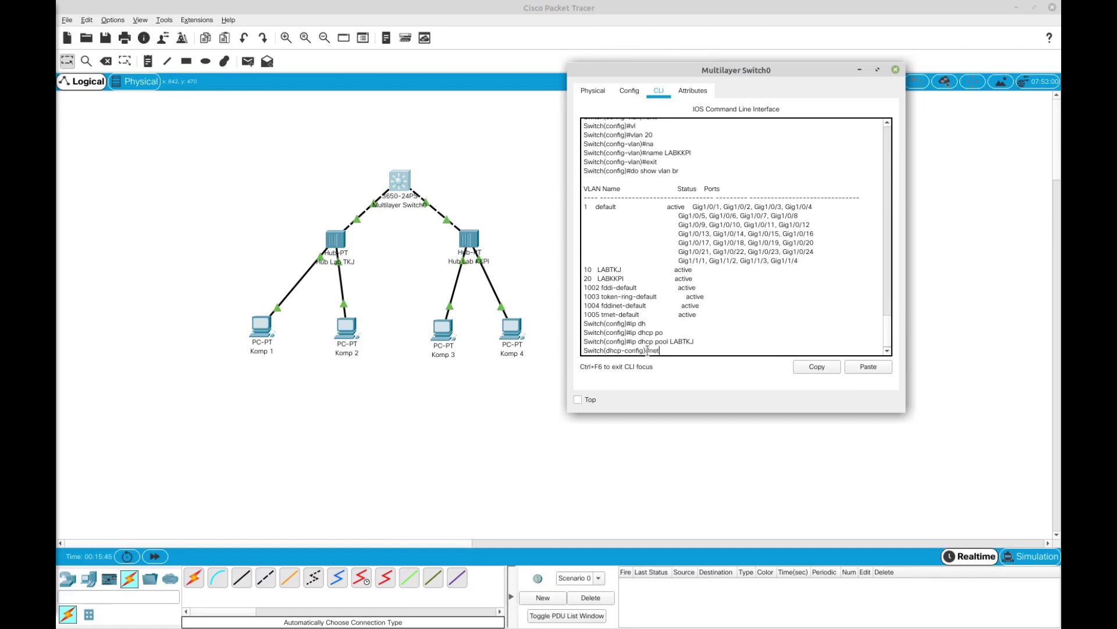
pyautogui.press('Tab')
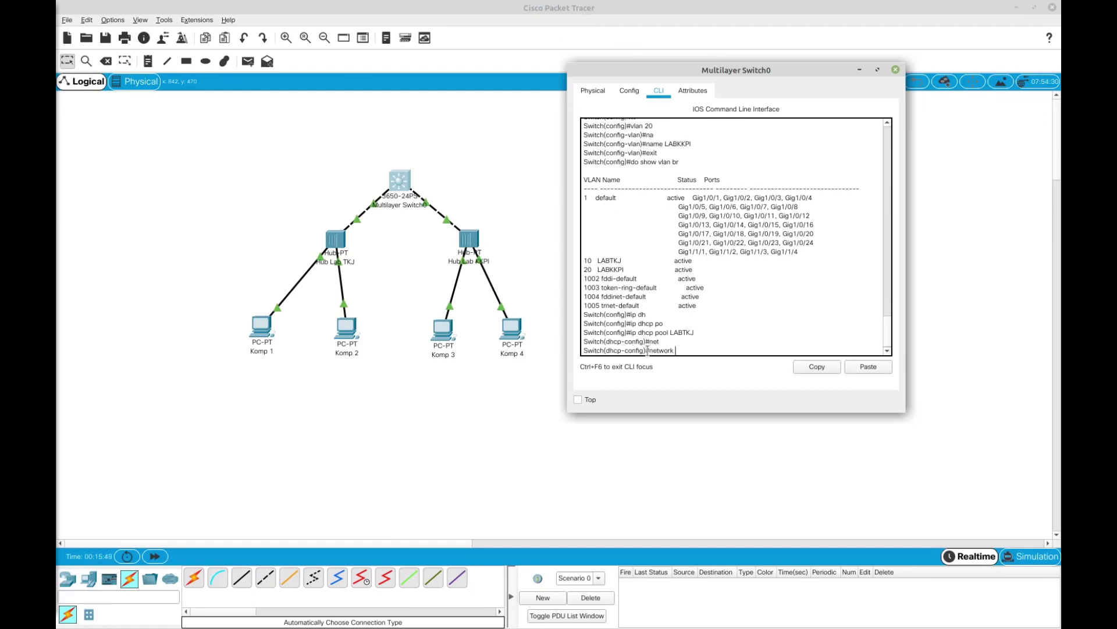
pyautogui.write('192.168.')
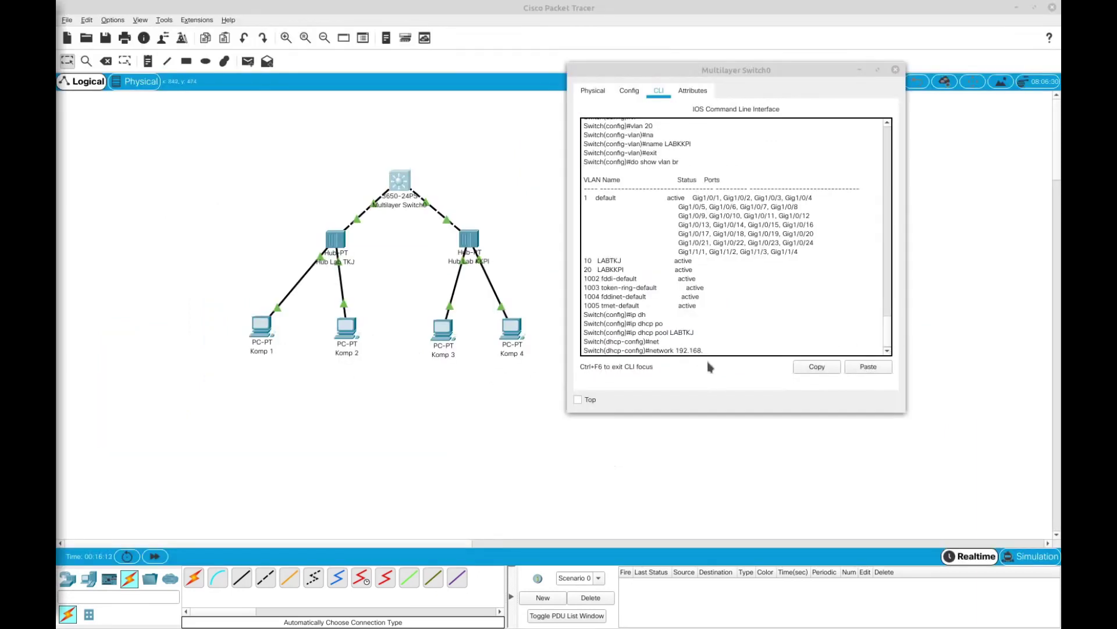
pyautogui.click(709, 348)
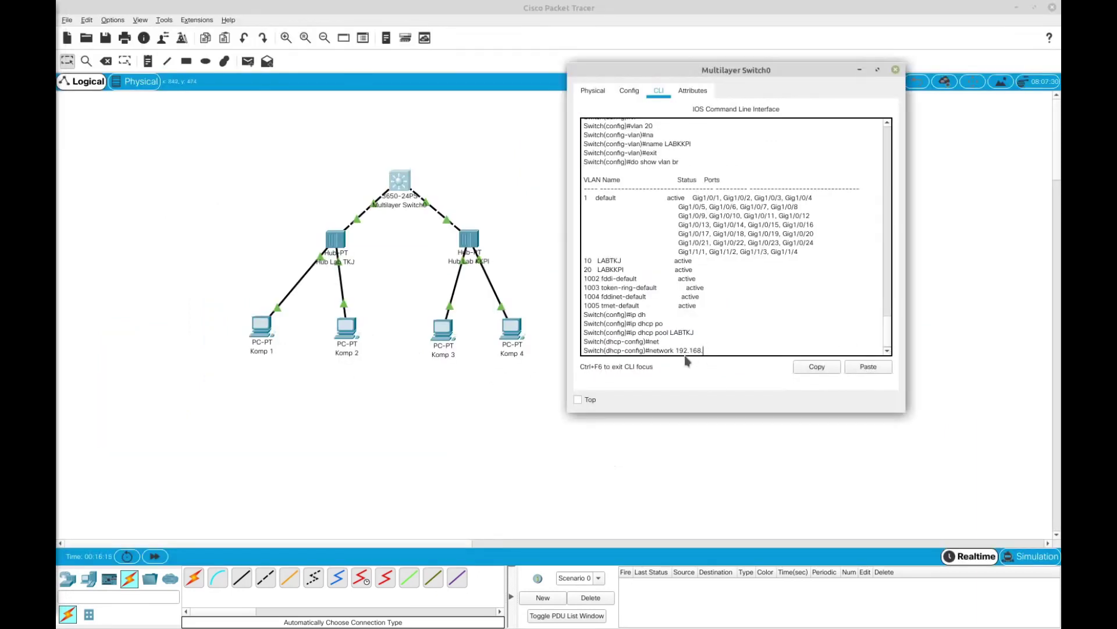
pyautogui.write('2.0')
pyautogui.write('255.255.255.0')
pyautogui.press('Return')
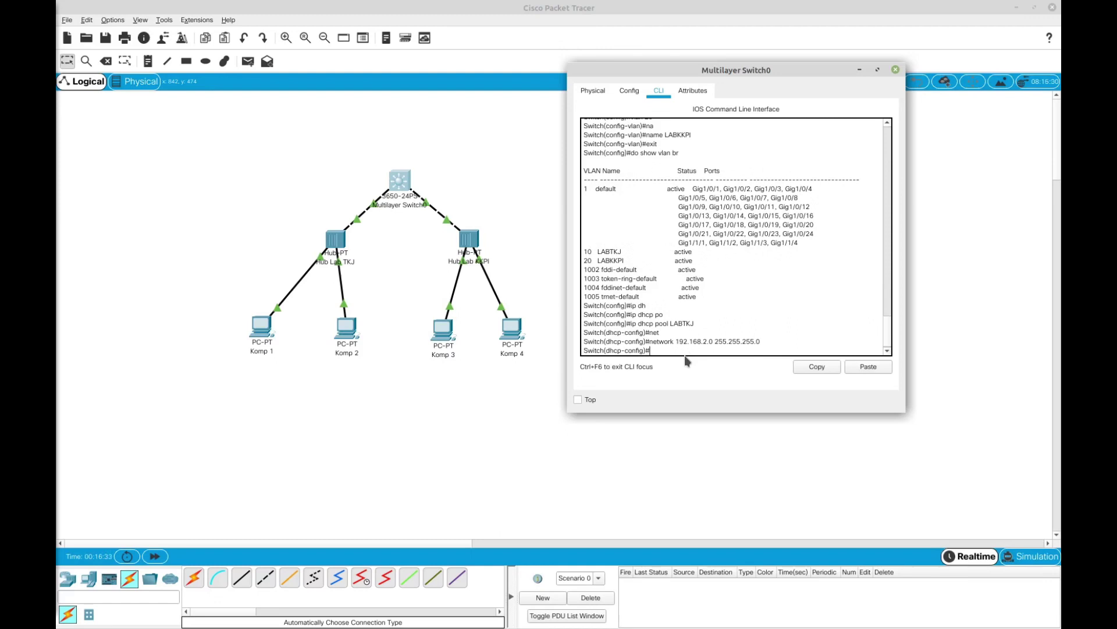
# - Set the LABTKJ pool's default router to 192.168.2.1 and exit DHCP configuration
pyautogui.write('def')
pyautogui.press('Tab')
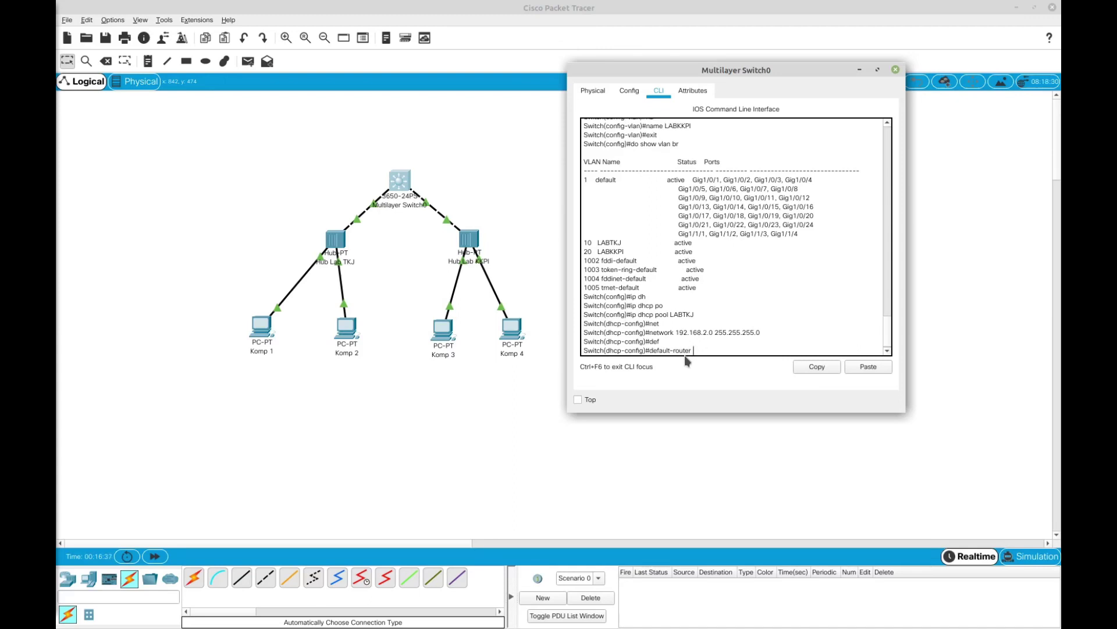
pyautogui.write('192.168.2.1')
pyautogui.press('Return')
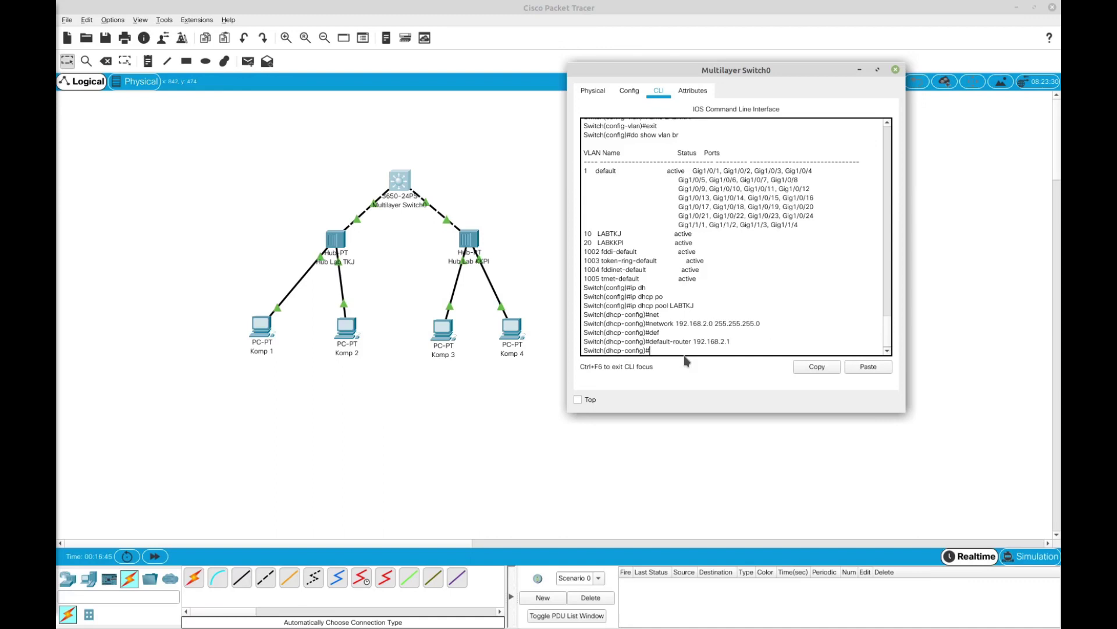
pyautogui.write('exit')
pyautogui.press('Return')
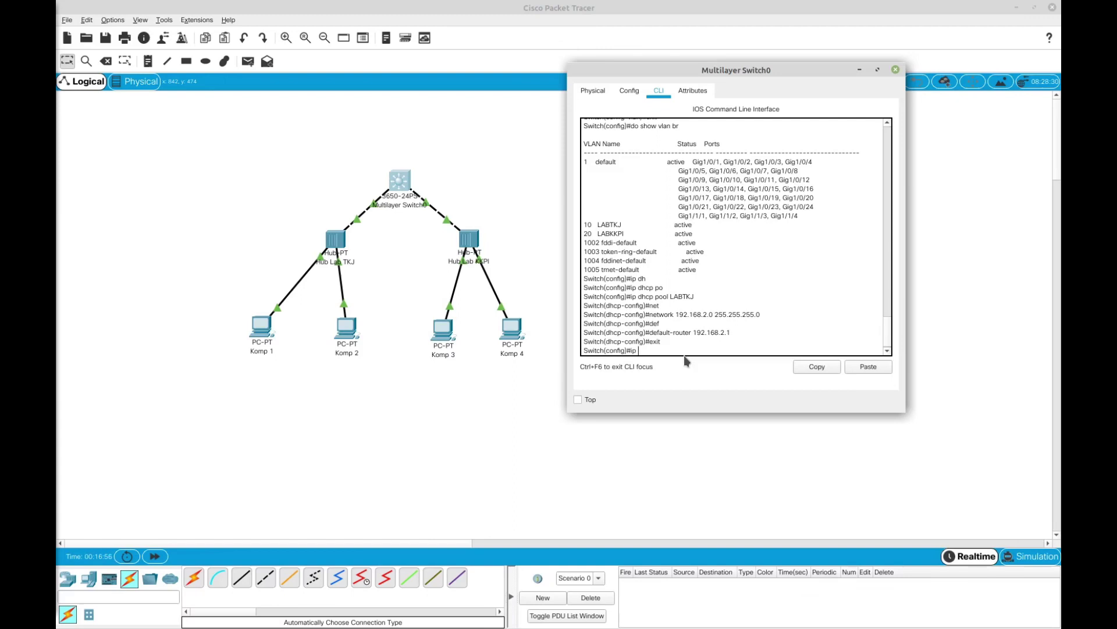
# - Create a second DHCP pool named LABKKPI from global configuration mode
pyautogui.press('Tab')
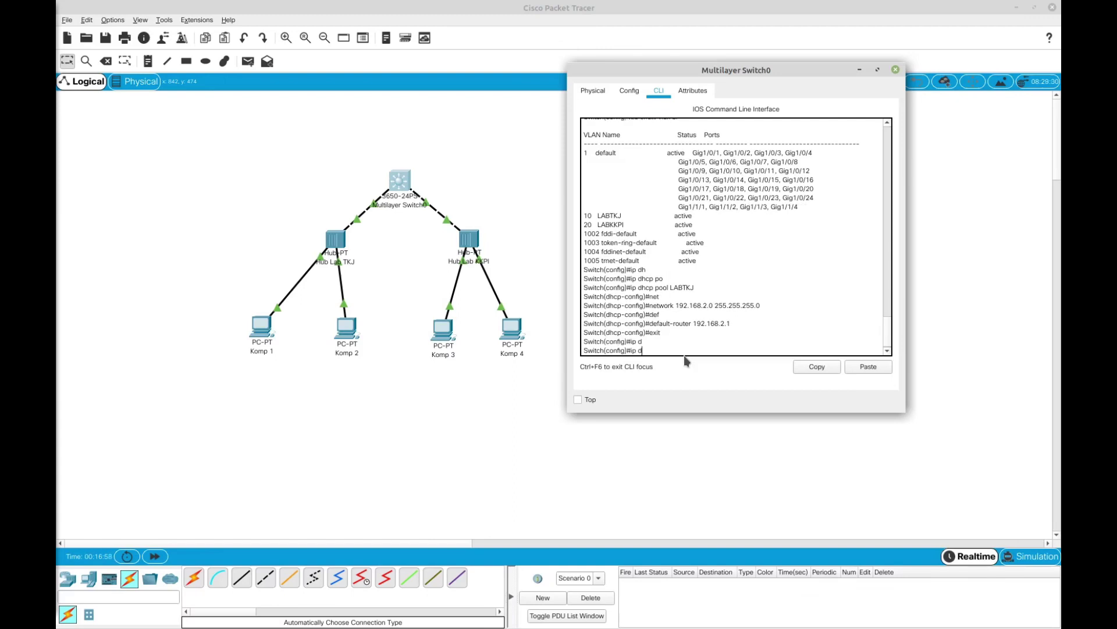
pyautogui.write('h')
pyautogui.press('Tab')
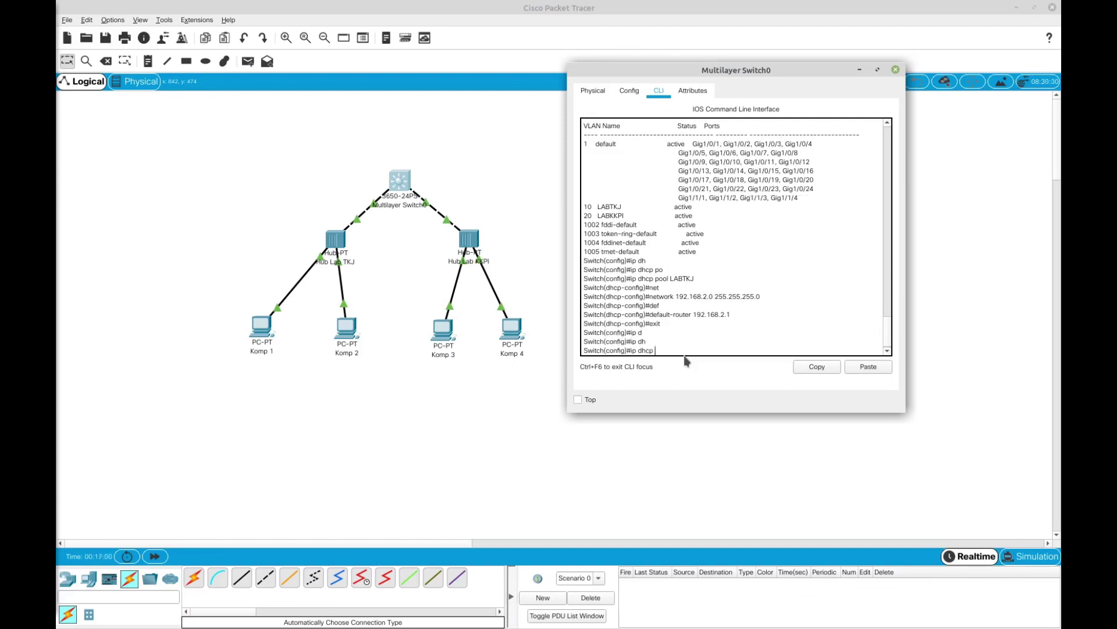
pyautogui.write('po')
pyautogui.press('Tab')
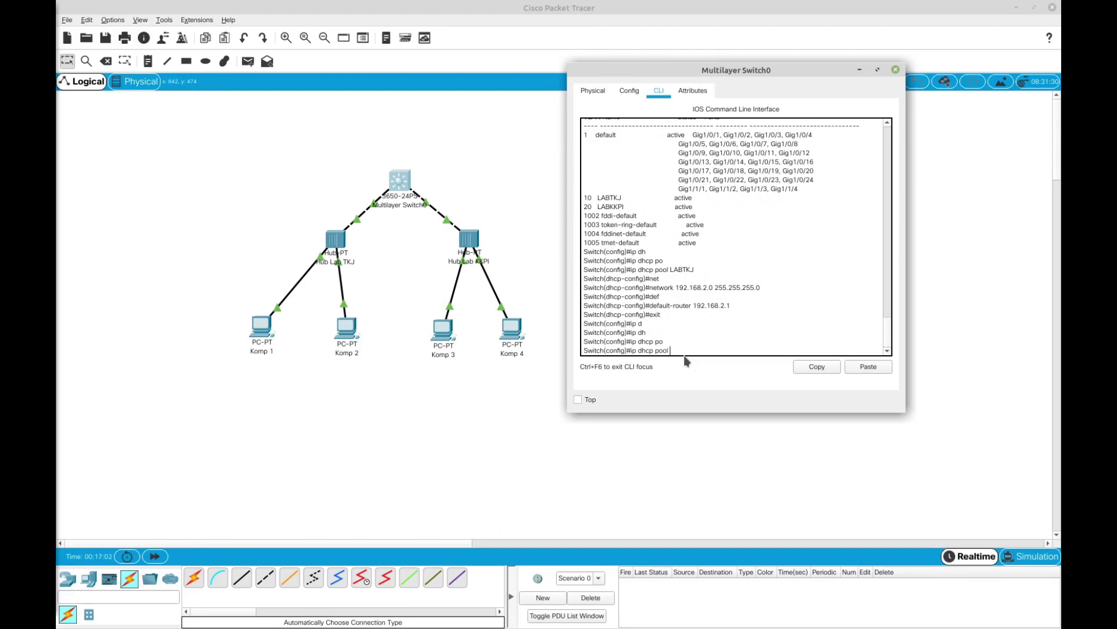
pyautogui.write('LABK')
pyautogui.press('Return')
# - Set the LABKKPI pool's network to 192.168.3.0 with subnet mask 255.255.255.0
pyautogui.write('net')
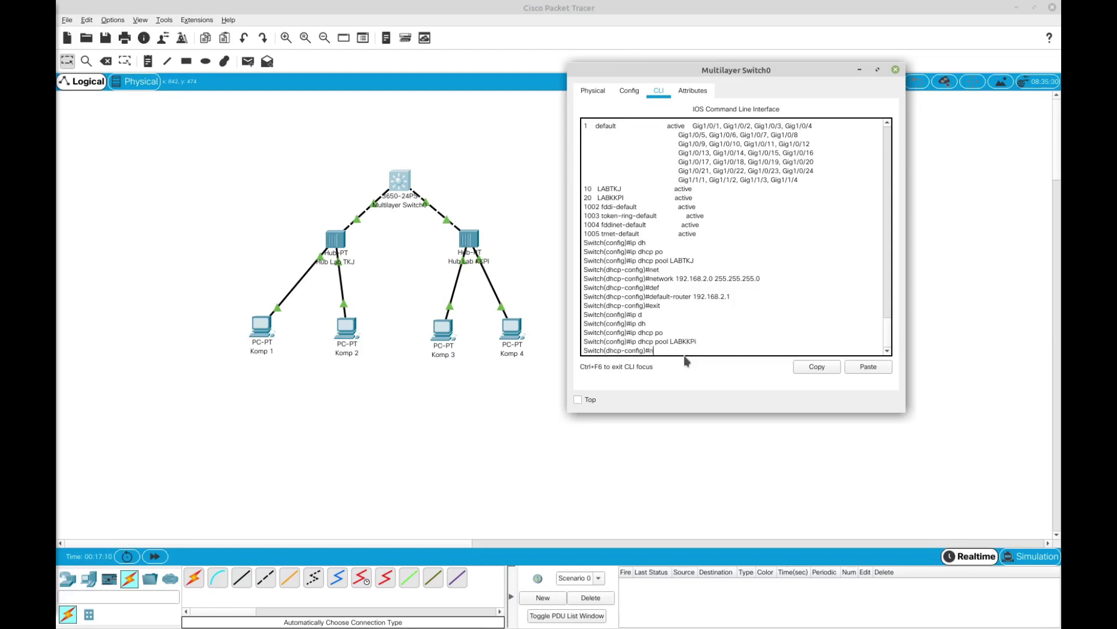
pyautogui.press('Tab')
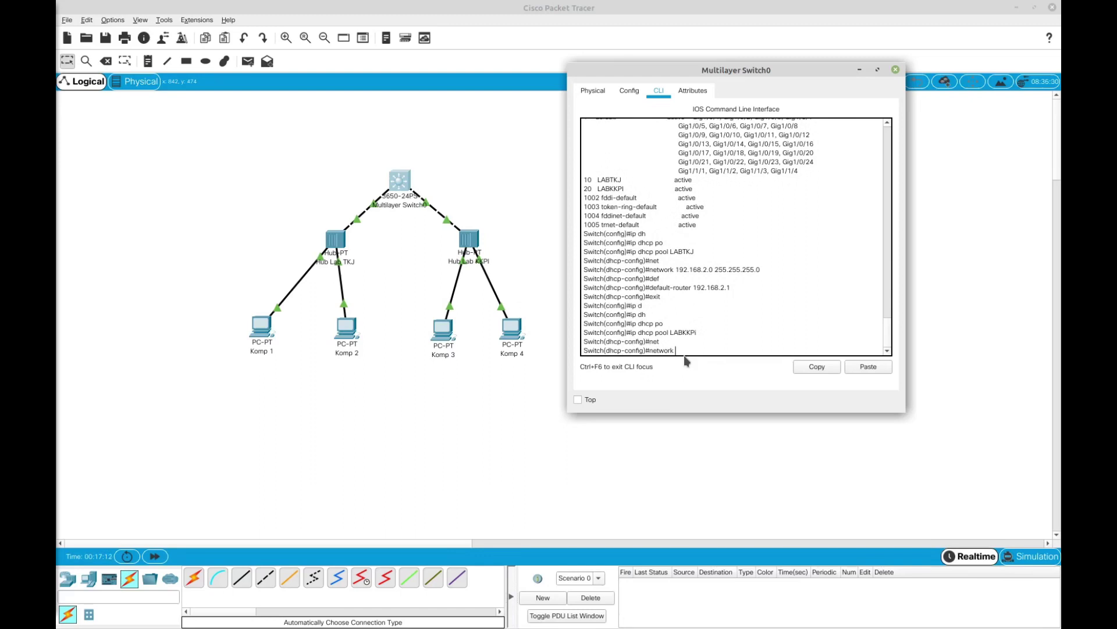
pyautogui.write('192.168.3.0 255.255.255.0')
pyautogui.press('Return')
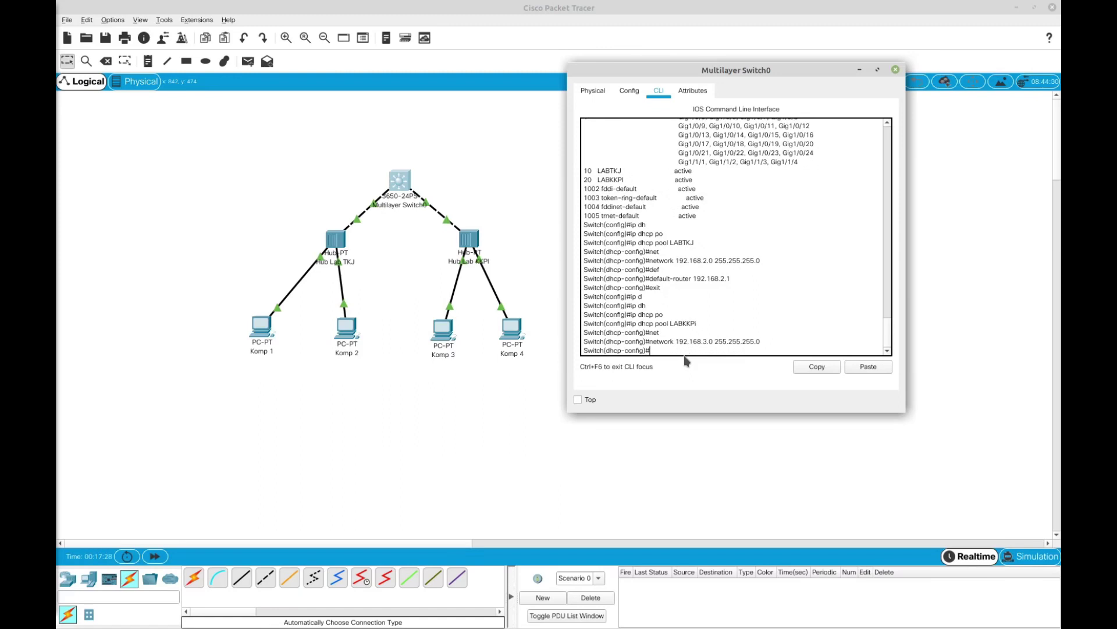
# - Set the LABKKPI pool's default router to 192.168.3.1 and exit DHCP configuration
pyautogui.write('def')
pyautogui.press('Tab')
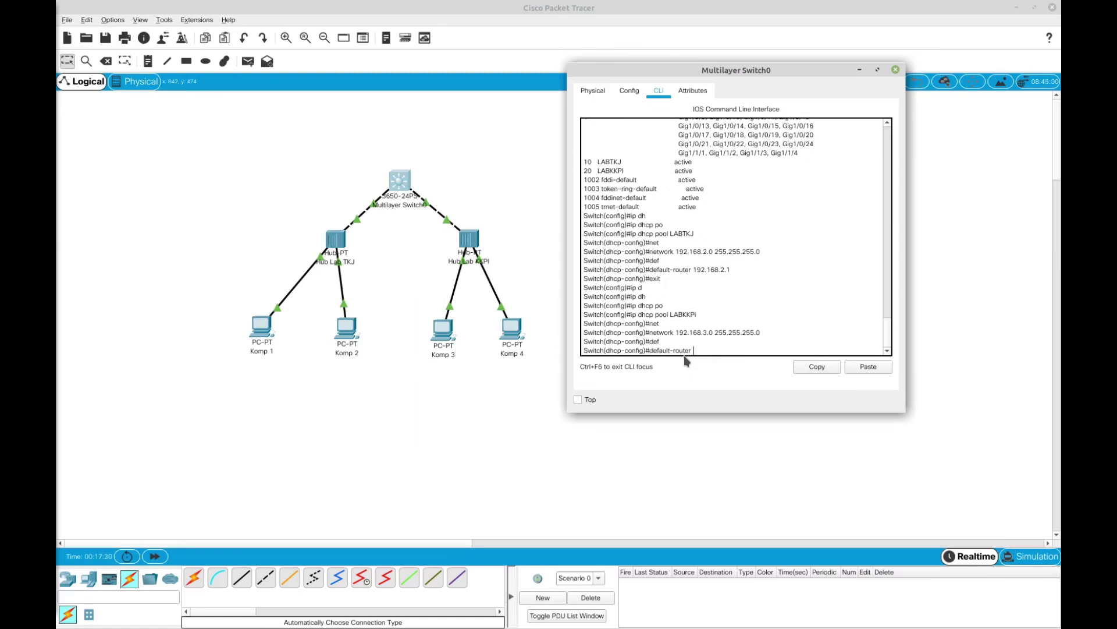
pyautogui.write('192.168.3.1')
pyautogui.press('Return')
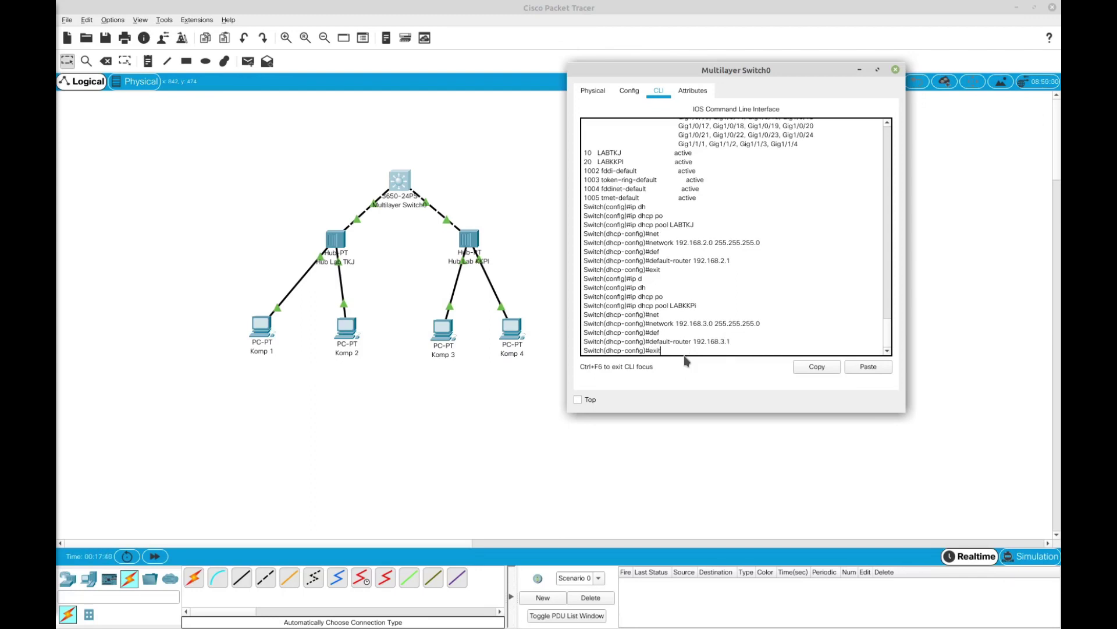
pyautogui.write('exit')
pyautogui.press('Return')
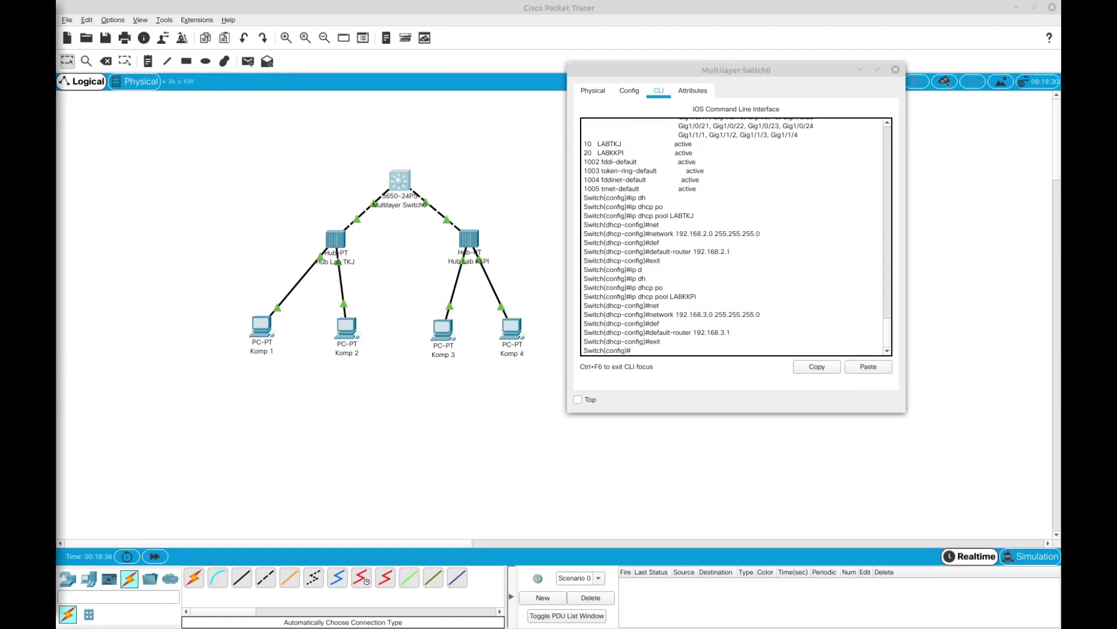
# - Exclude the addresses 192.168.2.1 through 192.168.2.10 from DHCP assignment
pyautogui.click(637, 348)
pyautogui.click(651, 352)
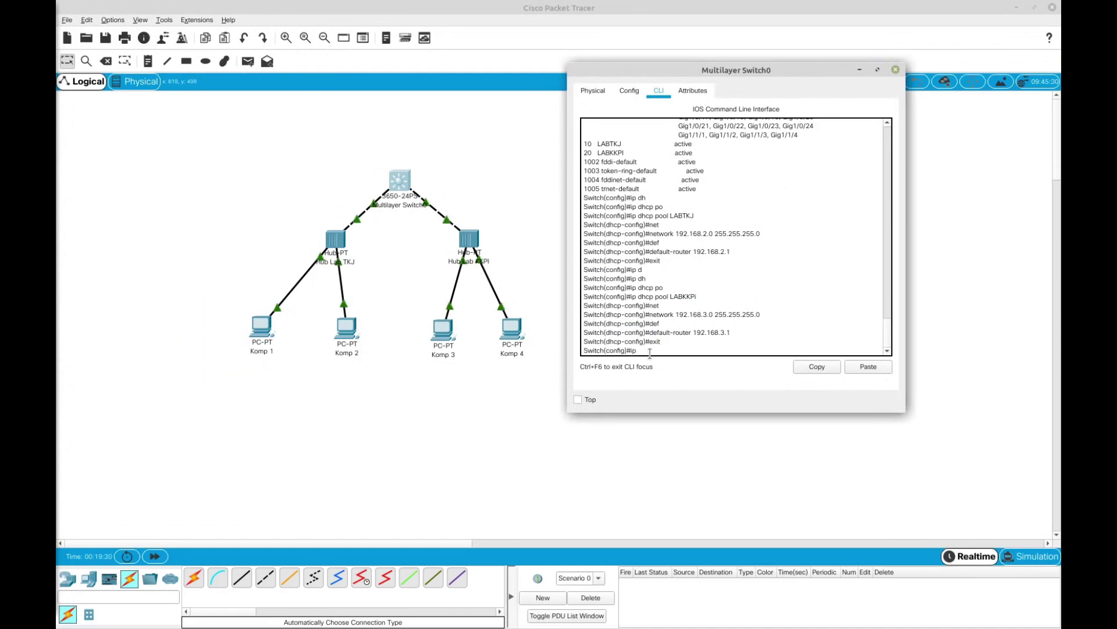
pyautogui.write('ip ex')
pyautogui.press('Tab')
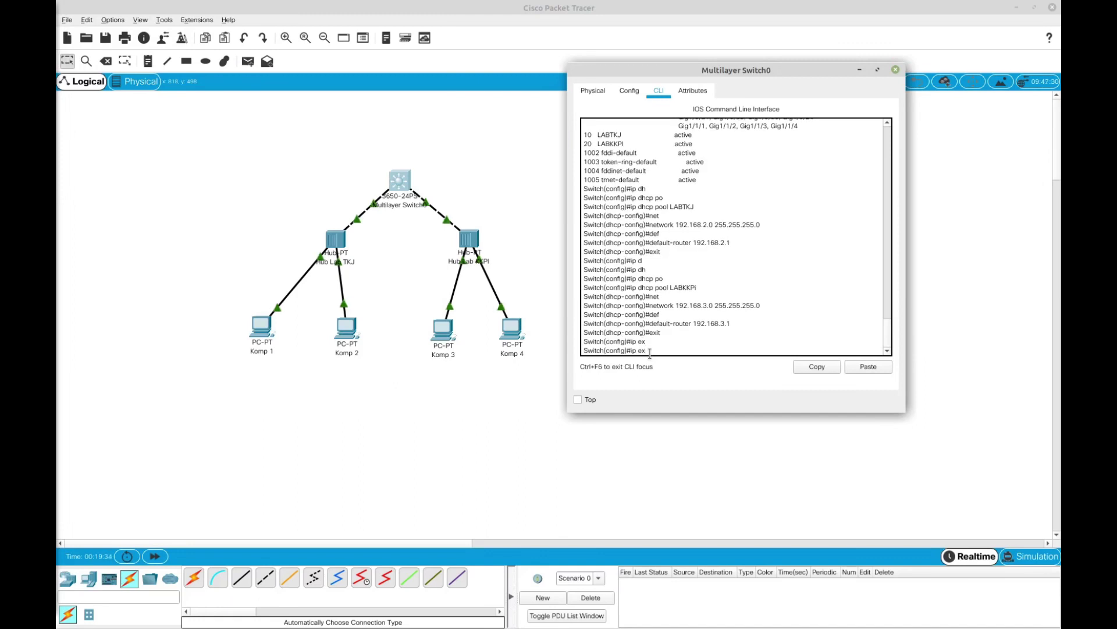
pyautogui.write('c')
pyautogui.press('Tab')
pyautogui.press('BackSpace')
pyautogui.press('BackSpace')
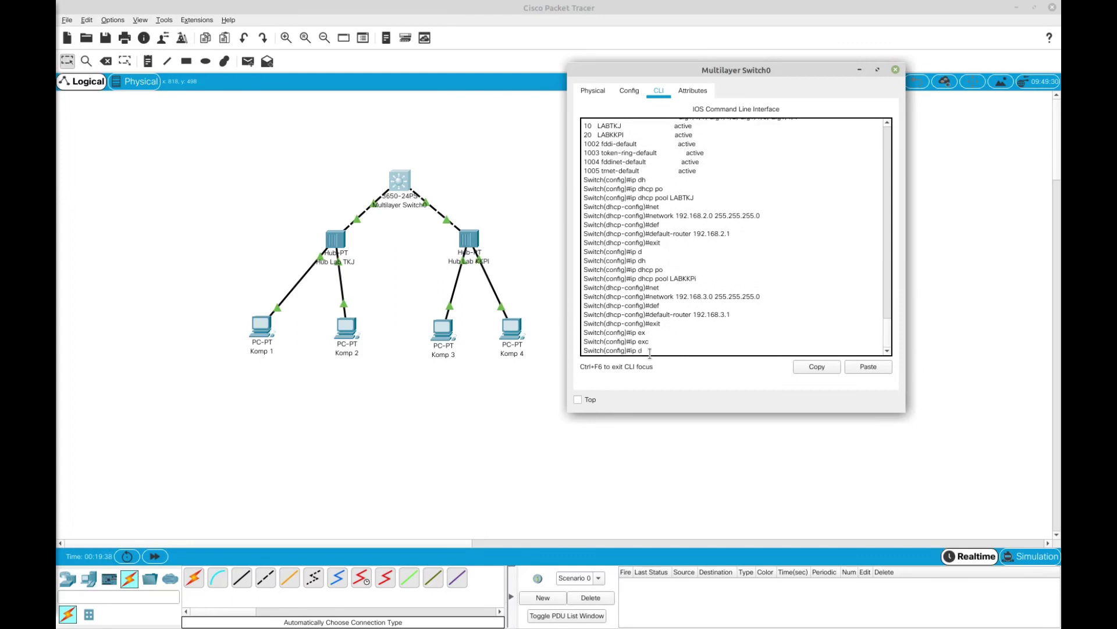
pyautogui.write('h')
pyautogui.press('Tab')
pyautogui.write('cp e')
pyautogui.press('Tab')
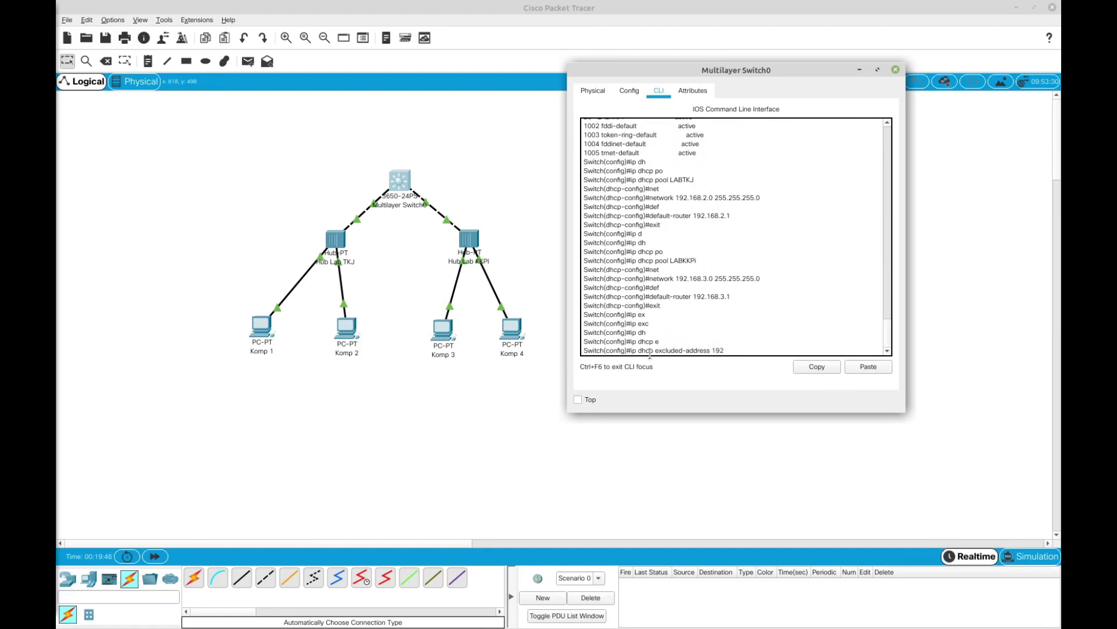
pyautogui.write('192.168.2.1 192.168.2.10')
pyautogui.press('Return')
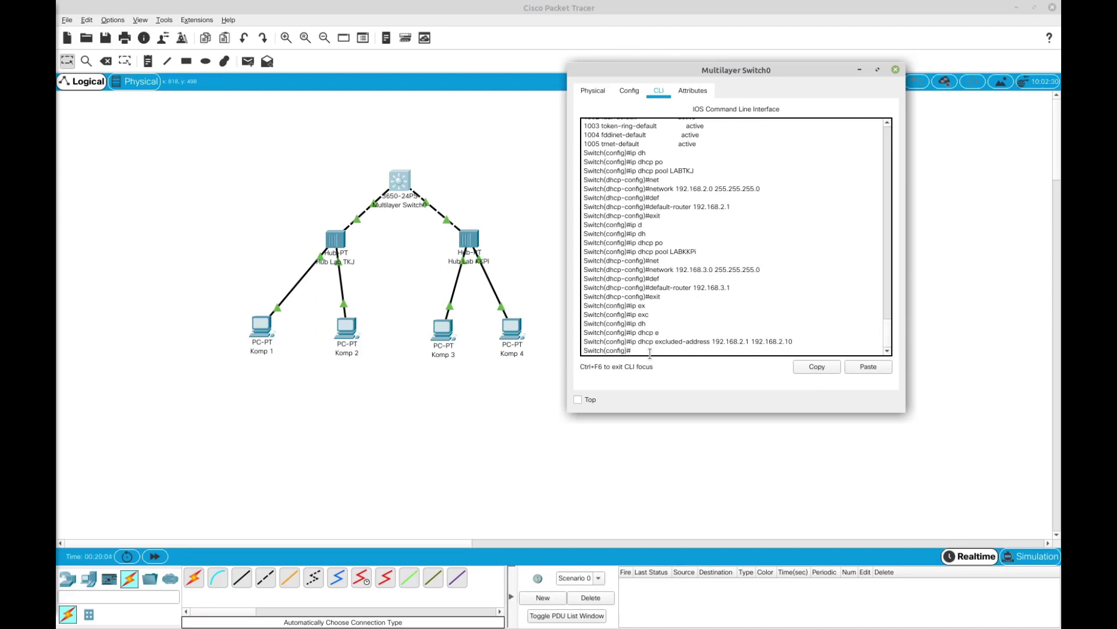
# - Exclude the addresses 192.168.3.1 through 192.168.3.10 from DHCP by reusing the previous exclusion command
pyautogui.press('Up')
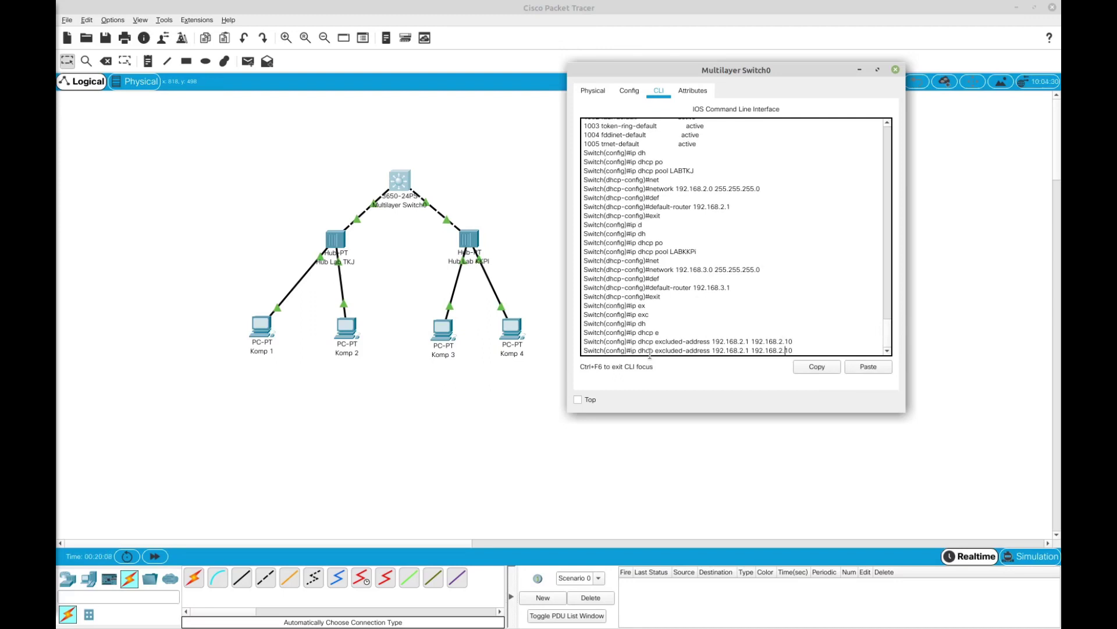
pyautogui.press('Left')
pyautogui.press('BackSpace')
pyautogui.write('3')
pyautogui.press('BackSpace')
pyautogui.write('3')
pyautogui.press('Return')
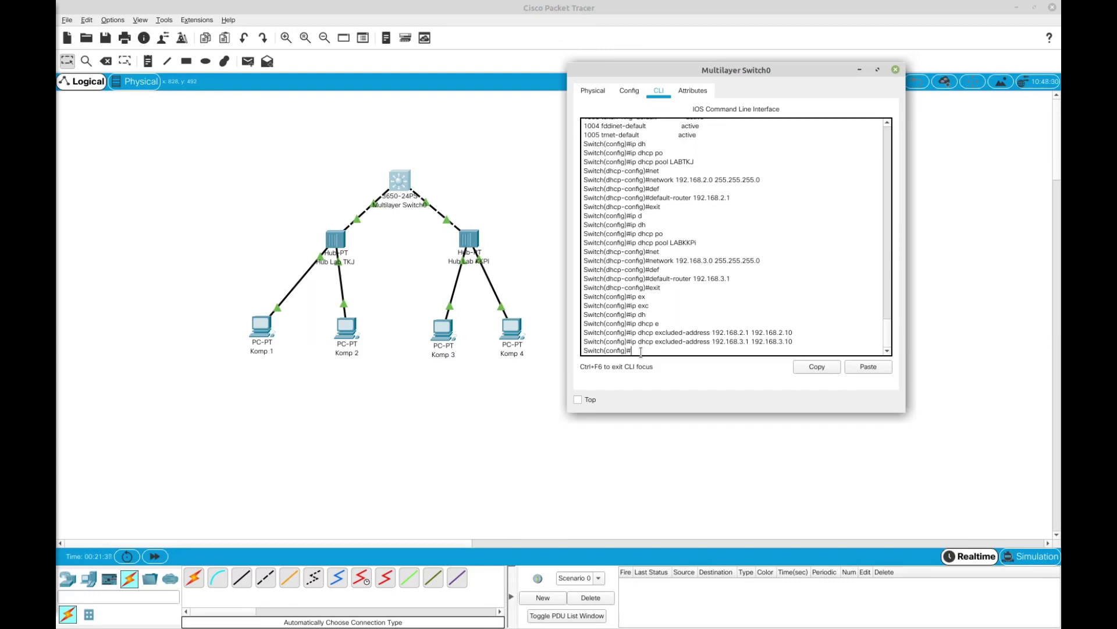
# - Create the VLAN 10 virtual interface and enter its interface configuration mode
pyautogui.write('n')
pyautogui.press('Tab')
pyautogui.write('v')
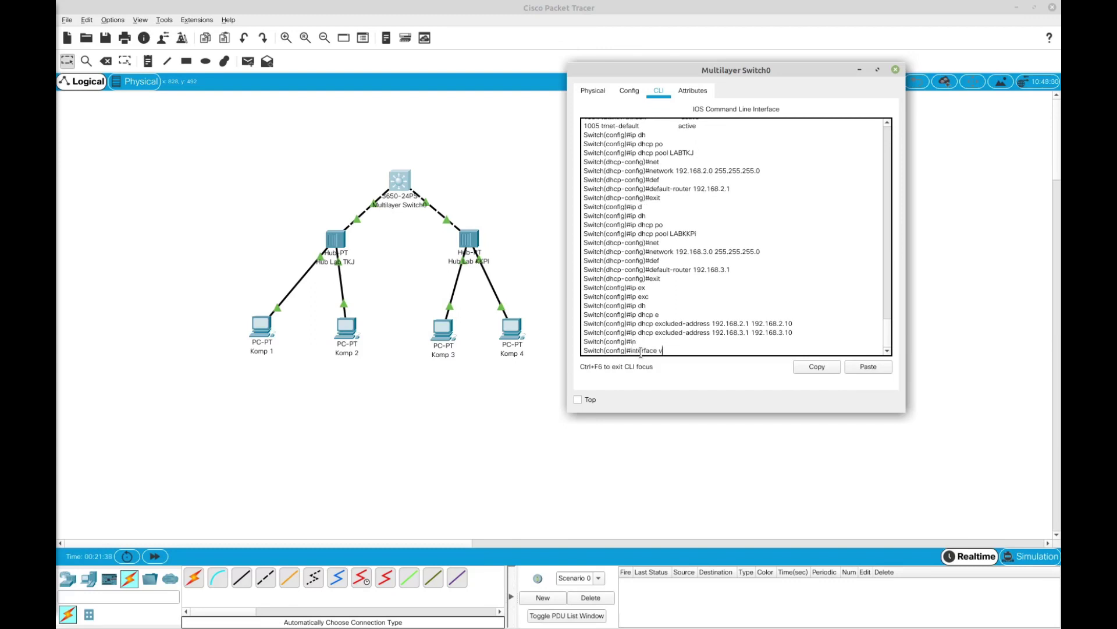
pyautogui.write('l')
pyautogui.press('Tab')
pyautogui.write('10')
pyautogui.press('Return')
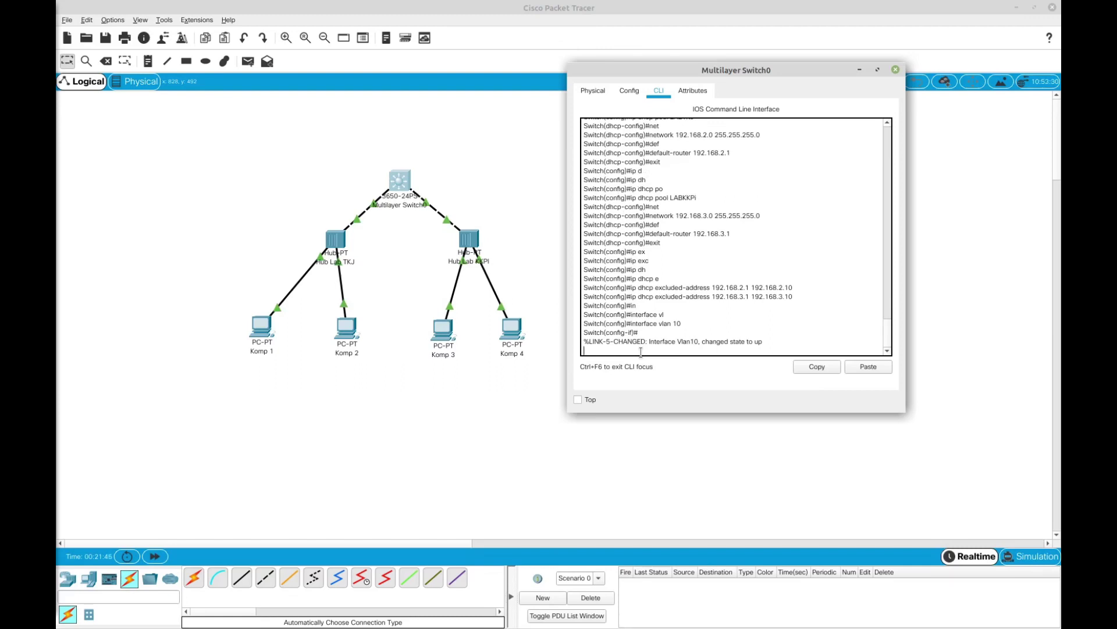
pyautogui.press('Return')
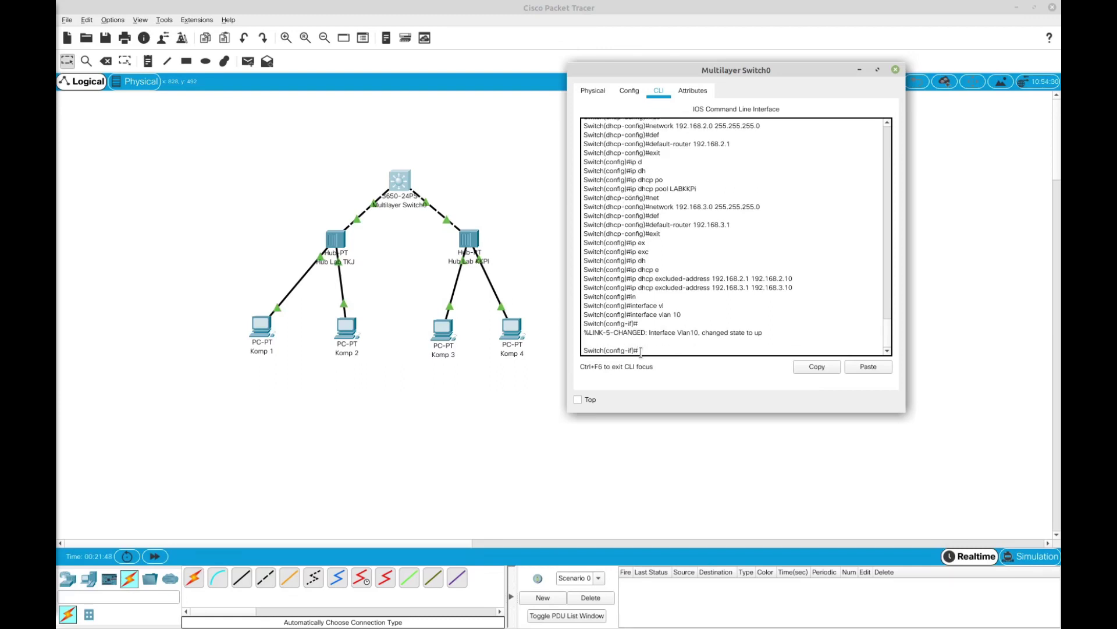
# - Assign IP address 192.168.2.1 with subnet mask 255.255.255.0 to the VLAN 10 interface
pyautogui.write('i')
pyautogui.write('p')
pyautogui.press('Return')
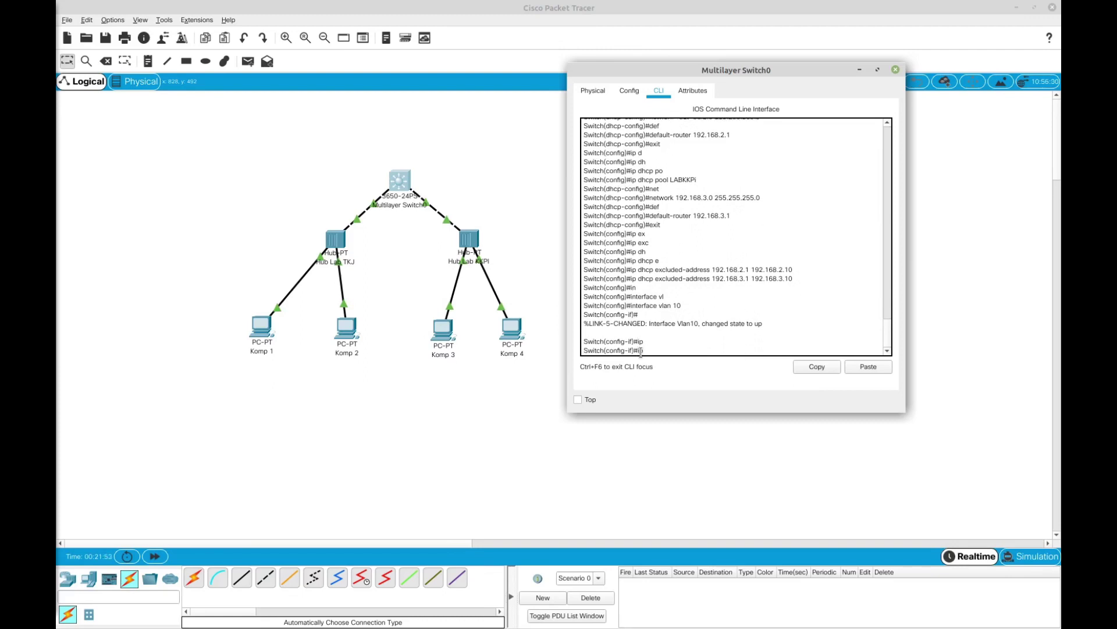
pyautogui.write('ip ad')
pyautogui.press('Tab')
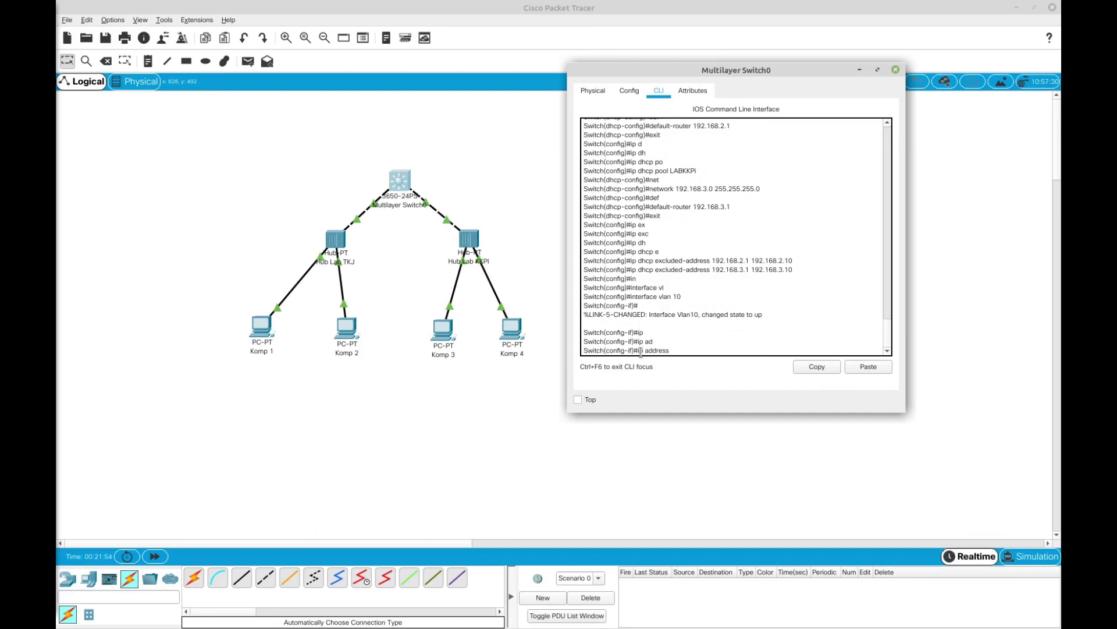
pyautogui.write('192.168')
pyautogui.write('.2.1 255.255.255.0')
pyautogui.press('Return')
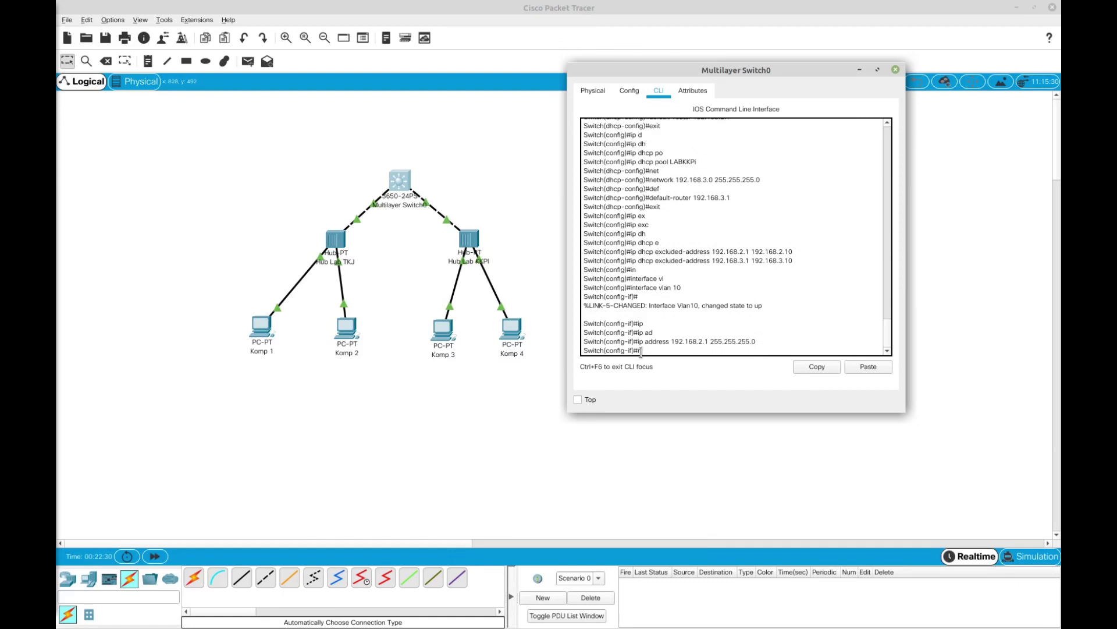
# - Enable the VLAN 10 interface with "no shutdown" and exit to global configuration mode
pyautogui.write('no shu')
pyautogui.press('Tab')
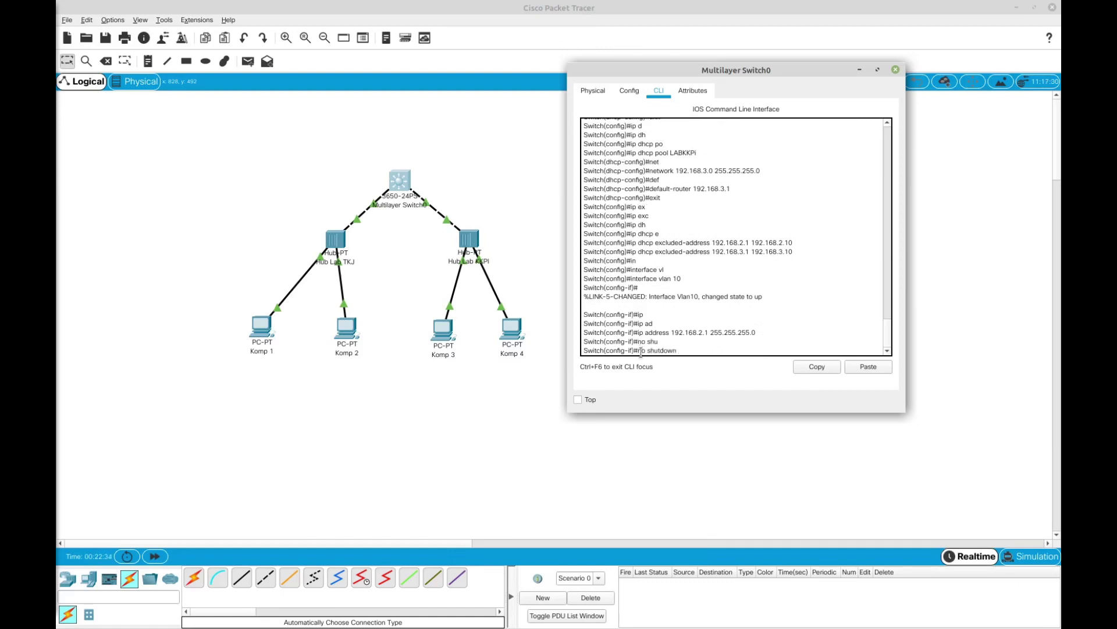
pyautogui.press('Return')
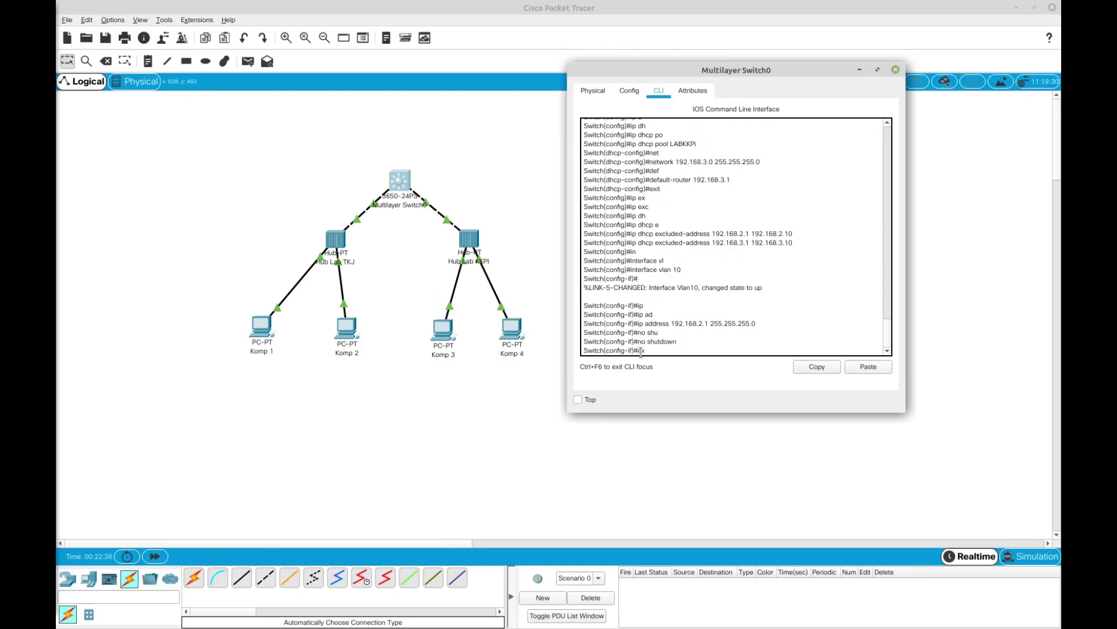
pyautogui.press('Return')
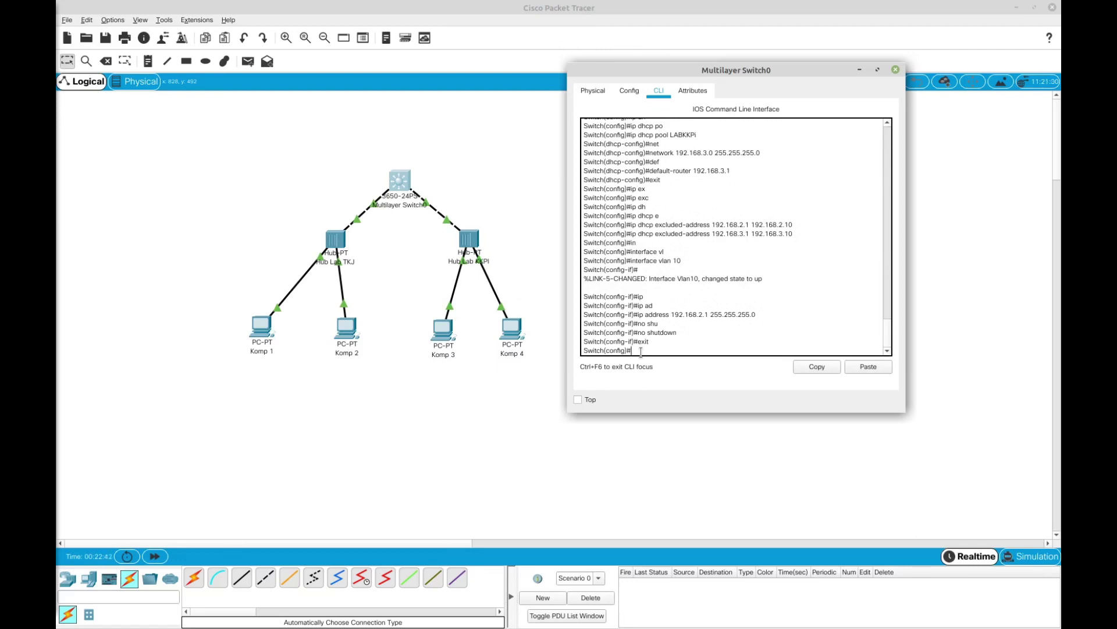
# - Create the VLAN 20 virtual interface and enter its interface configuration mode
pyautogui.write('in')
pyautogui.press('Tab')
pyautogui.write('vc')
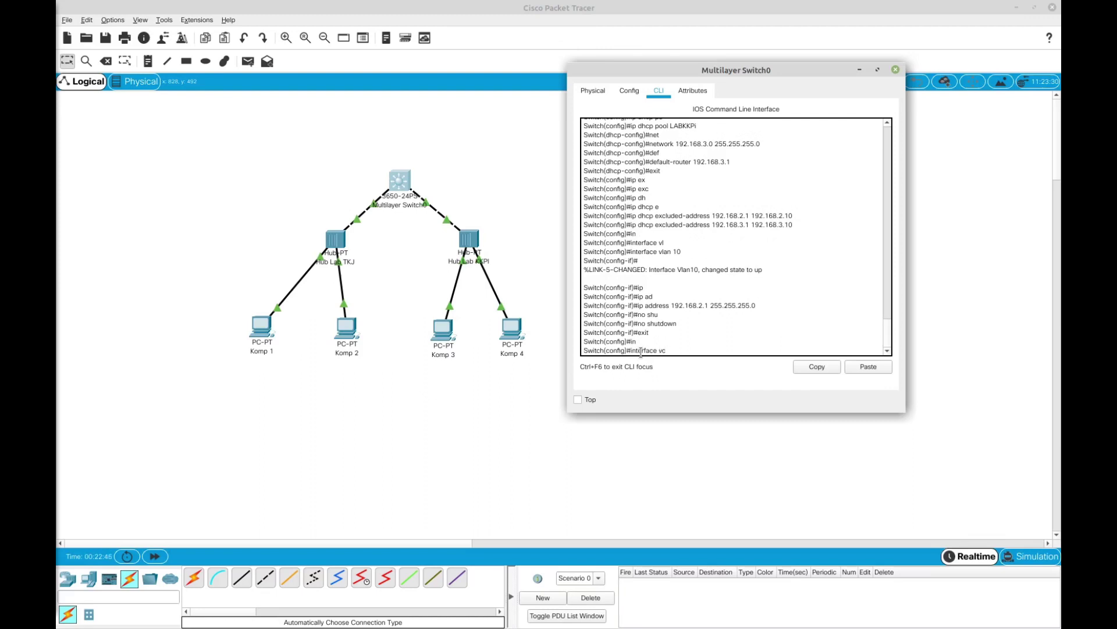
pyautogui.write('a')
pyautogui.press('Tab')
pyautogui.write('20')
pyautogui.press('Return')
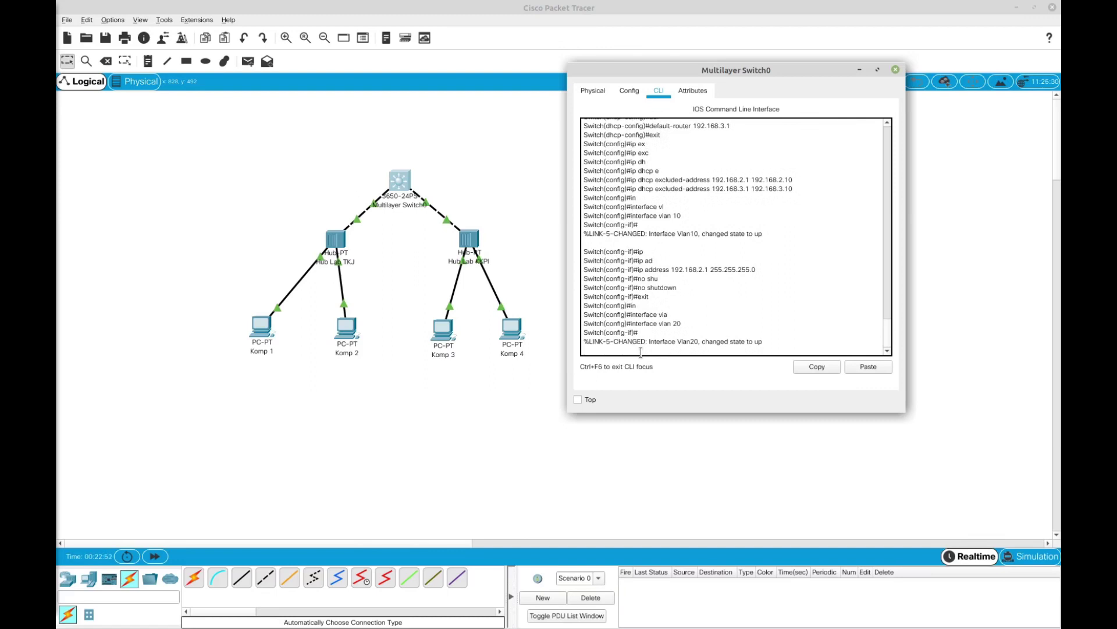
pyautogui.press('Return')
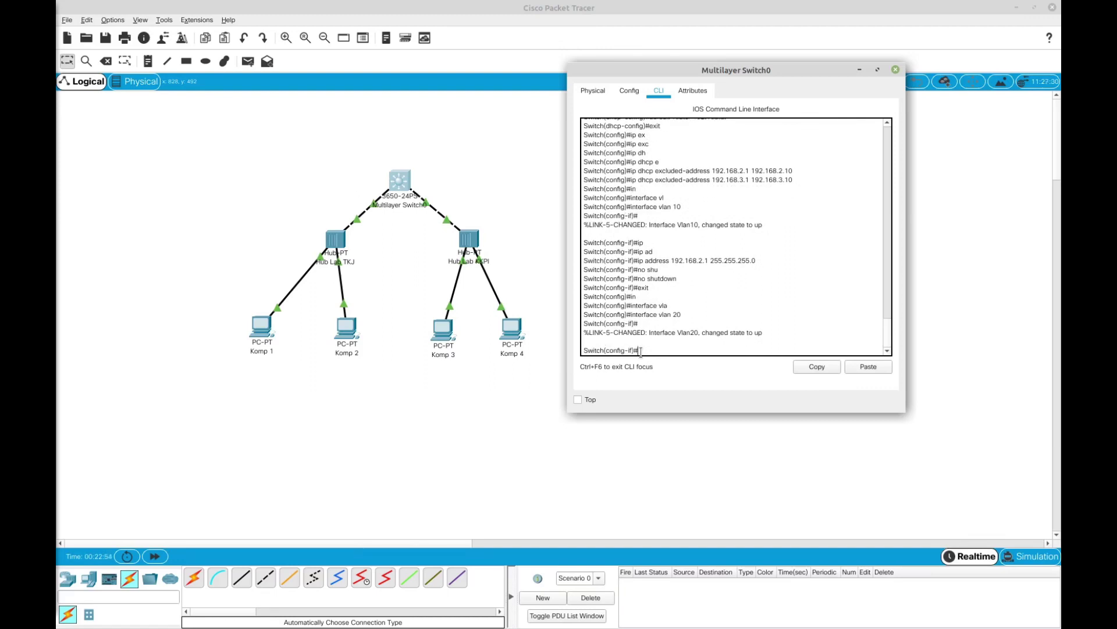
# - Assign IP address 192.168.3.1 with subnet mask 255.255.255.0 to the VLAN 20 interface
pyautogui.write('ip ad')
pyautogui.press('Tab')
pyautogui.write('192.168.3.1 2')
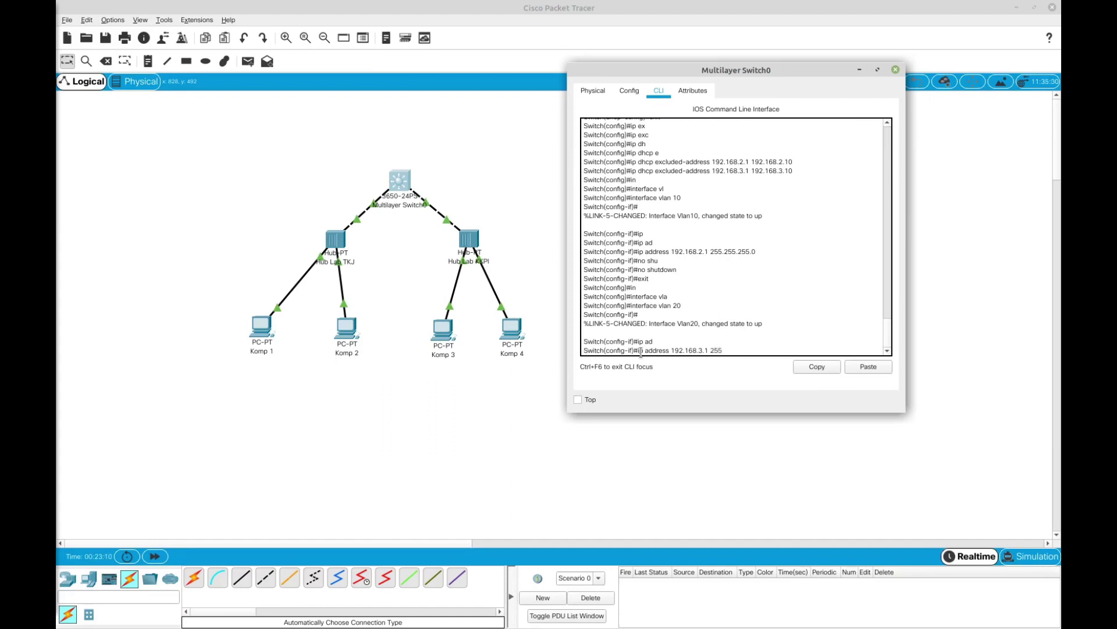
pyautogui.write('55.255.0')
pyautogui.press('Return')
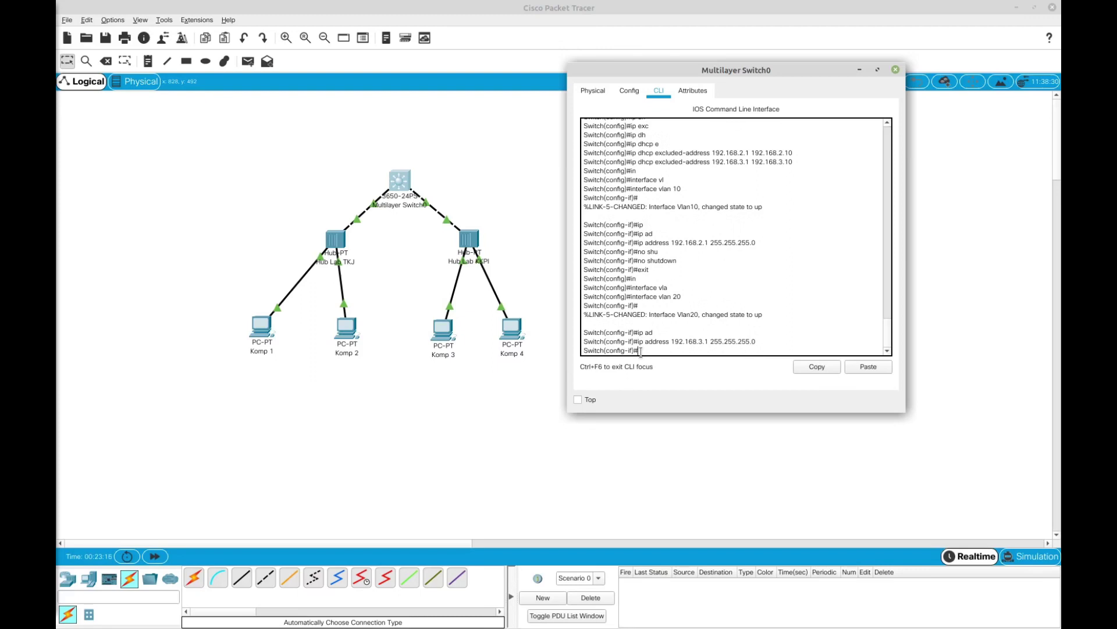
# - Enable the VLAN 20 interface with "no shutdown" and exit to global configuration mode
pyautogui.write('no sh')
pyautogui.press('Tab')
pyautogui.press('Return')
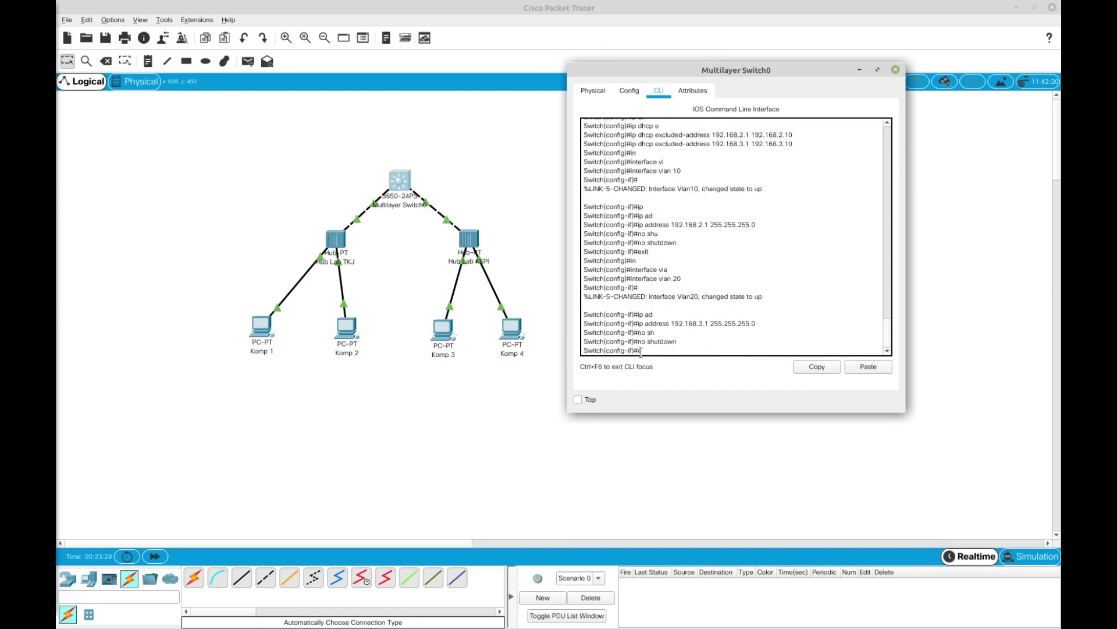
pyautogui.write('exit')
pyautogui.press('Return')
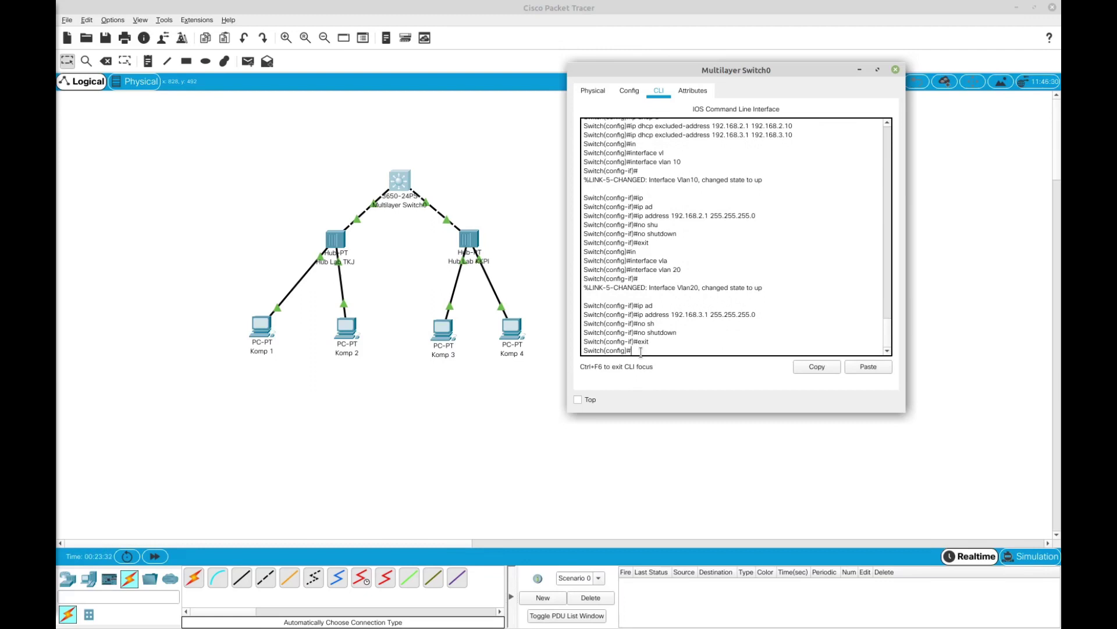
# - Run "do show ip inter brief" and page through the full output to check the VLAN 10 and VLAN 20 interface addresses and status
pyautogui.write('do show ip inter brief')
pyautogui.press('Return')
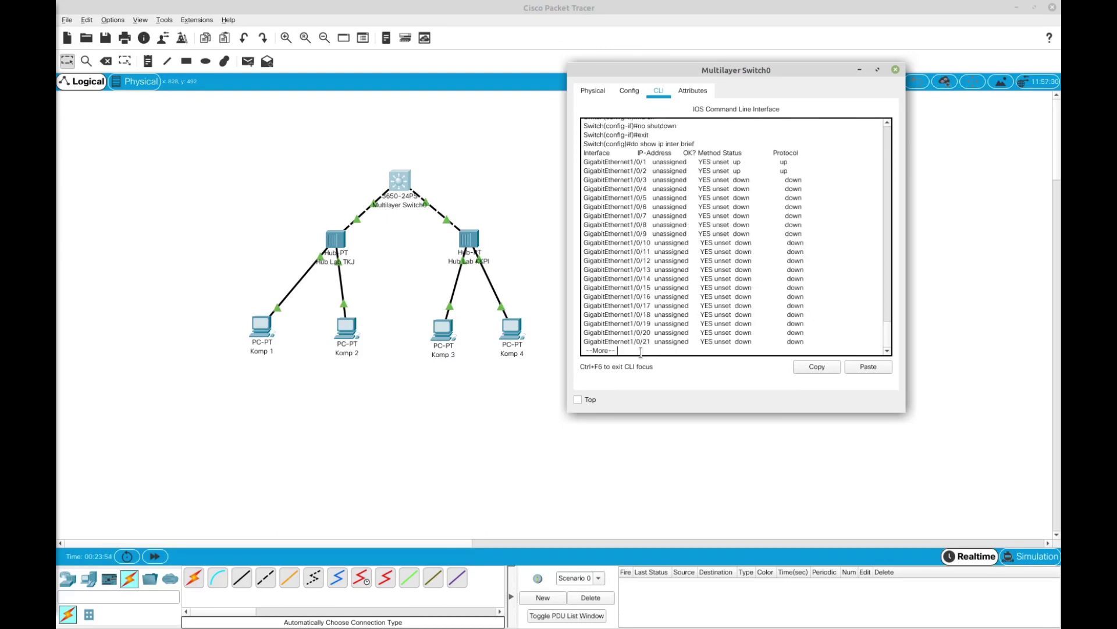
pyautogui.press('Return')
pyautogui.press('Return')
pyautogui.press('Return')
pyautogui.press('Return')
pyautogui.press('Return')
pyautogui.press('Return')
pyautogui.press('Return')
pyautogui.press('Return')
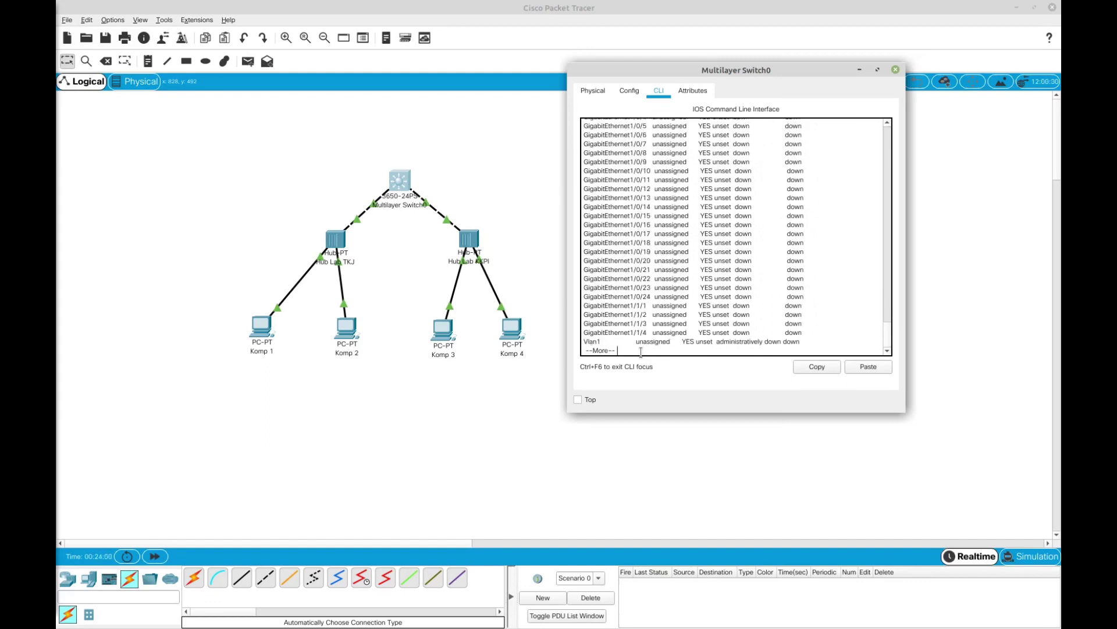
pyautogui.press('Return')
pyautogui.press('Return')
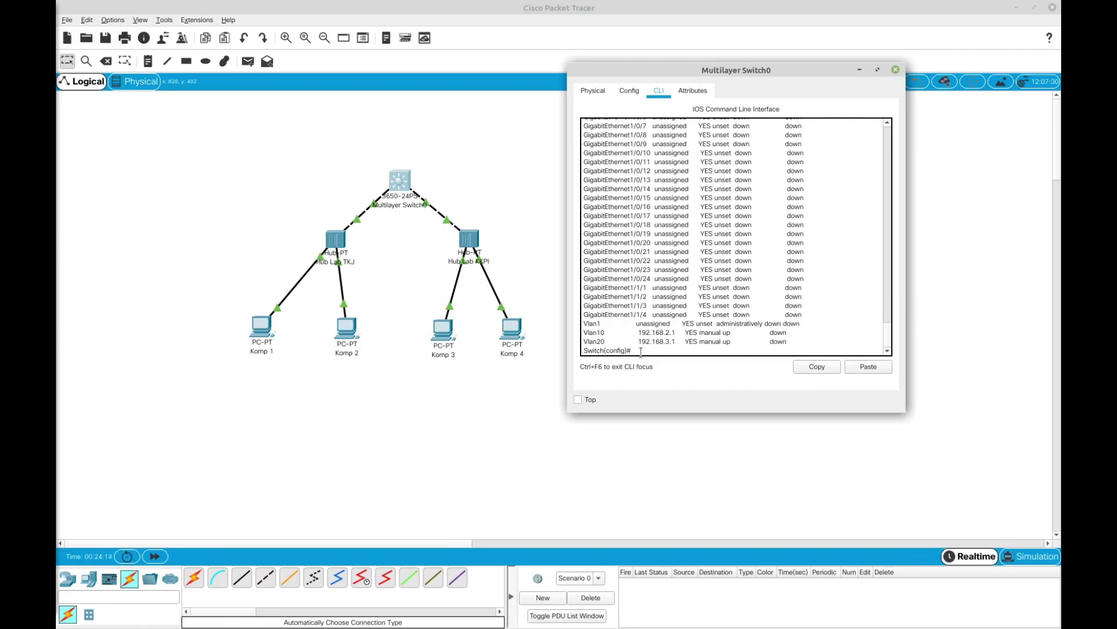
# - Examine the status and protocol entries of VLAN 10, VLAN 20 and VLAN 1 in the interface summary
pyautogui.moveTo(766, 333); pyautogui.dragTo(788, 333)
pyautogui.doubleClick(788, 332)
pyautogui.click(768, 333)
pyautogui.doubleClick(779, 342)
pyautogui.click(637, 348)
pyautogui.moveTo(585, 323); pyautogui.dragTo(804, 323)
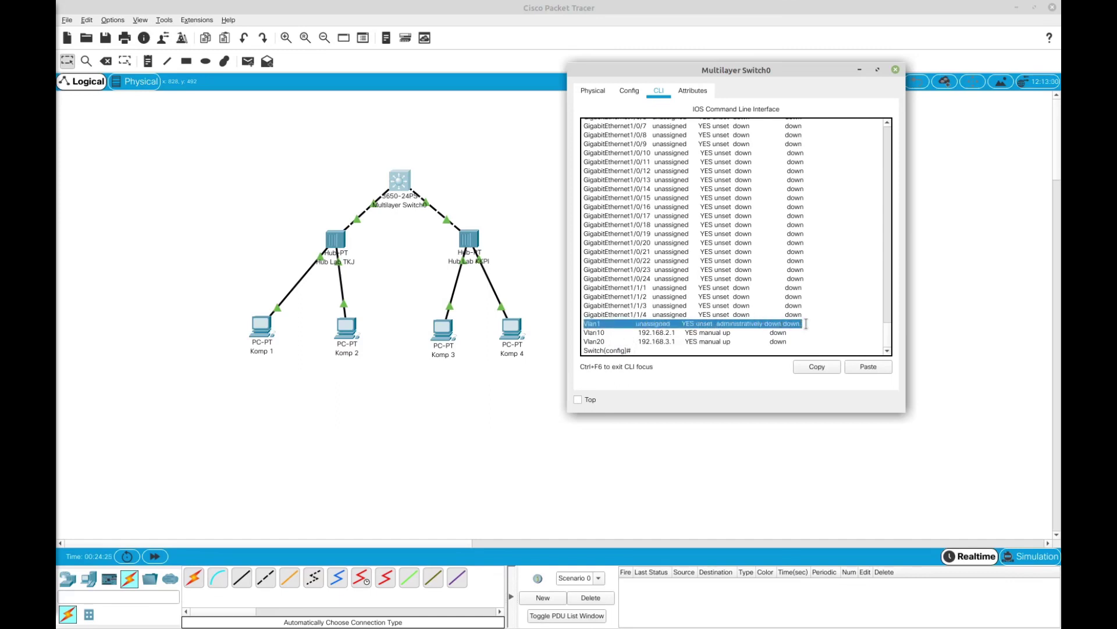
pyautogui.click(626, 324)
pyautogui.moveTo(603, 324); pyautogui.dragTo(571, 323)
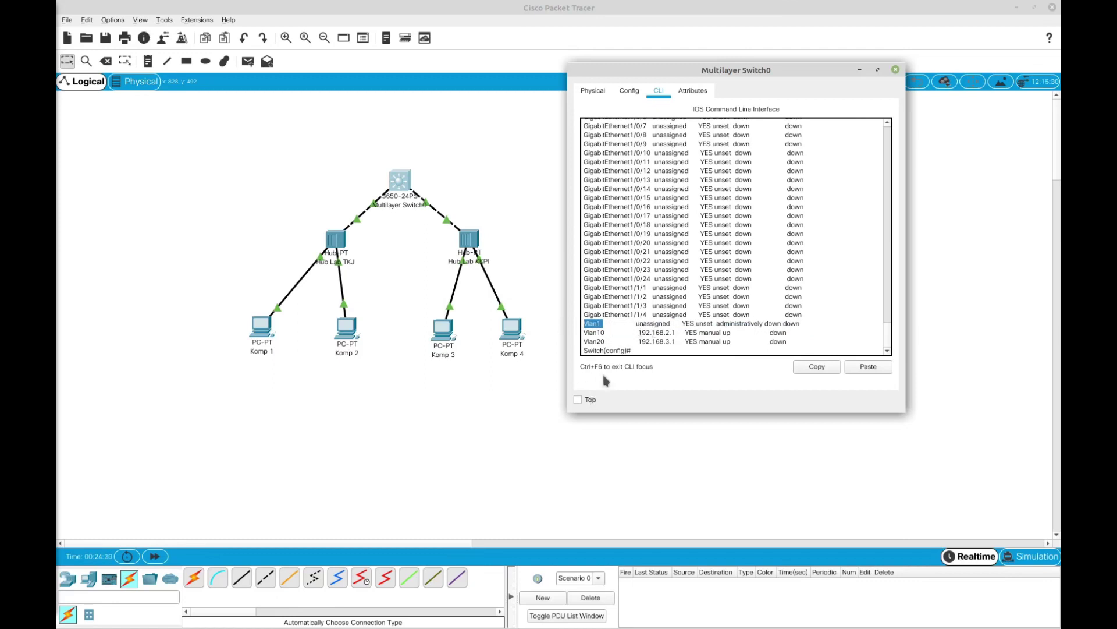
# - Enter interface configuration mode for the VLAN 1 interface
pyautogui.click(646, 351)
pyautogui.press('Tab')
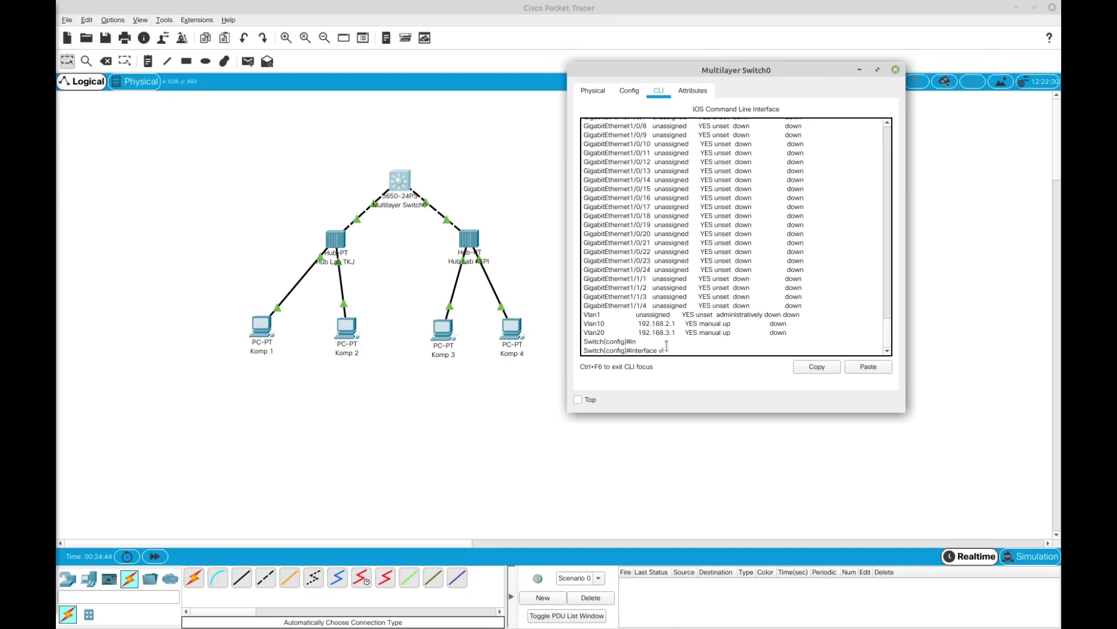
pyautogui.write('vla')
pyautogui.press('Tab')
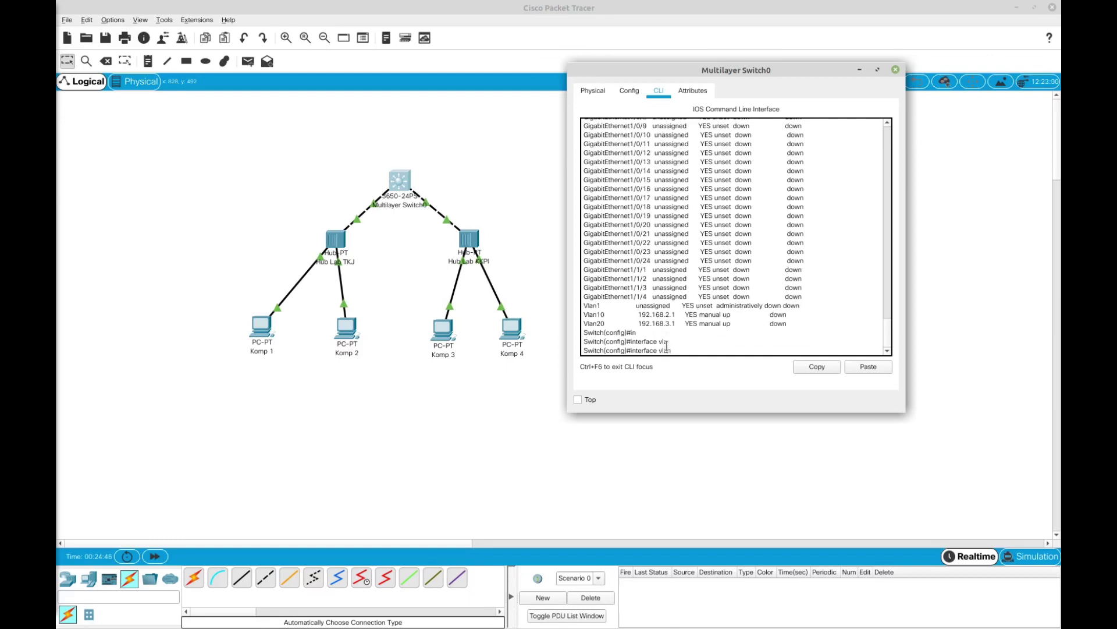
pyautogui.write('1')
pyautogui.press('Return')
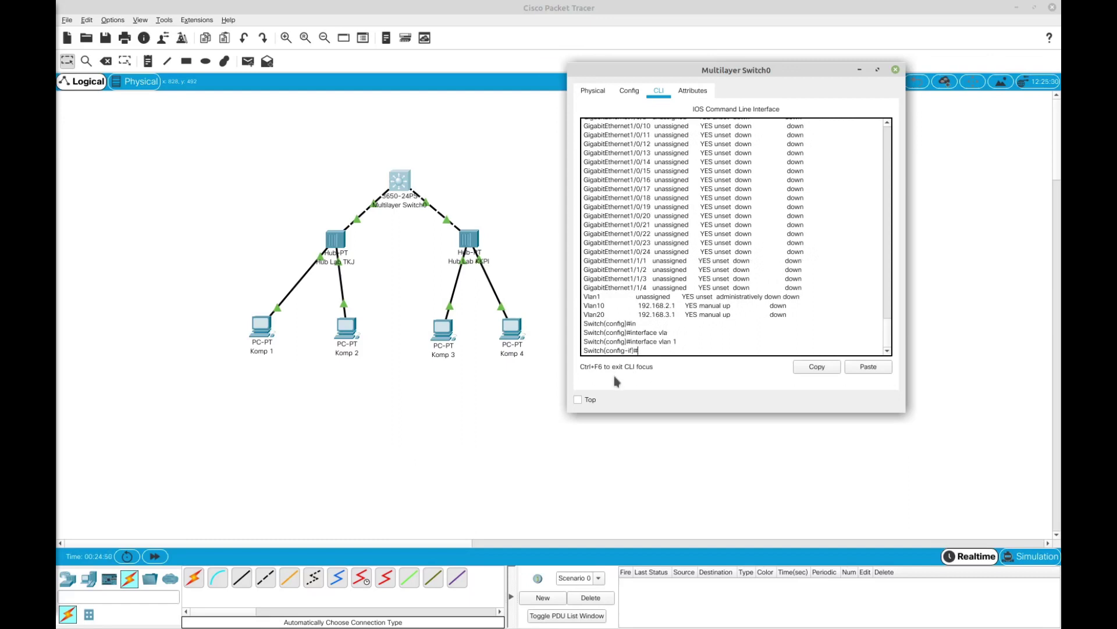
# - Assign IP address 192.168.1.1 with subnet mask 255.255.255.0 to the VLAN 1 interface
pyautogui.write('ip ad')
pyautogui.press('Tab')
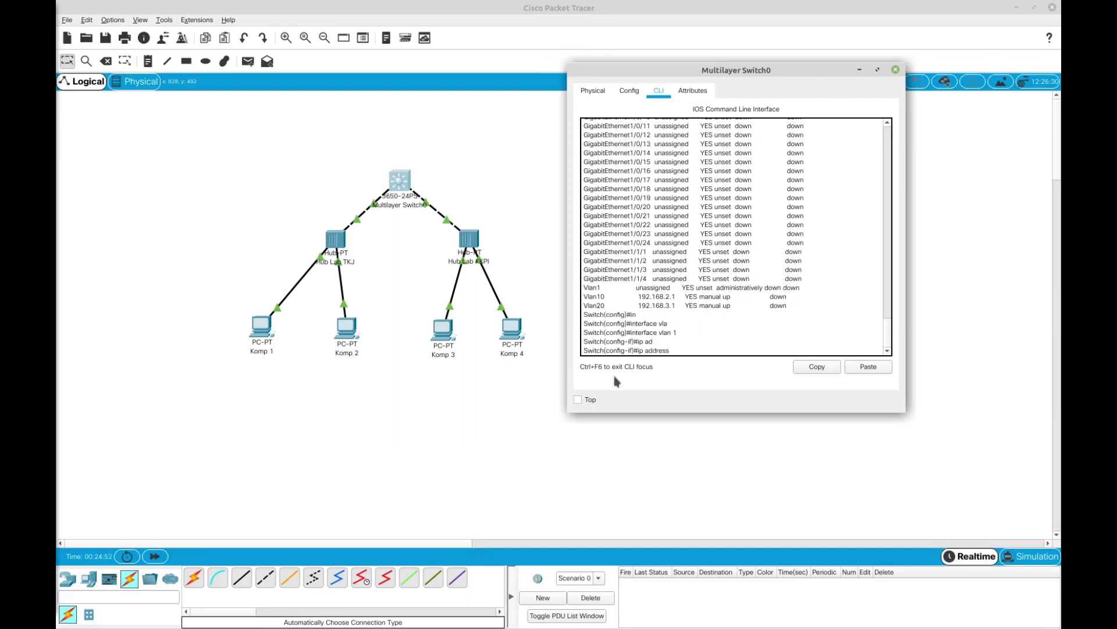
pyautogui.write('192.168.1.')
pyautogui.write('1 255.255.255.0')
pyautogui.press('Return')
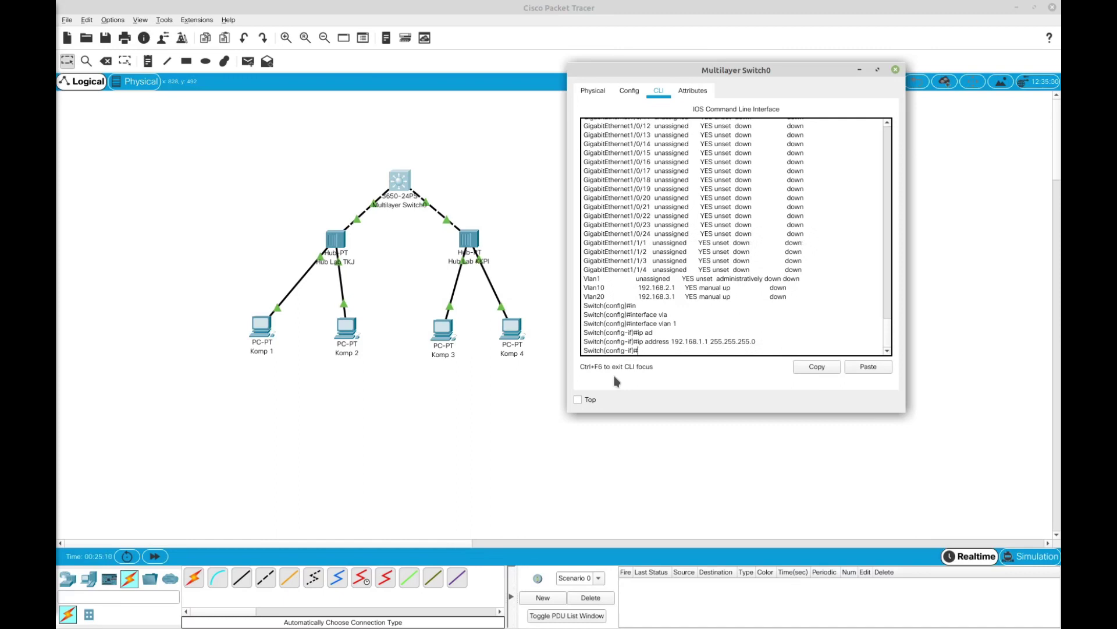
# - Enable the VLAN 1 interface with "no shutdown" and return to a clean interface configuration prompt
pyautogui.write('no sh')
pyautogui.press('Tab')
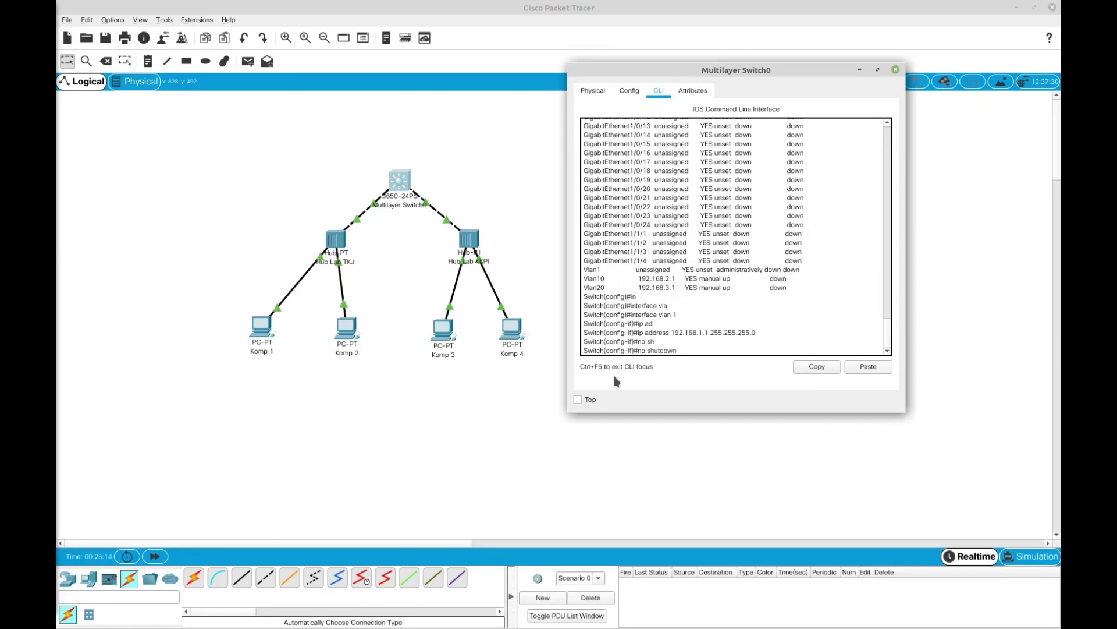
pyautogui.press('Return')
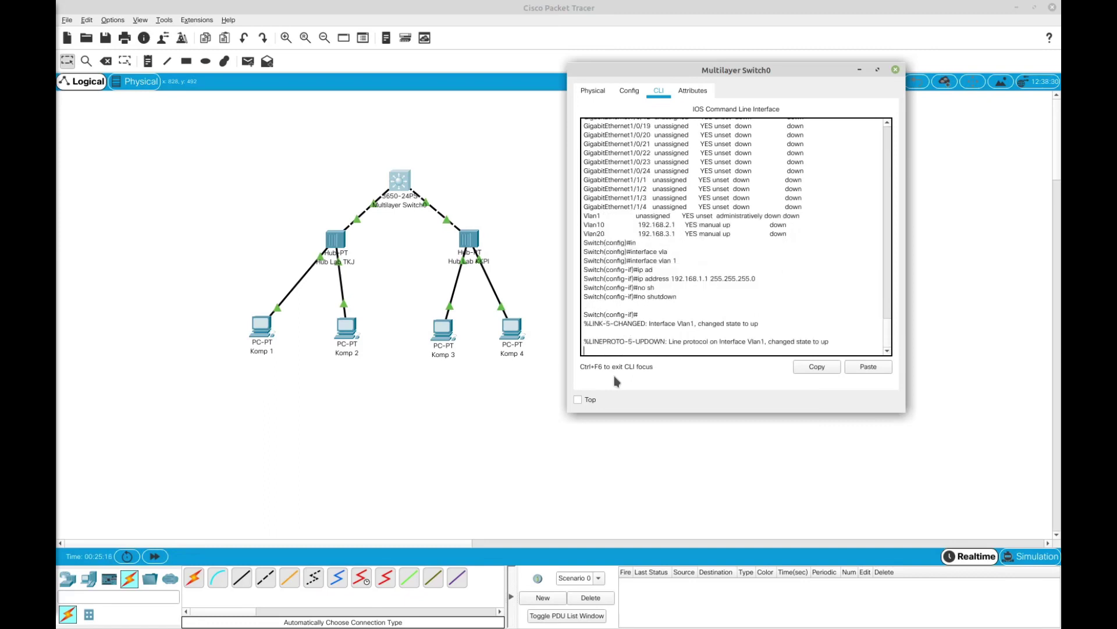
pyautogui.press('Return')
# - Rerun "do show ip inter brief" and page through to the end to check the address and status of the VLAN 1 interface
pyautogui.press('Up')
pyautogui.press('Up')
pyautogui.press('Up')
pyautogui.press('Up')
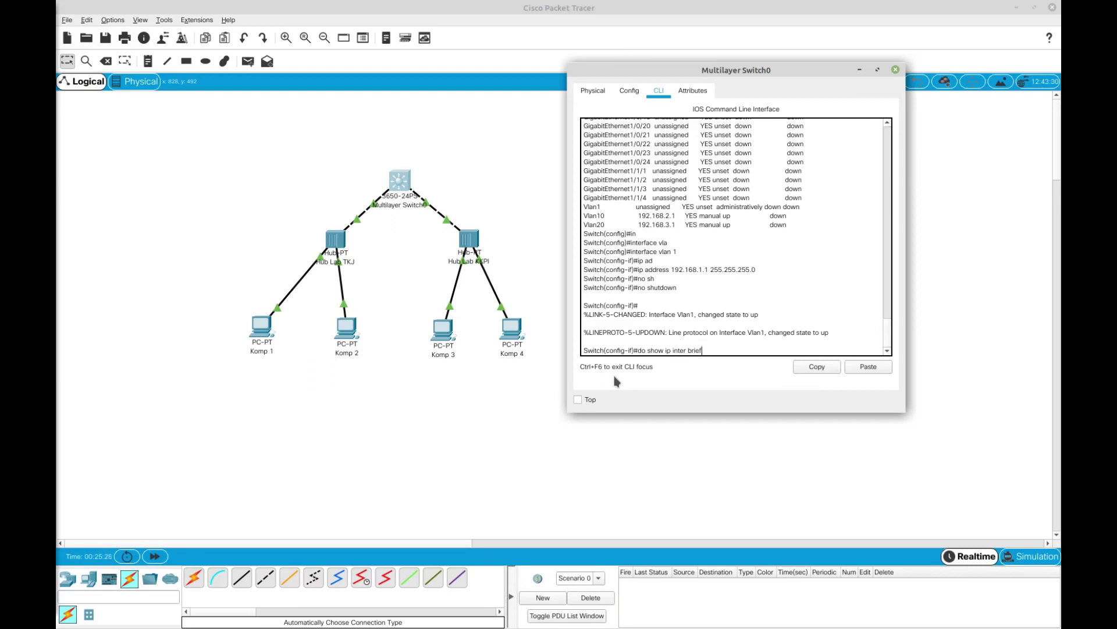
pyautogui.press('Return')
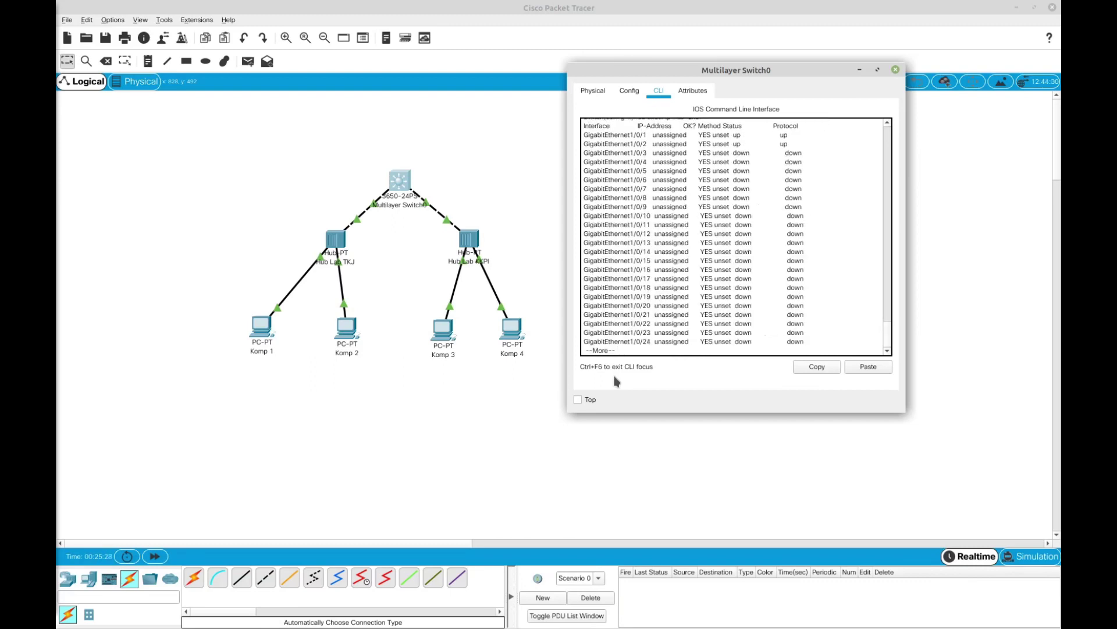
pyautogui.press('Return')
pyautogui.press('Return')
pyautogui.press('Return')
pyautogui.press('Return')
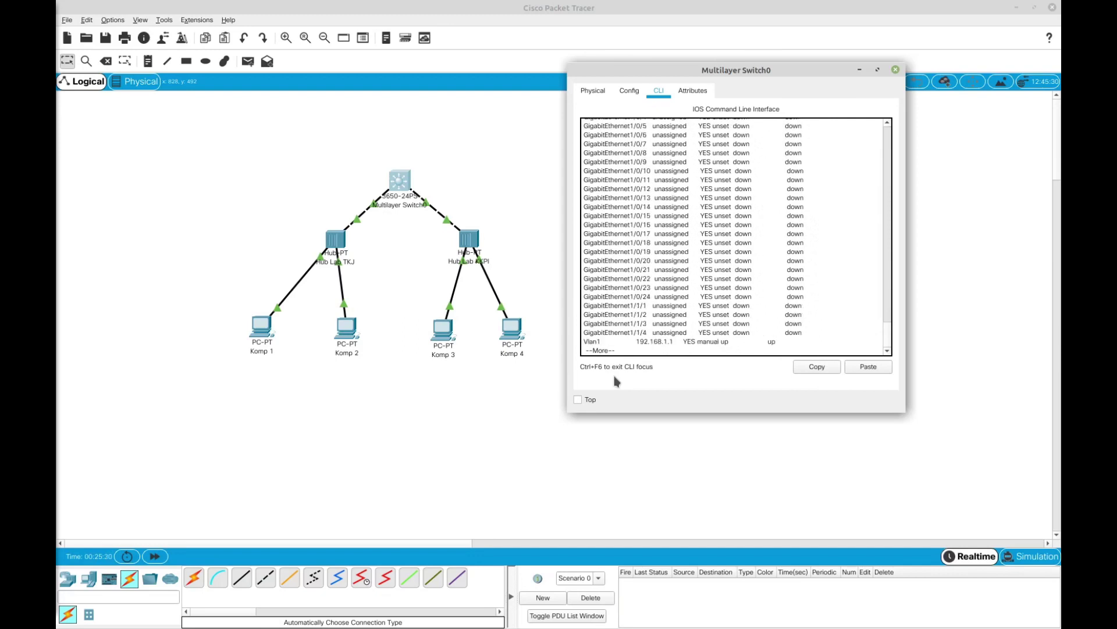
pyautogui.press('Return')
pyautogui.press('Return')
pyautogui.press('Return')
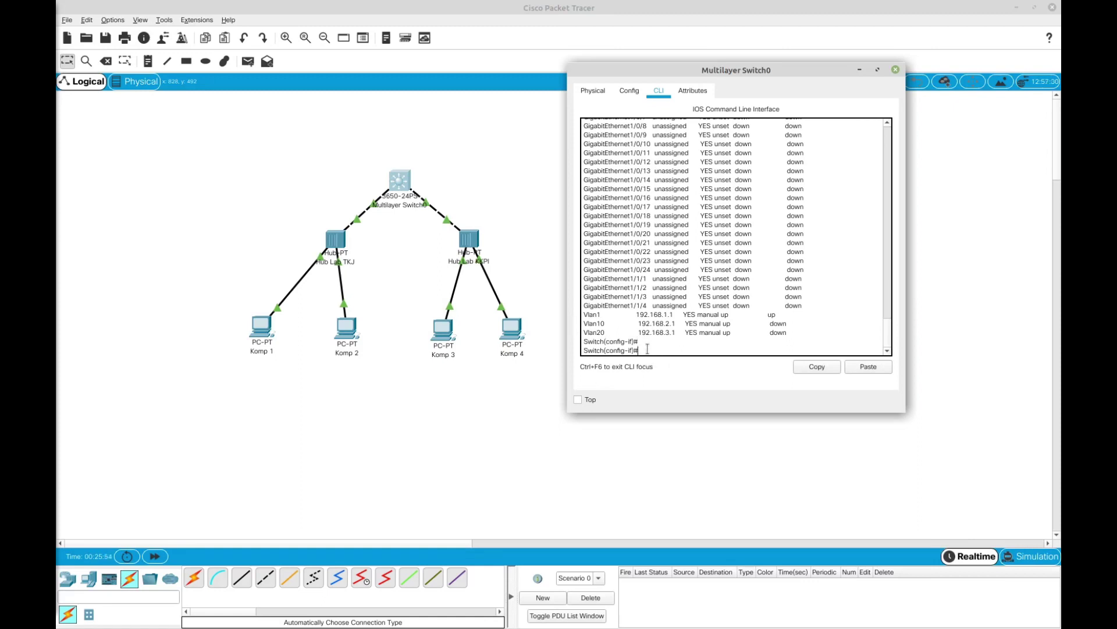
# - Review the interface summary, comparing the GigabitEthernet port statuses with the VLAN interface entries
pyautogui.scroll(5, 783, 289)
pyautogui.scroll(-5, 783, 289)
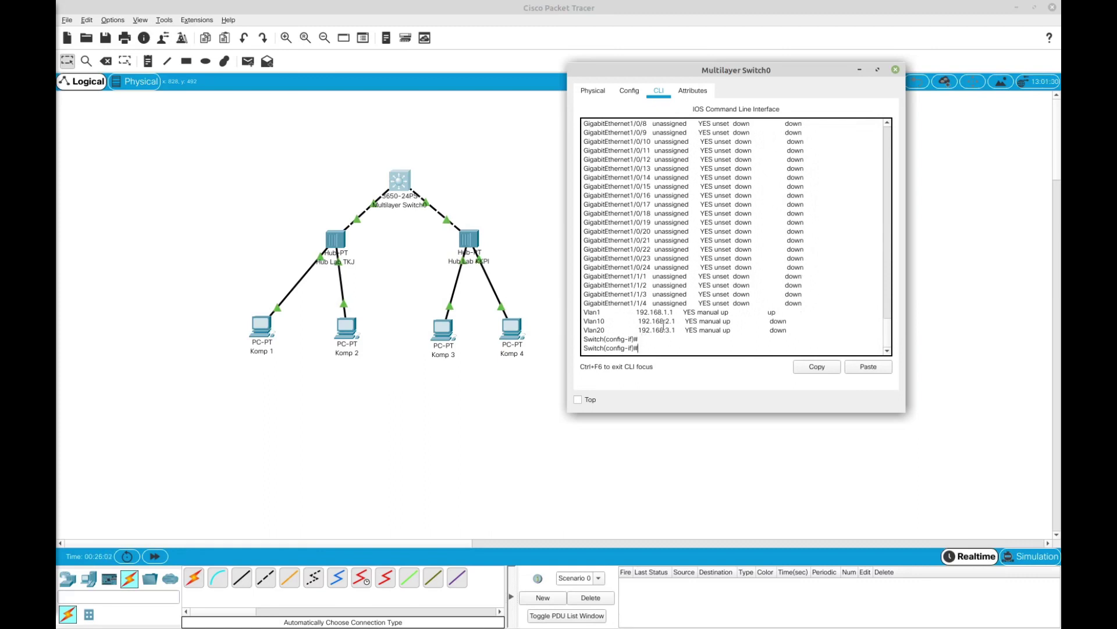
pyautogui.scroll(8, 664, 324)
pyautogui.scroll(-4, 664, 324)
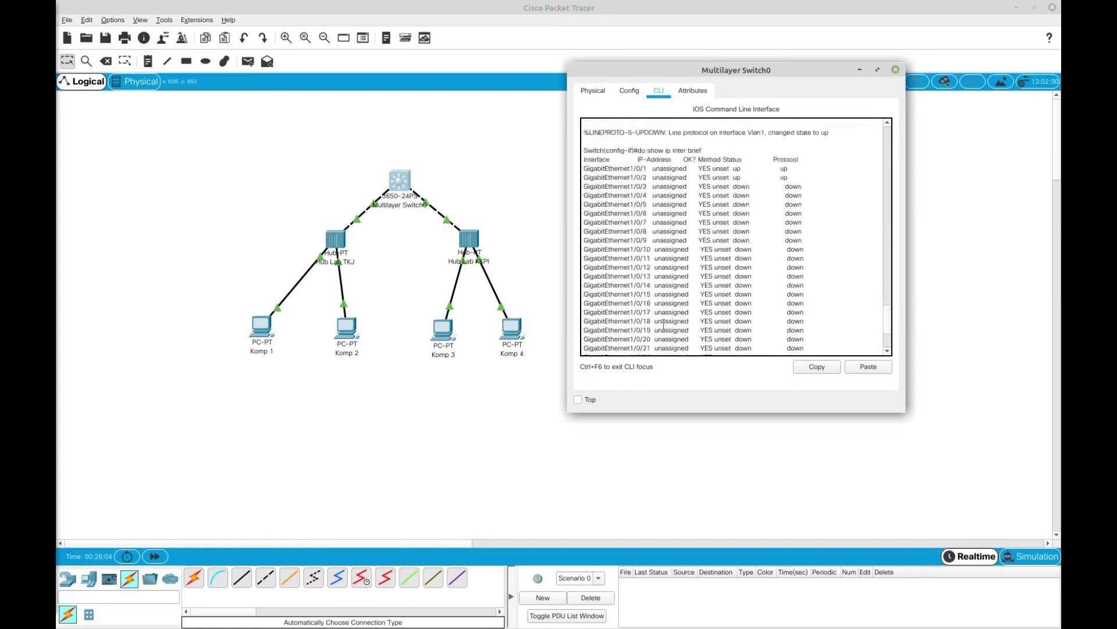
pyautogui.scroll(2, 664, 324)
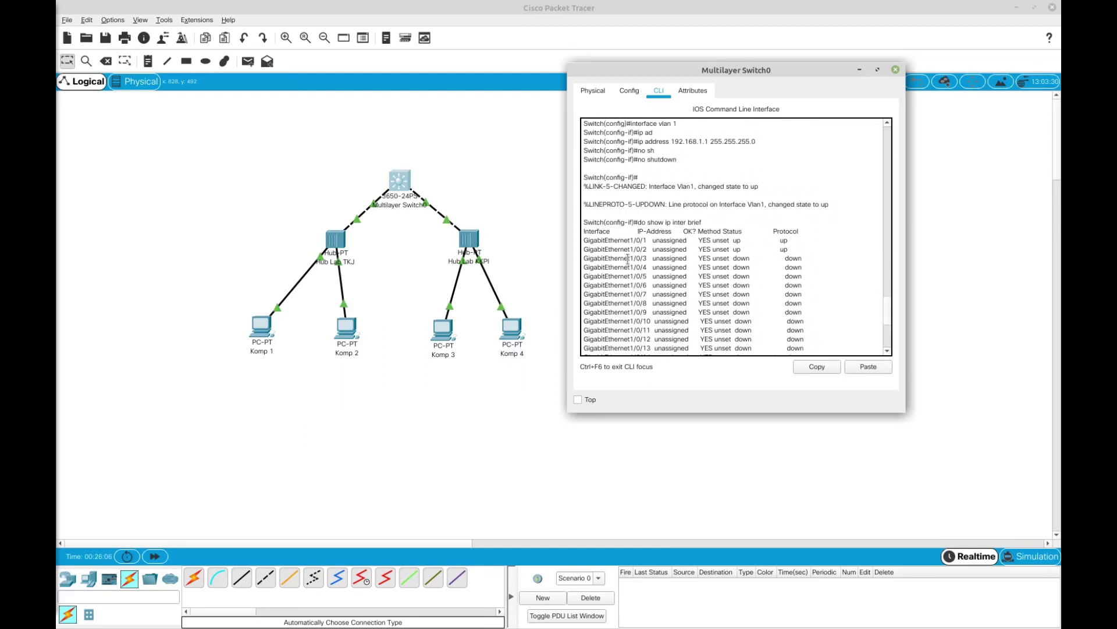
pyautogui.scroll(-3, 628, 258)
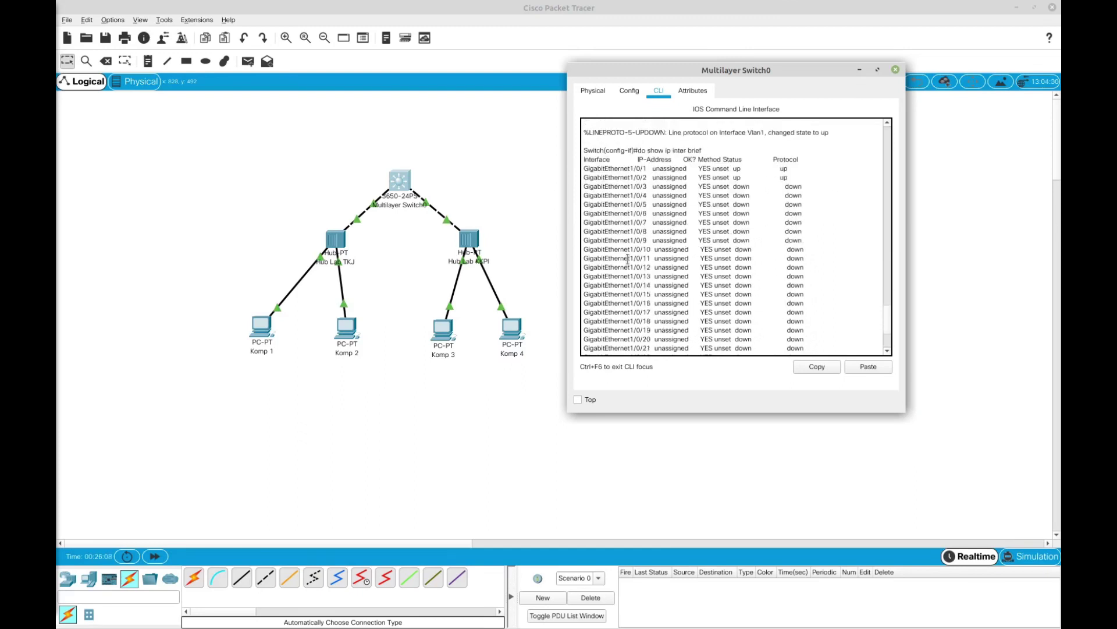
pyautogui.scroll(-1, 628, 259)
pyautogui.scroll(3, 628, 259)
pyautogui.scroll(-3, 628, 259)
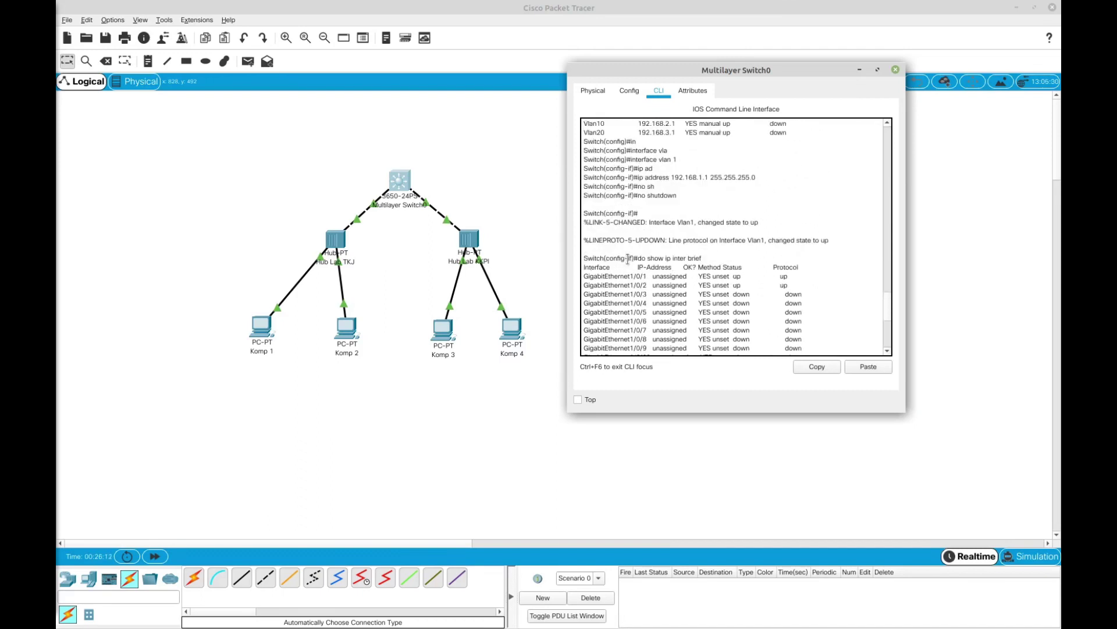
pyautogui.press('Return')
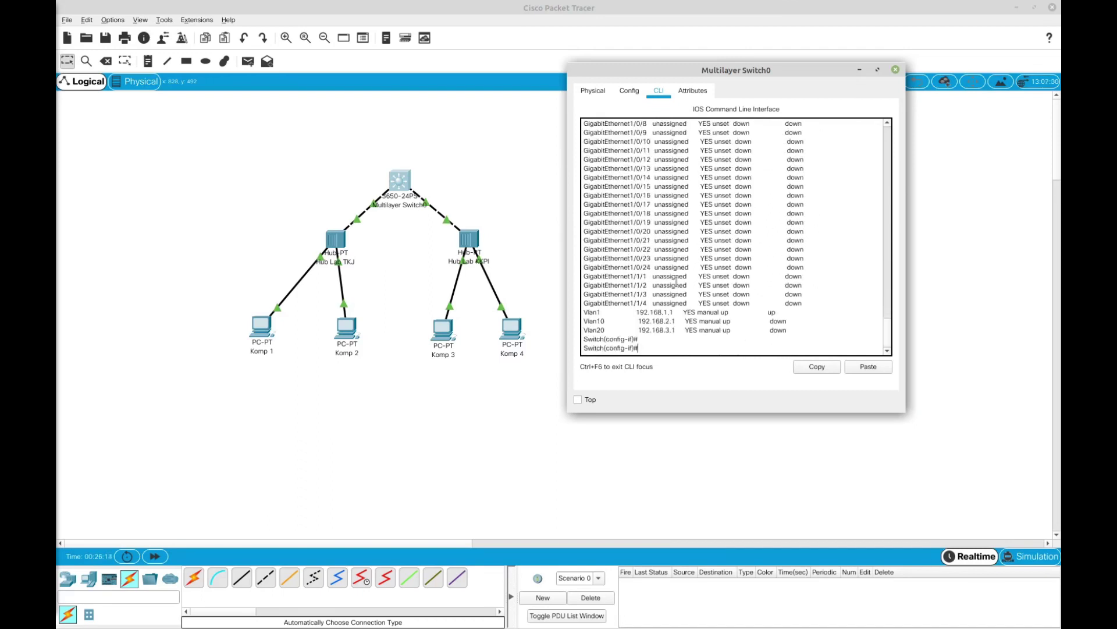
pyautogui.scroll(7, 676, 281)
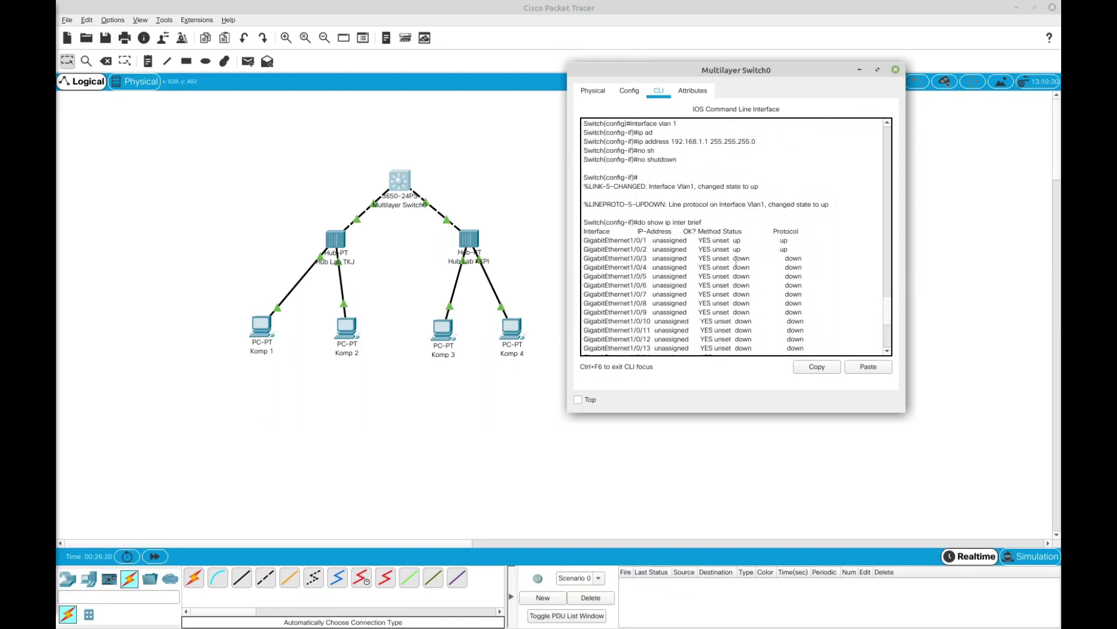
pyautogui.scroll(-7, 655, 291)
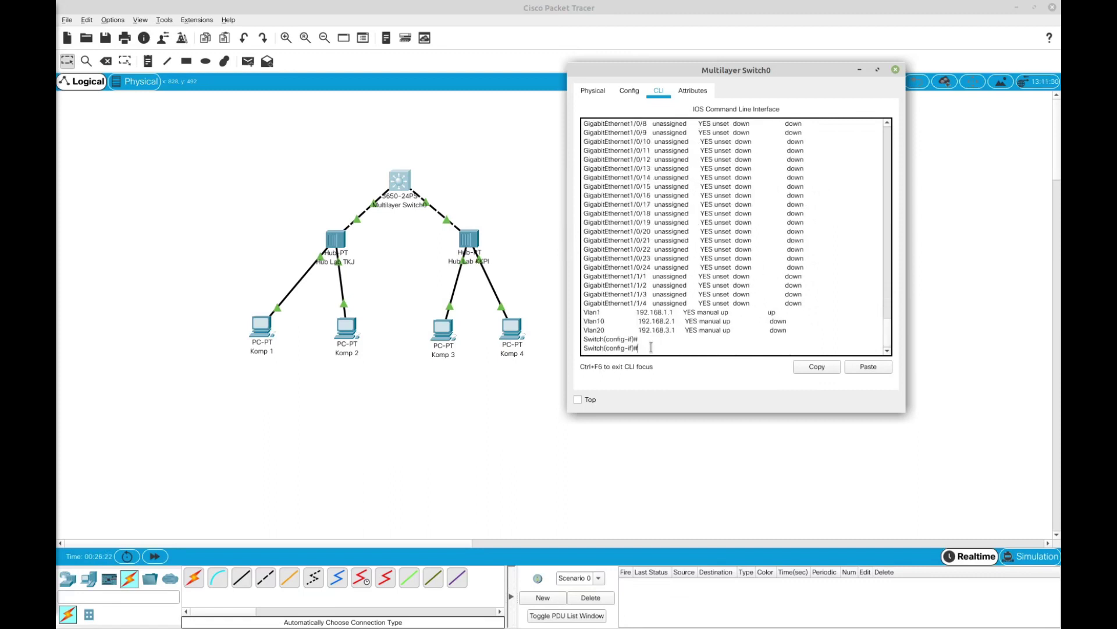
# - Exit the VLAN 1 interface and enter configuration mode for interface GigabitEthernet 1/0/1
pyautogui.write('exit')
pyautogui.press('Return')
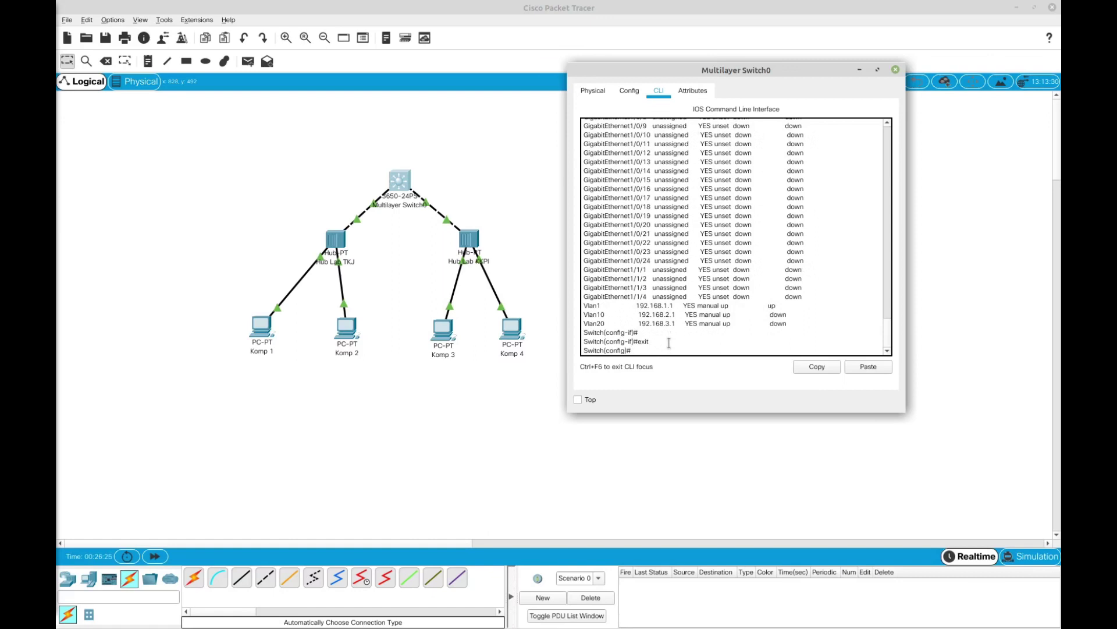
pyautogui.write('in')
pyautogui.press('Tab')
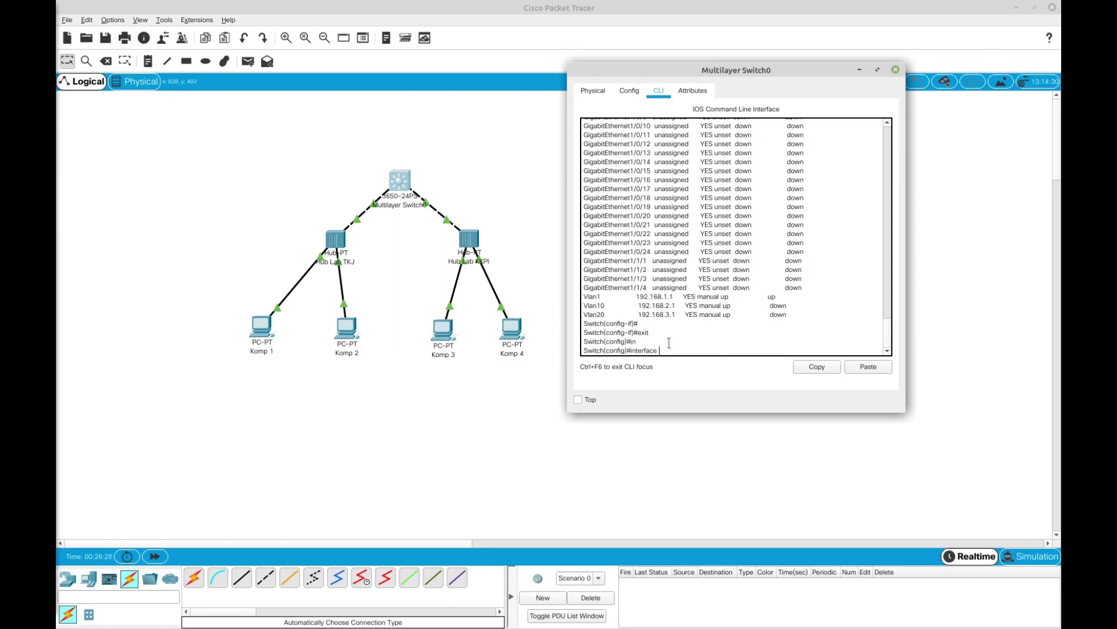
pyautogui.write('G')
pyautogui.press('Tab')
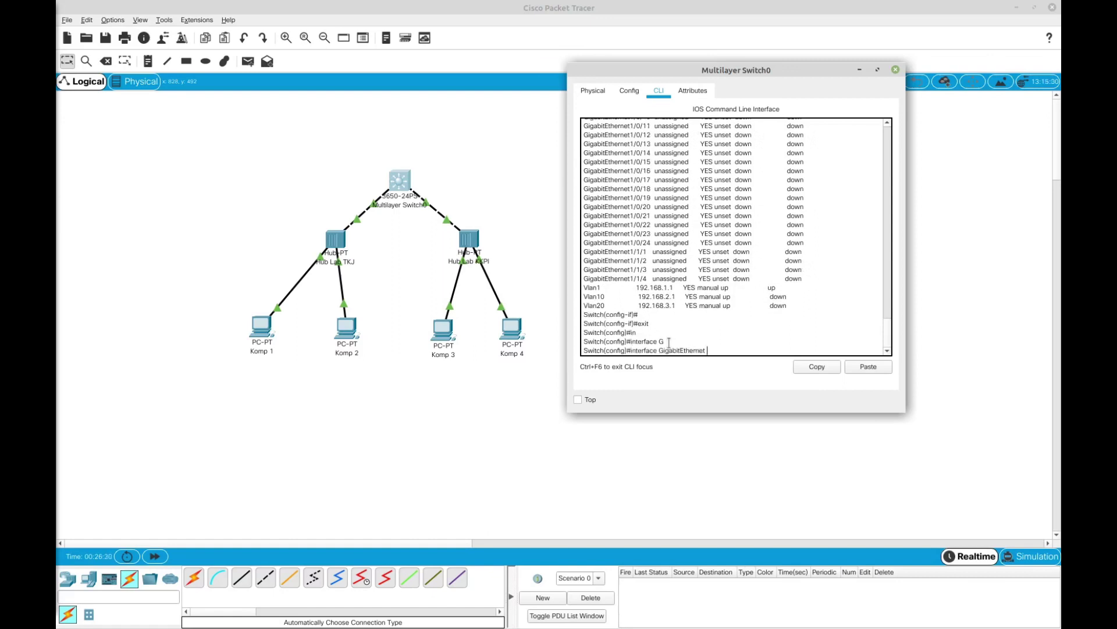
pyautogui.write('0')
pyautogui.scroll(5, 669, 342)
pyautogui.scroll(-5, 720, 234)
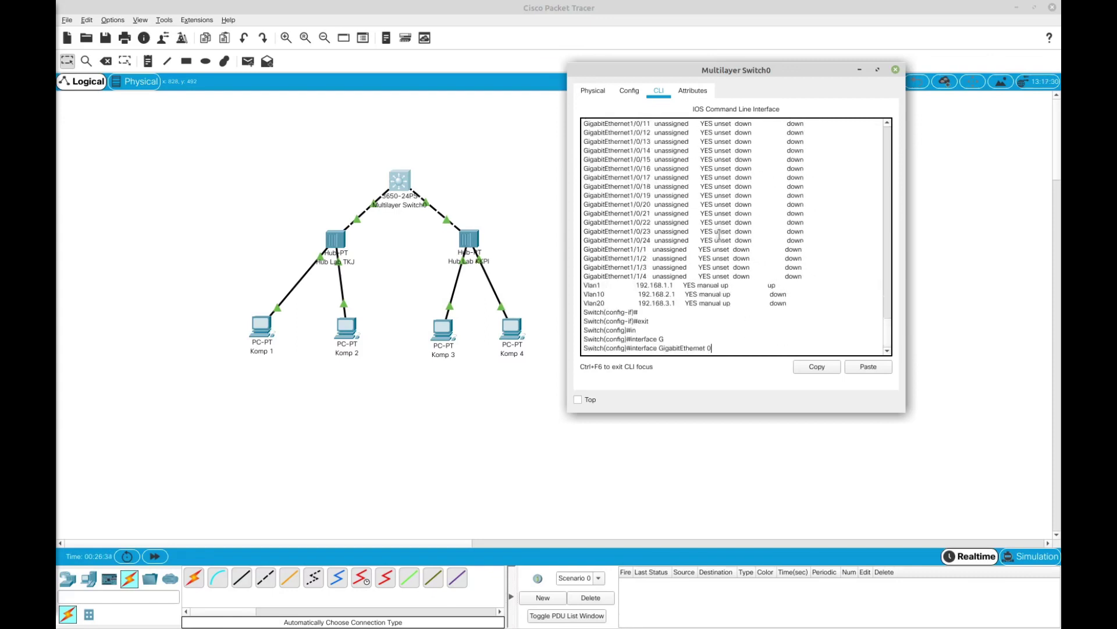
pyautogui.press('BackSpace')
pyautogui.write('1/')
pyautogui.scroll(4, 729, 235)
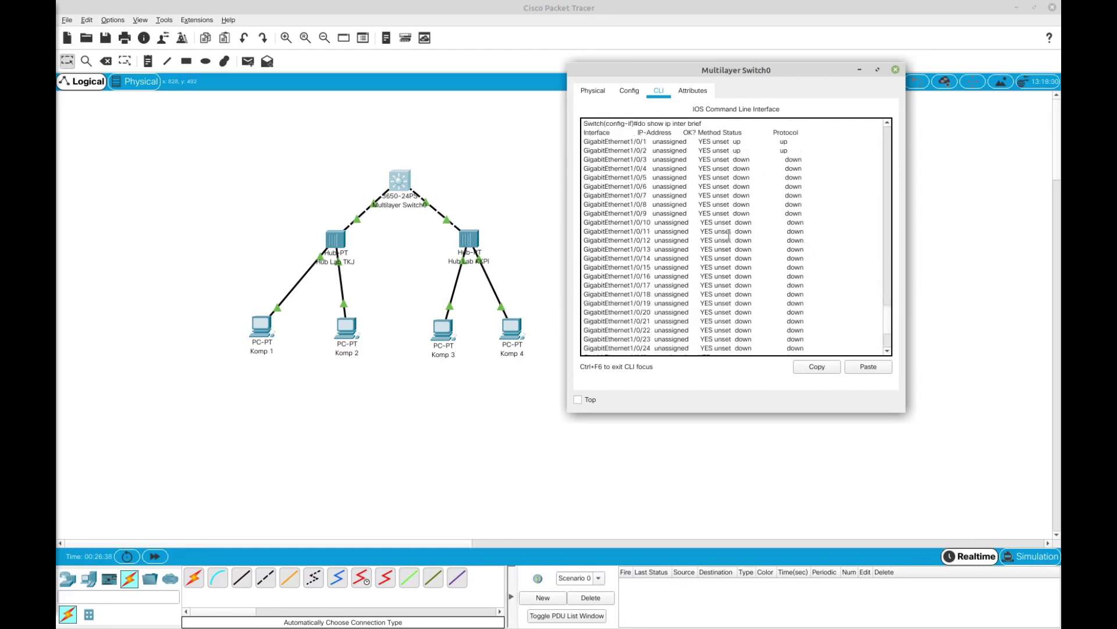
pyautogui.scroll(-4, 731, 235)
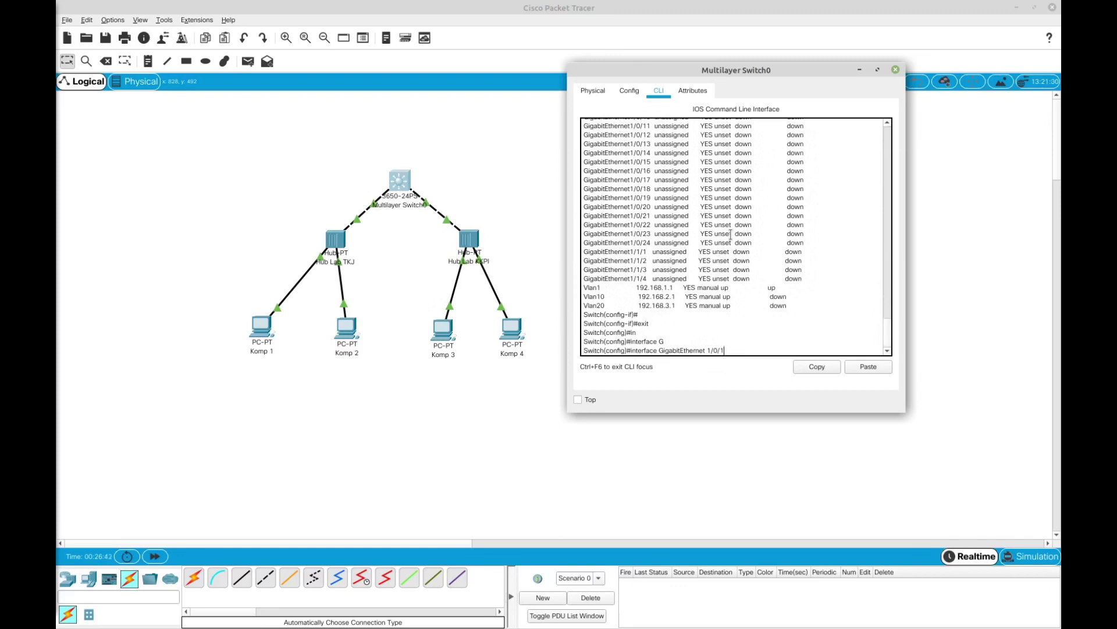
pyautogui.press('Return')
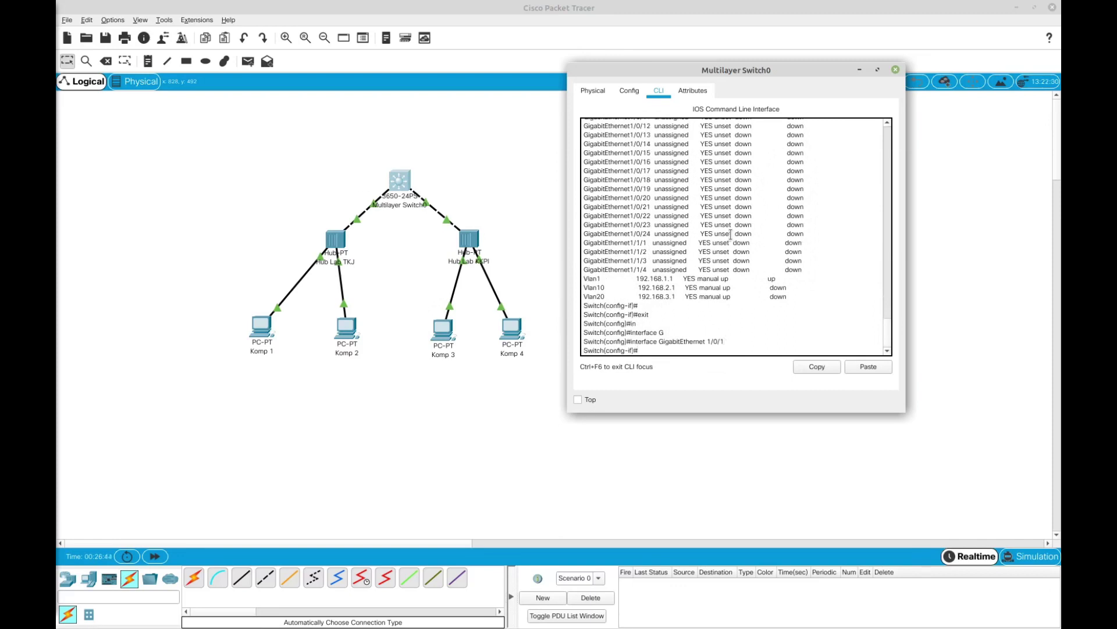
# - Assign port GigabitEthernet 1/0/1 to VLAN 10 with "switchport access vlan 10"
pyautogui.scroll(8, 757, 259)
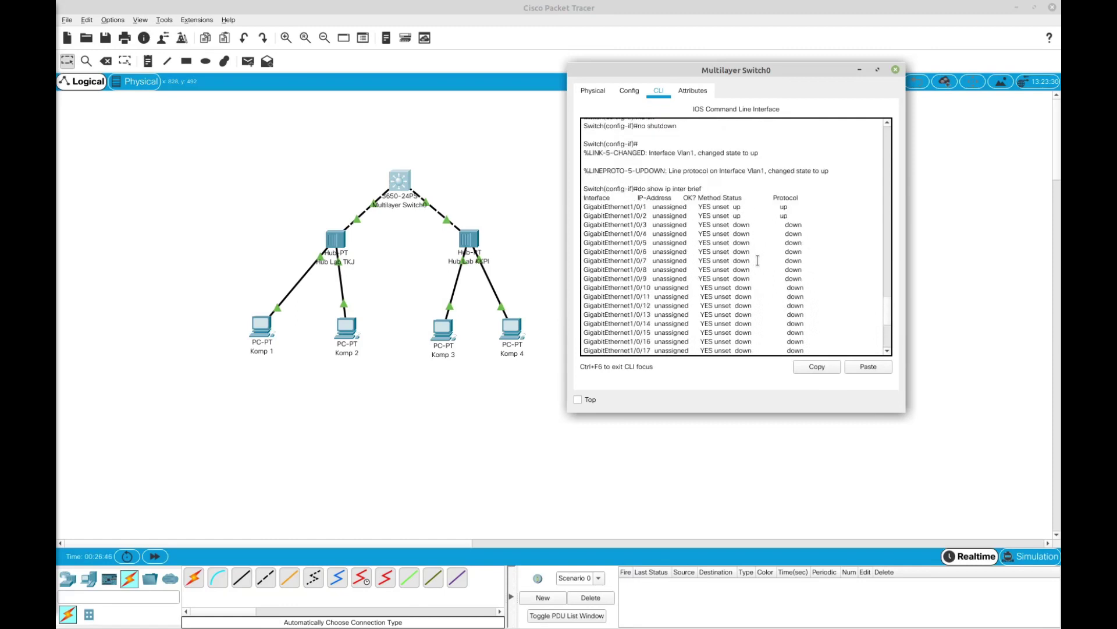
pyautogui.scroll(-8, 757, 259)
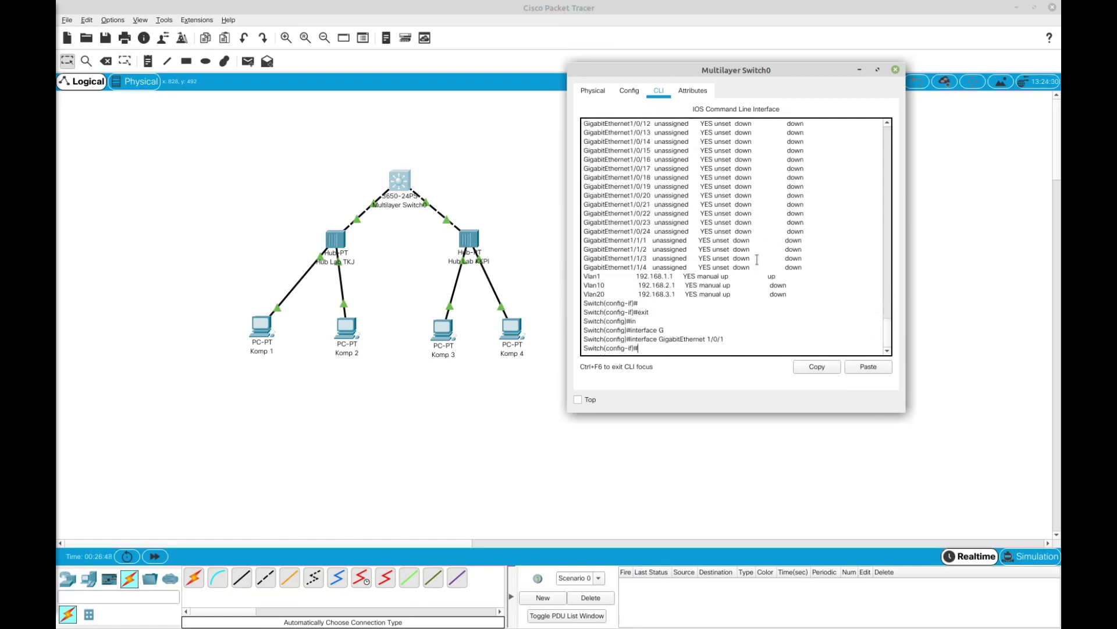
pyautogui.write('swi')
pyautogui.press('Tab')
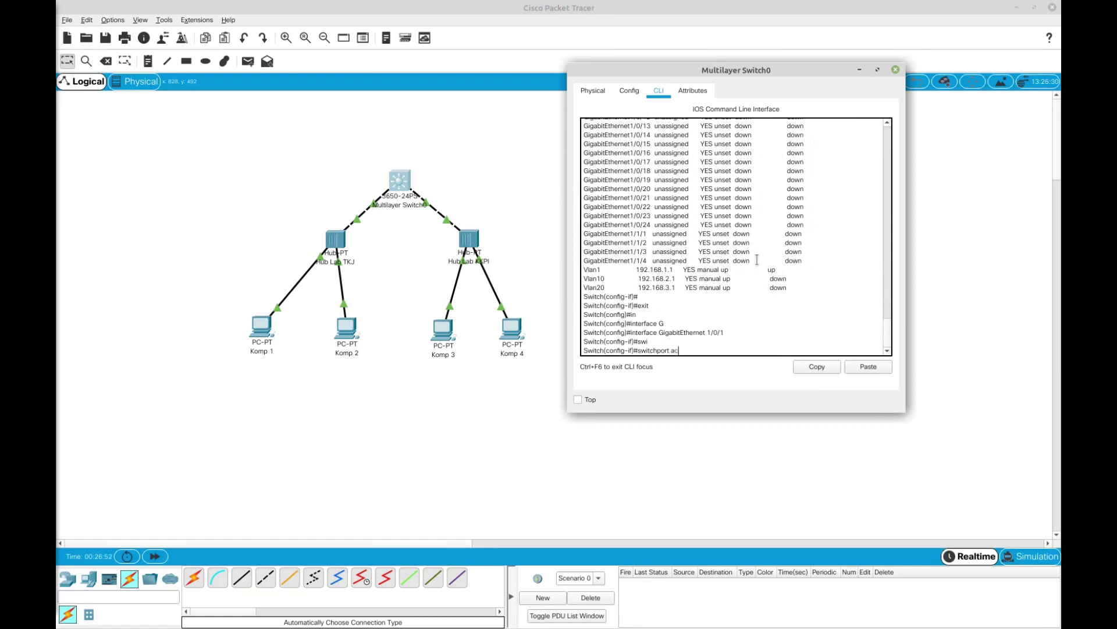
pyautogui.write('access vl')
pyautogui.press('Tab')
pyautogui.write('v')
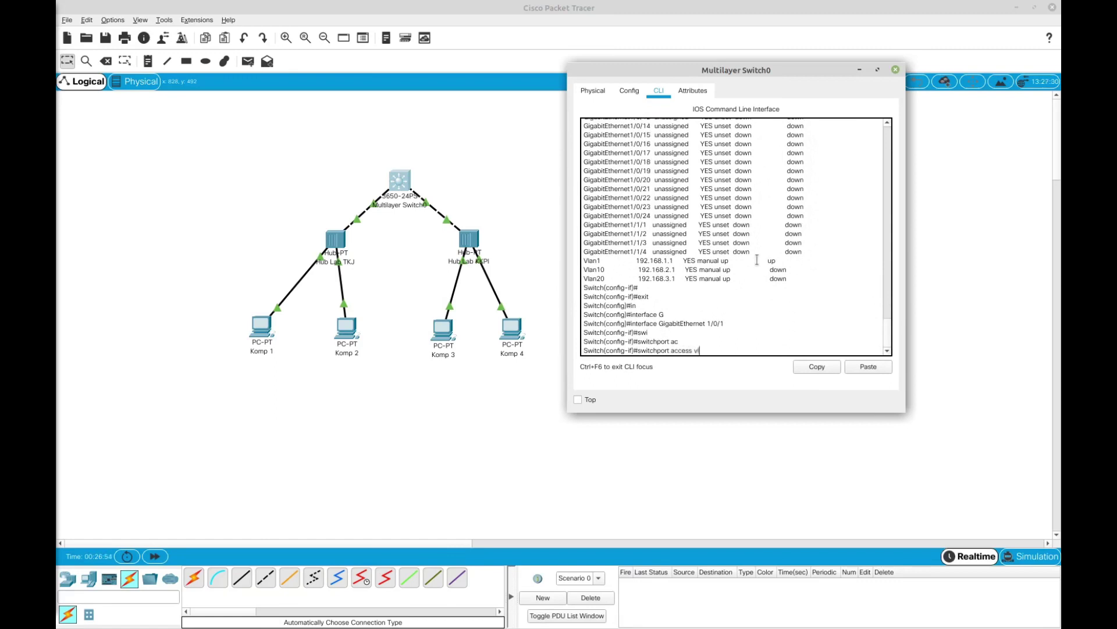
pyautogui.write('l')
pyautogui.press('Tab')
pyautogui.write('1')
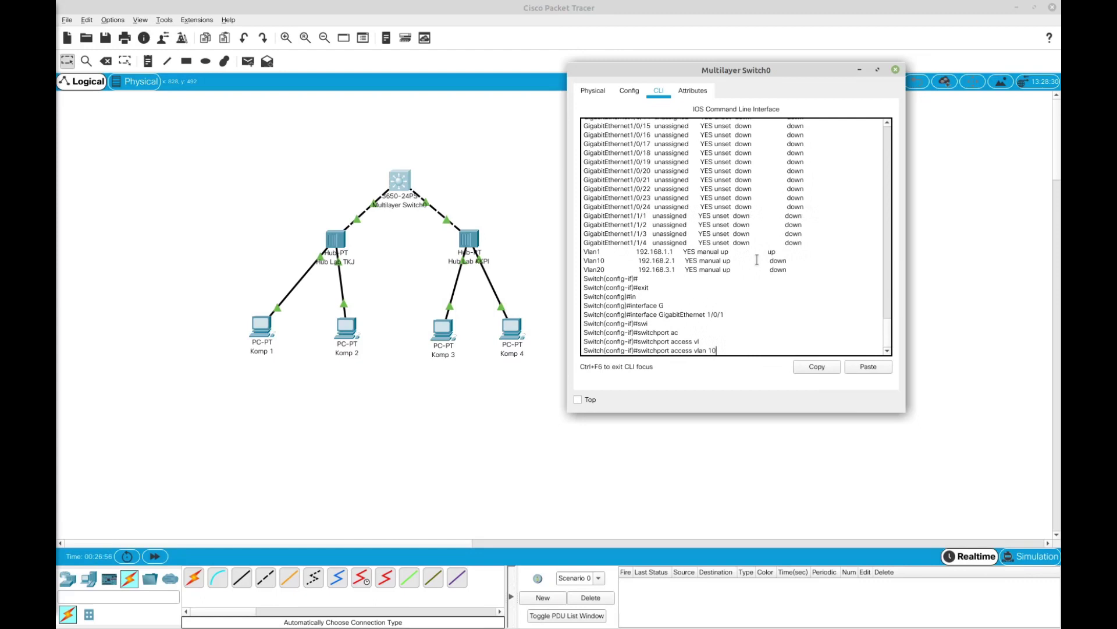
pyautogui.write('0')
pyautogui.press('Return')
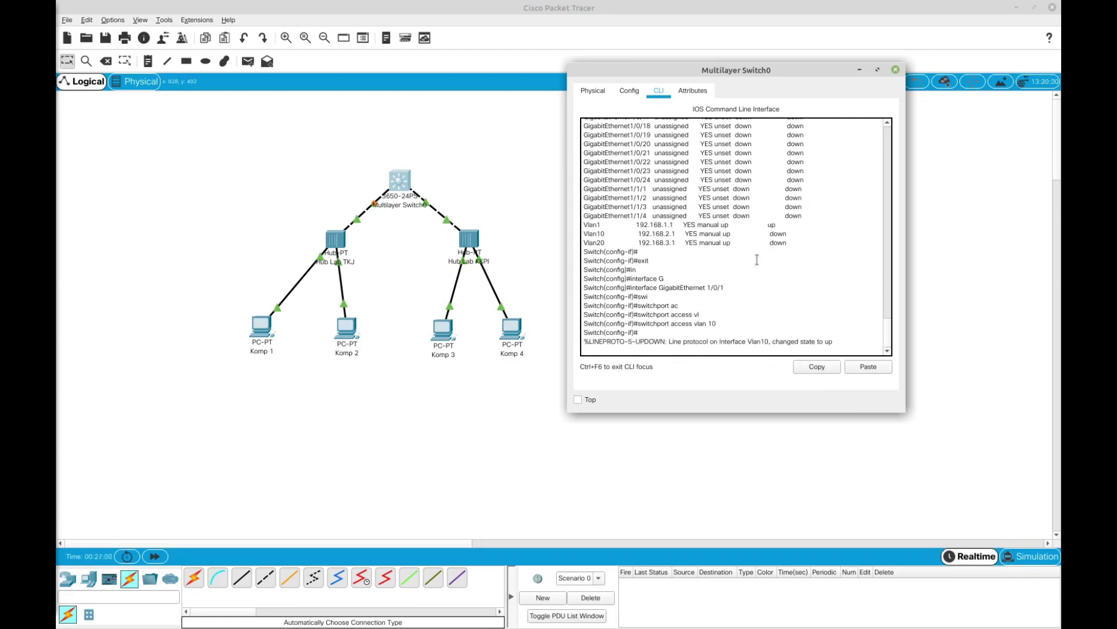
pyautogui.press('Return')
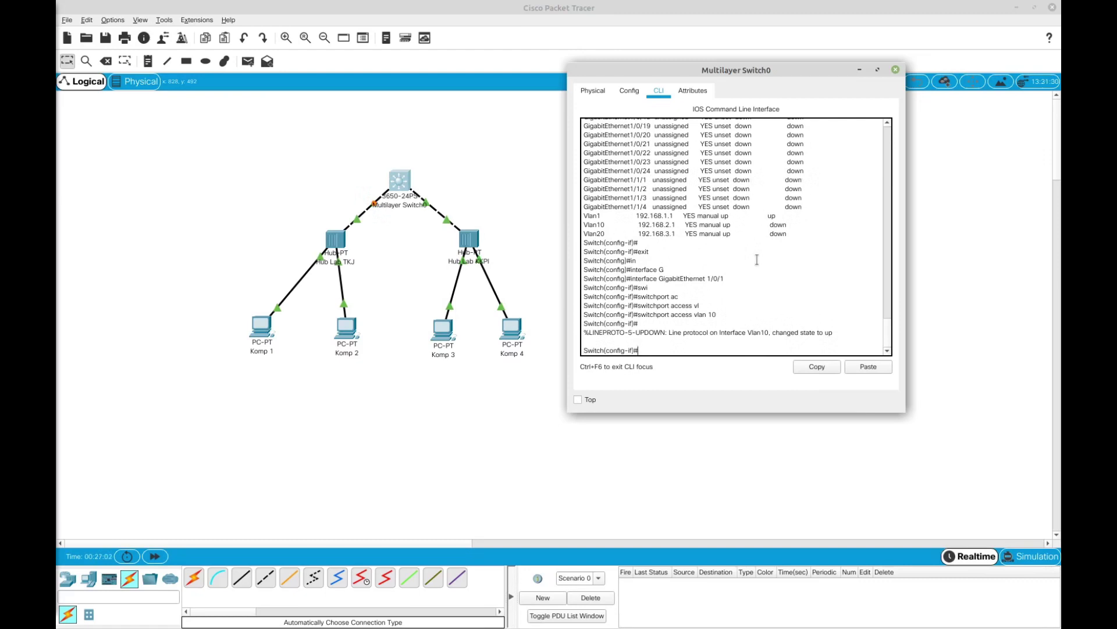
# - Set port GigabitEthernet 1/0/1 to access mode with "switchport mode access" and exit the interface
pyautogui.write('swi')
pyautogui.press('Tab')
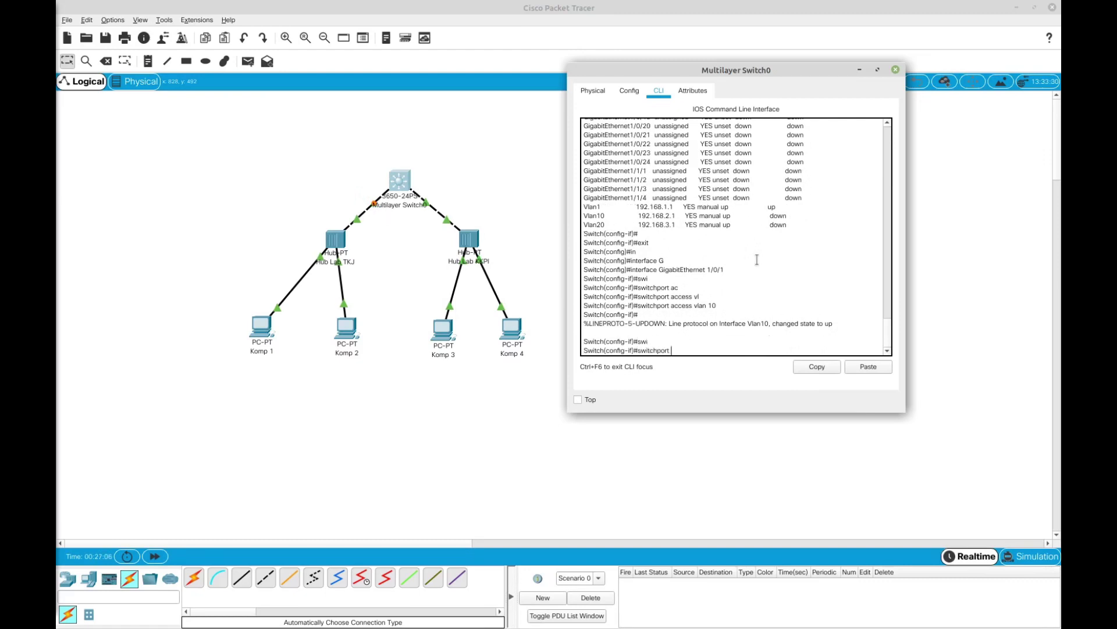
pyautogui.write('mo')
pyautogui.press('Tab')
pyautogui.write('ac')
pyautogui.press('Tab')
pyautogui.press('Return')
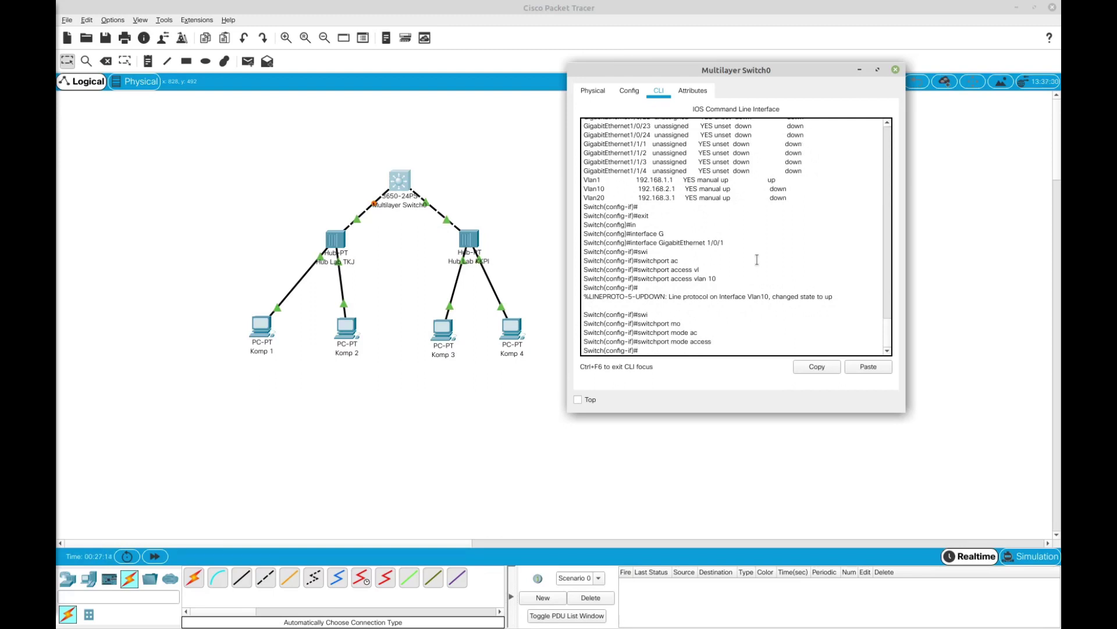
pyautogui.write('exit')
pyautogui.press('Return')
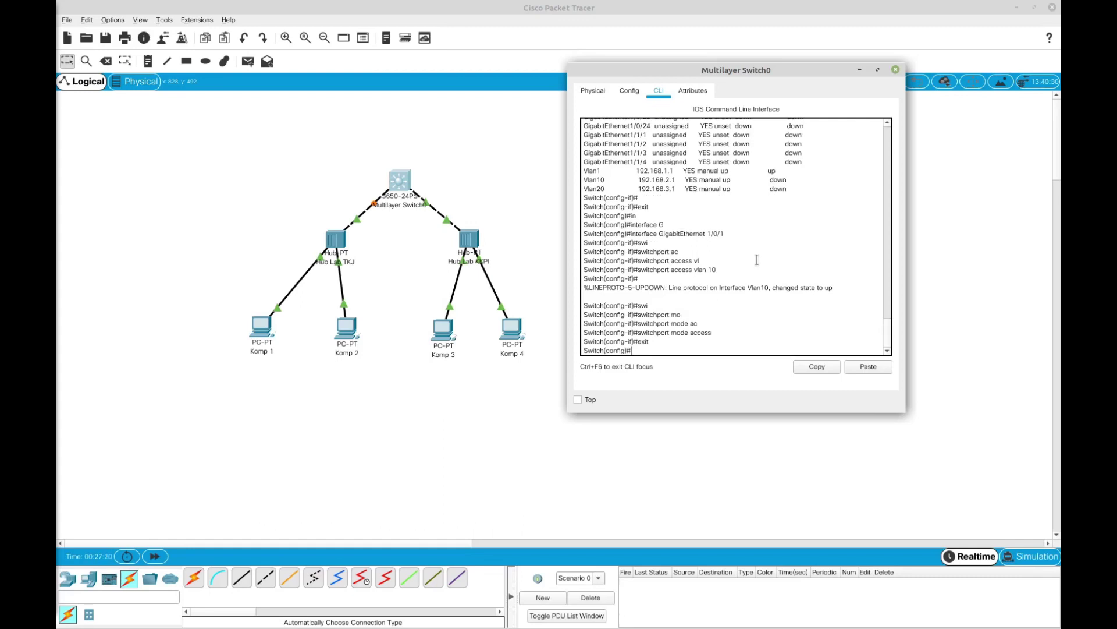
# - Enter configuration mode for interface GigabitEthernet 1/0/2
pyautogui.write('int')
pyautogui.press('Tab')
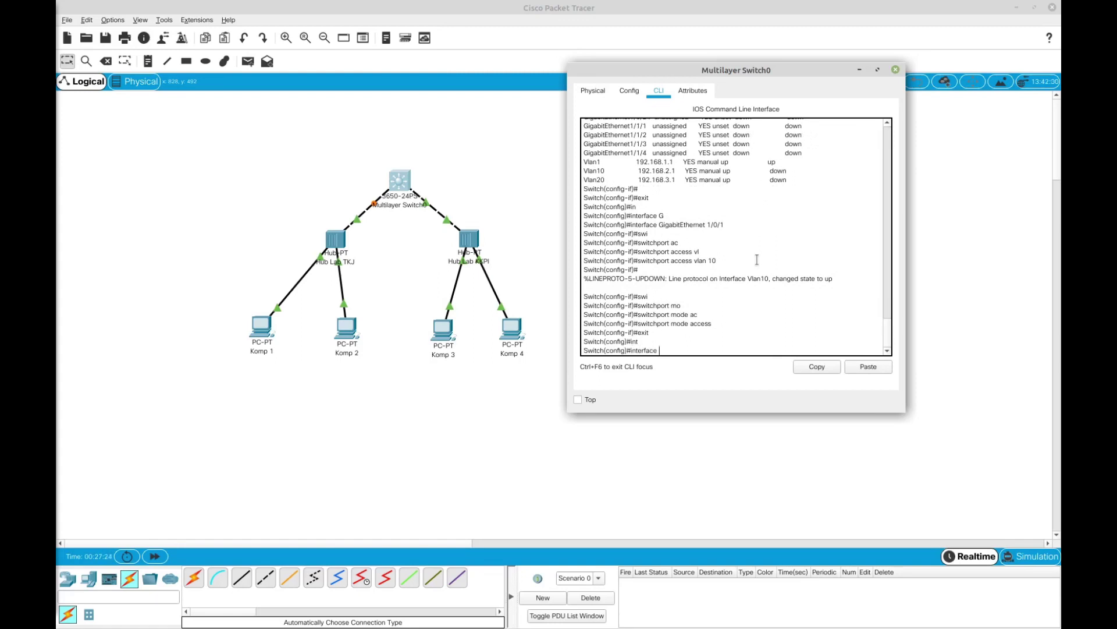
pyautogui.write('g')
pyautogui.press('Tab')
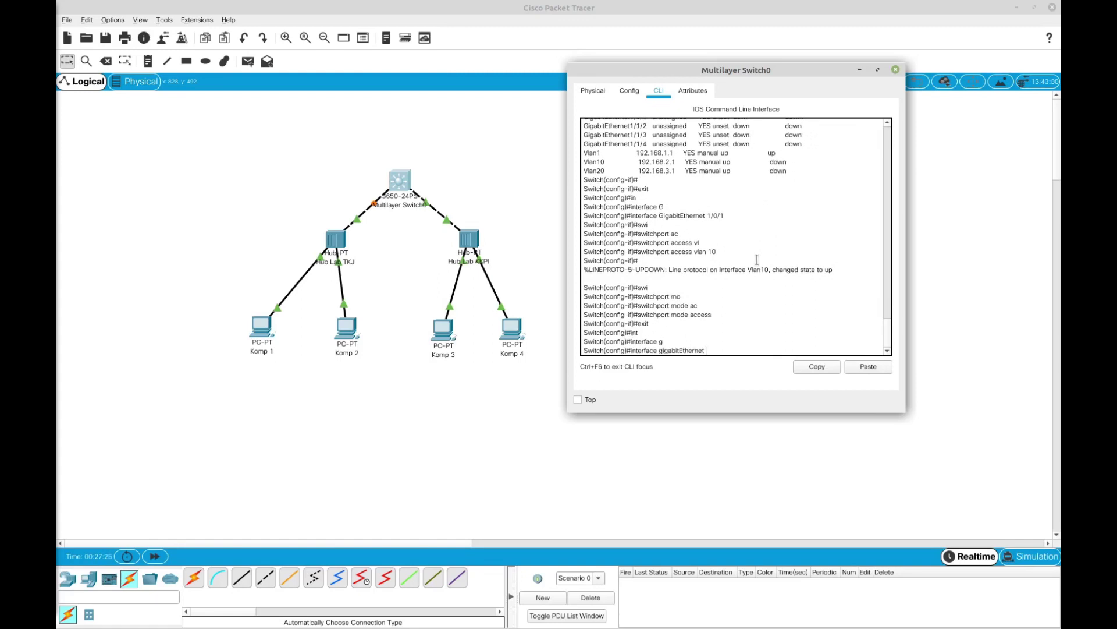
pyautogui.scroll(10, 757, 259)
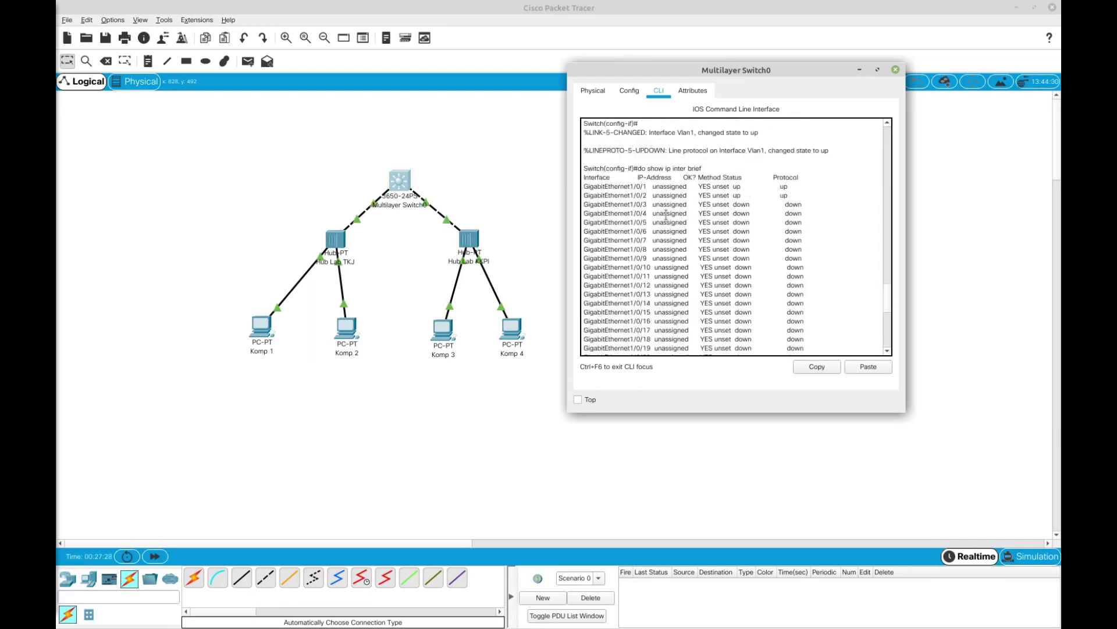
pyautogui.scroll(-10, 643, 196)
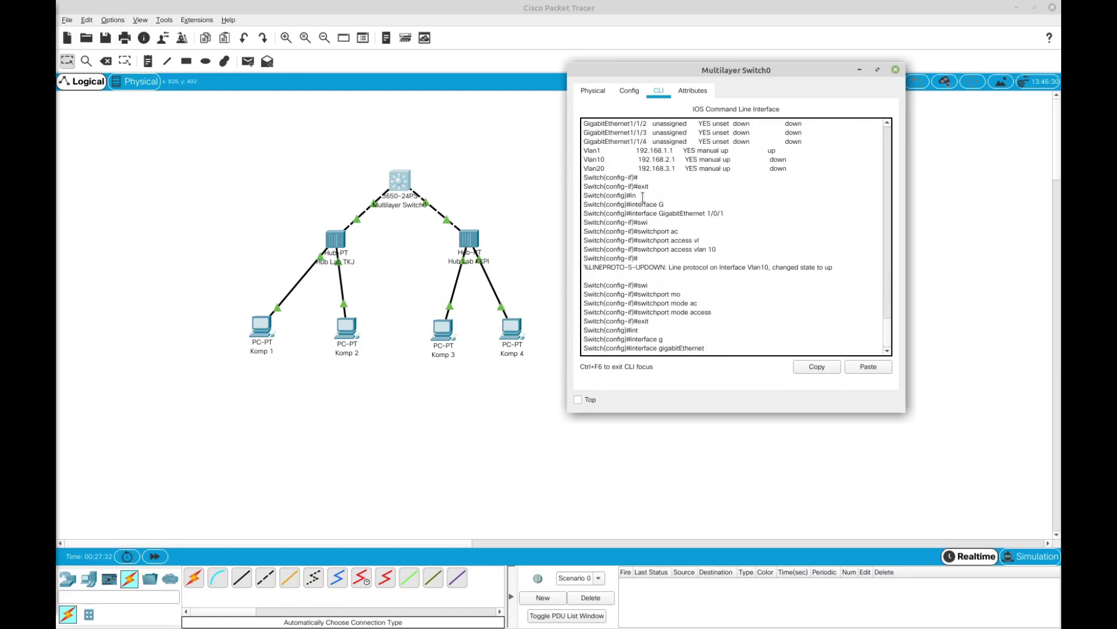
pyautogui.press('Up')
pyautogui.press('Up')
pyautogui.press('Up')
pyautogui.press('Up')
pyautogui.press('BackSpace')
pyautogui.write('2')
pyautogui.press('Return')
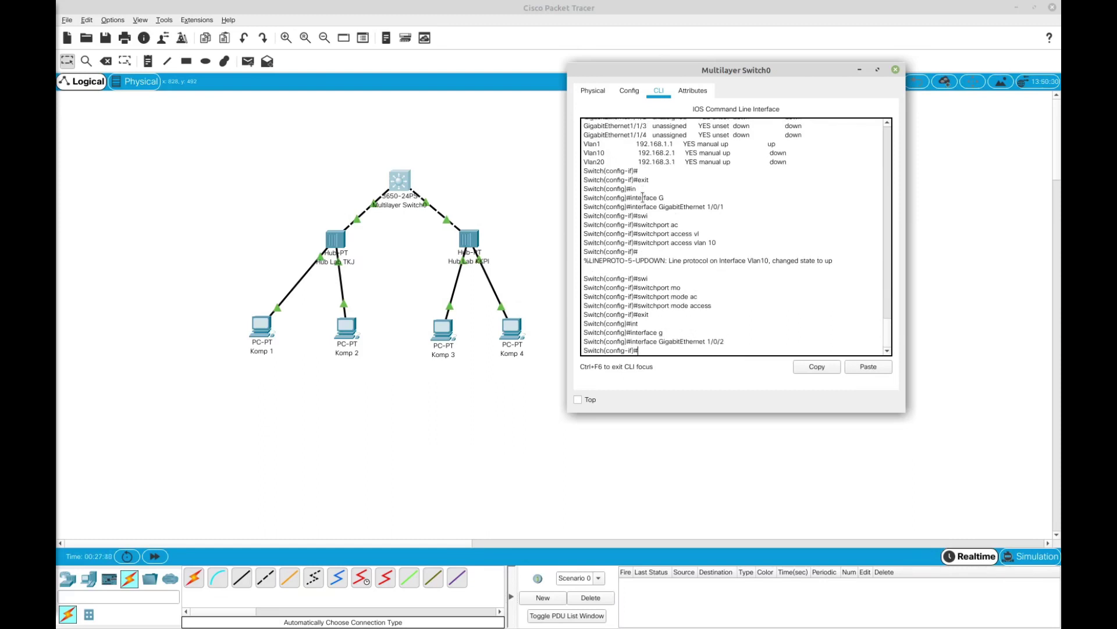
# - Assign port GigabitEthernet 1/0/2 to VLAN 20 with "switchport access vlan 20"
pyautogui.write('swi')
pyautogui.press('Tab')
pyautogui.write('ac')
pyautogui.press('Tab')
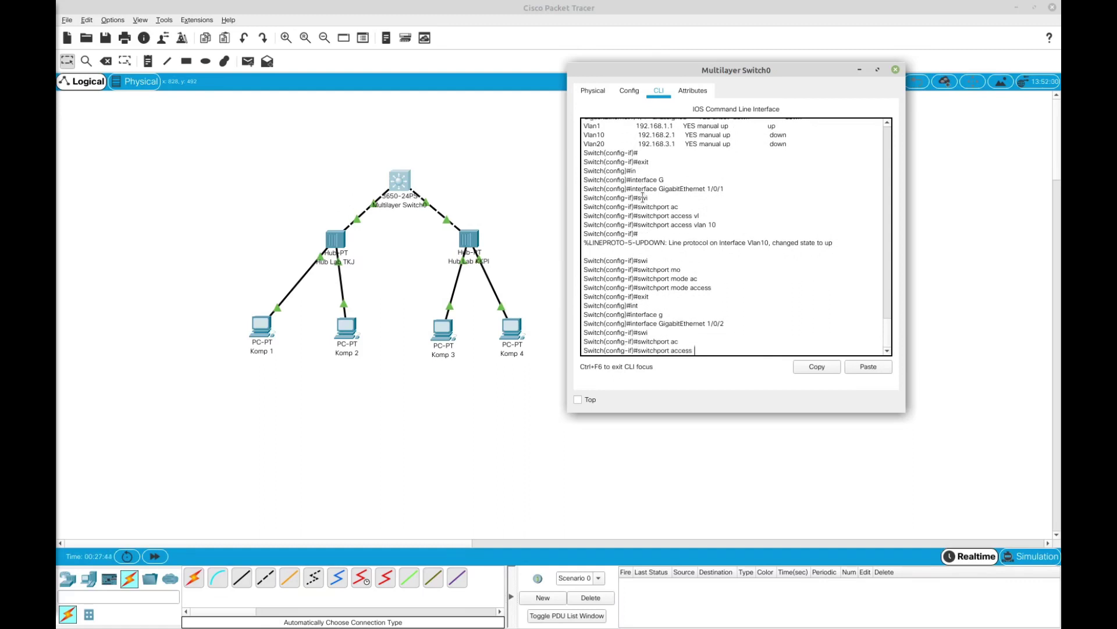
pyautogui.write('vla')
pyautogui.press('Tab')
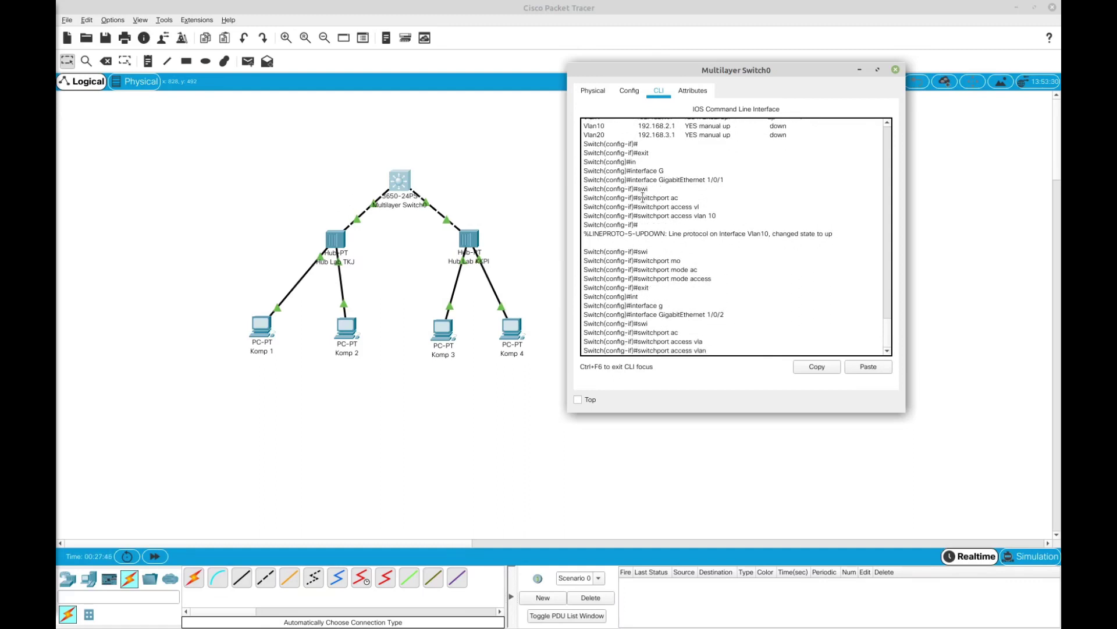
pyautogui.write('20')
pyautogui.press('Return')
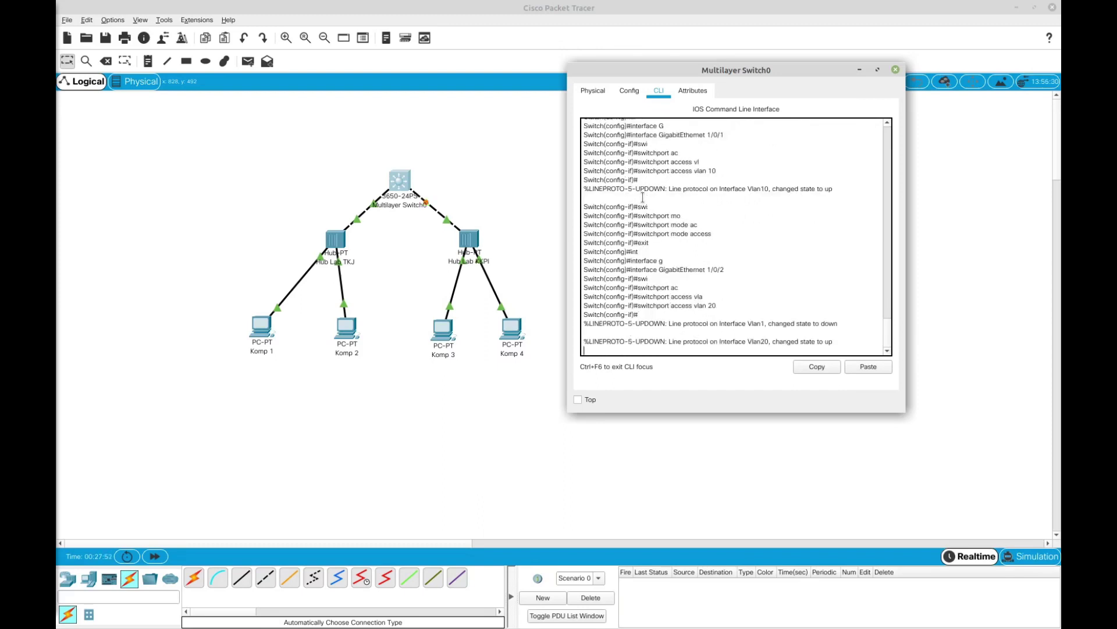
pyautogui.press('Return')
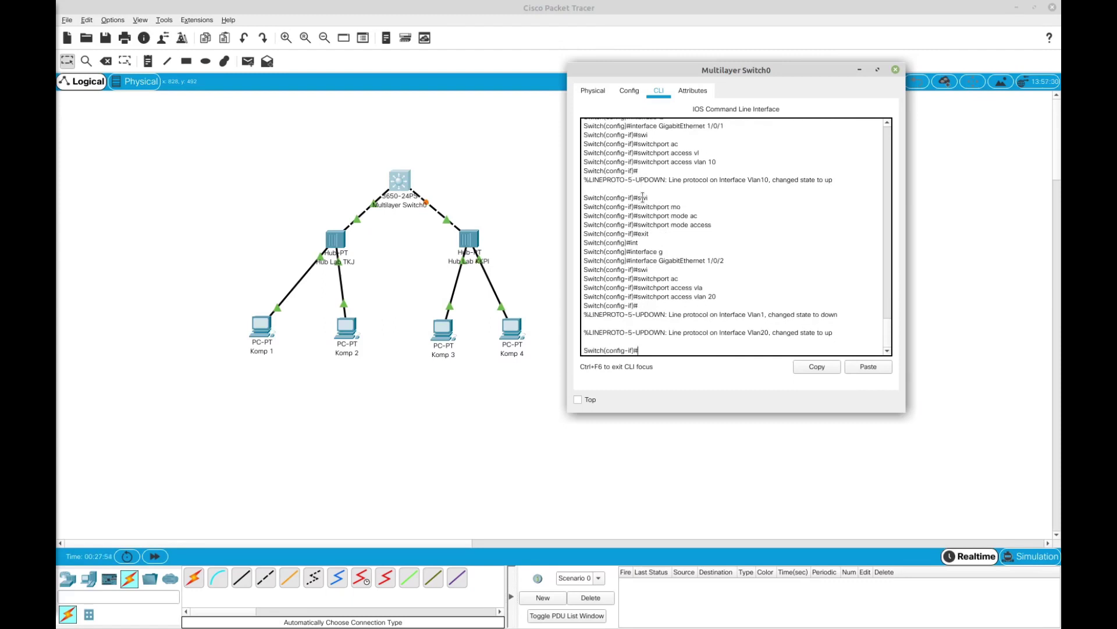
# - Set port GigabitEthernet 1/0/2 to access mode with "switchport mode access" and exit the interface
pyautogui.write('swi')
pyautogui.press('Tab')
pyautogui.write('mod')
pyautogui.press('Tab')
pyautogui.write('a')
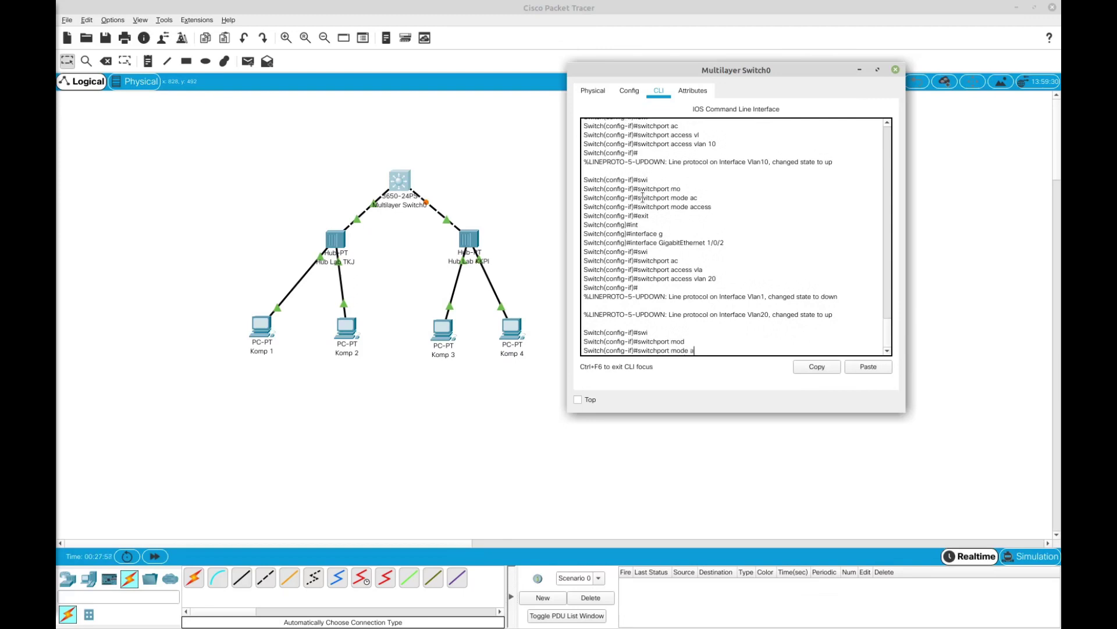
pyautogui.write('c')
pyautogui.press('Tab')
pyautogui.press('Return')
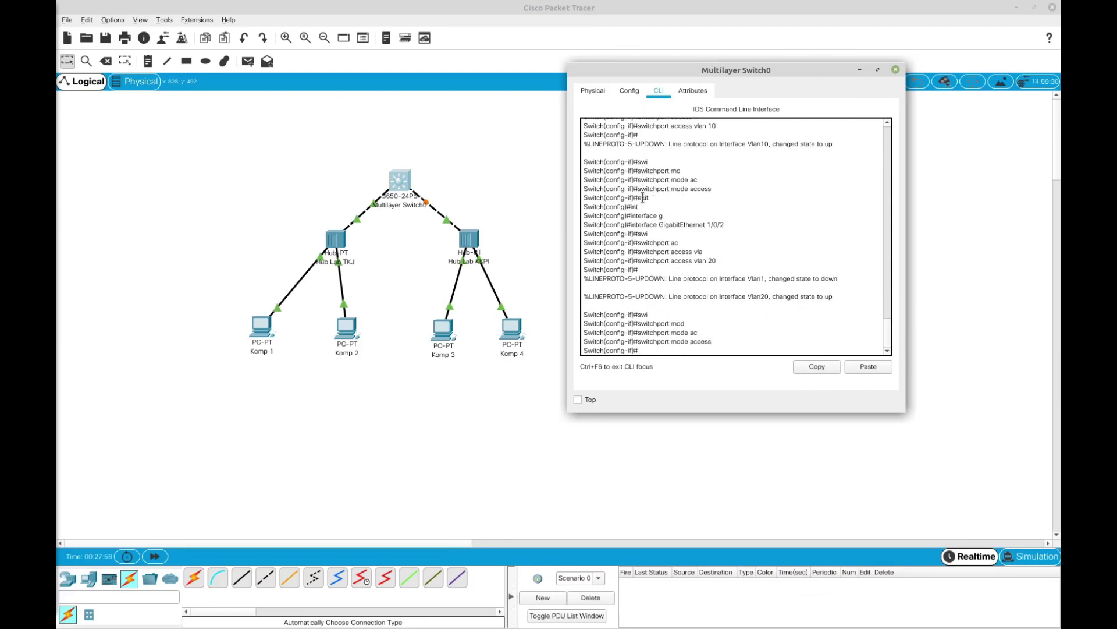
pyautogui.write('exit')
pyautogui.press('Return')
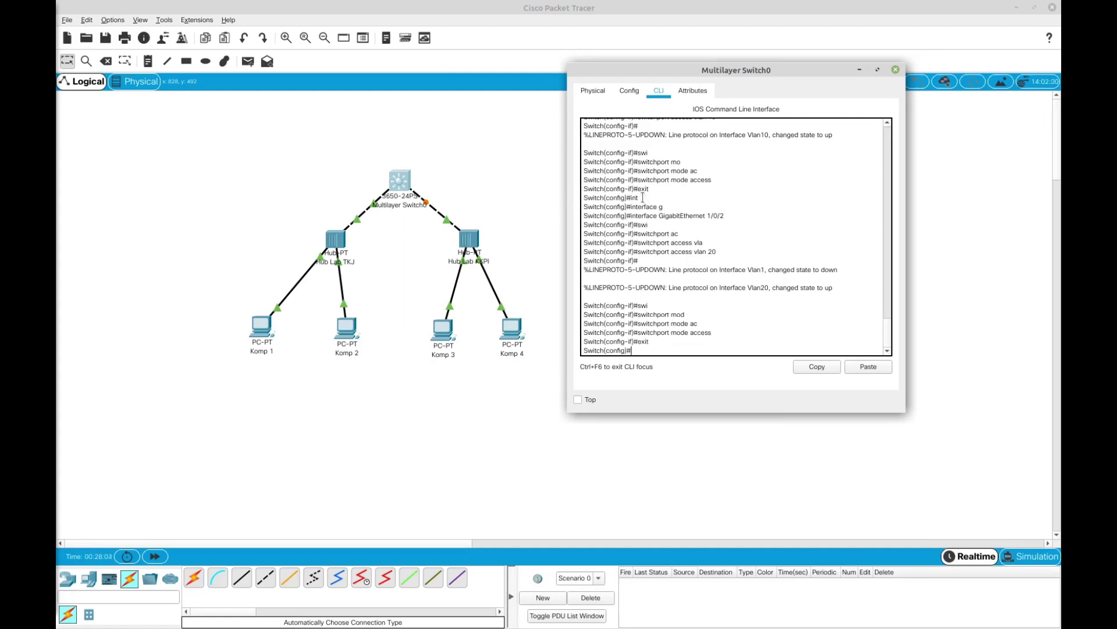
# - Rerun "do show ip inter brief" from global configuration and page to the end to check the protocol status of VLANs 1, 10 and 20
pyautogui.press('Up')
pyautogui.press('Up')
pyautogui.press('Up')
pyautogui.press('Up')
pyautogui.press('Up')
pyautogui.press('Up')
pyautogui.press('Up')
pyautogui.press('Up')
pyautogui.press('Up')
pyautogui.press('Up')
pyautogui.press('Return')
pyautogui.press('Return')
pyautogui.press('Return')
pyautogui.press('Return')
pyautogui.press('Return')
pyautogui.press('Return')
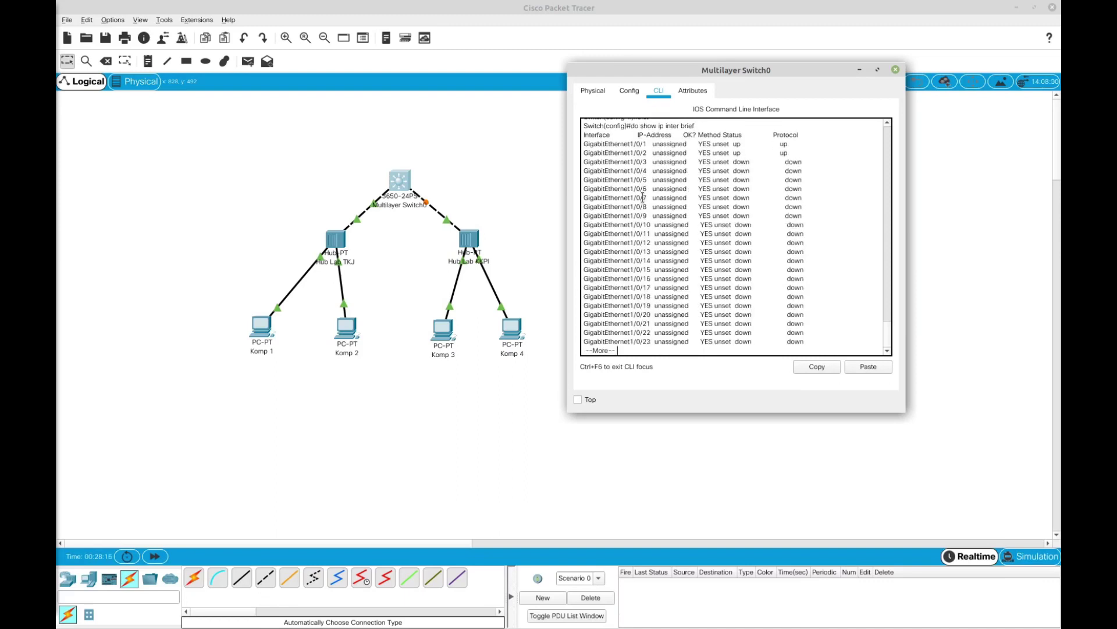
pyautogui.press('Return')
pyautogui.press('Return')
pyautogui.press('Return')
pyautogui.press('Return')
pyautogui.press('Return')
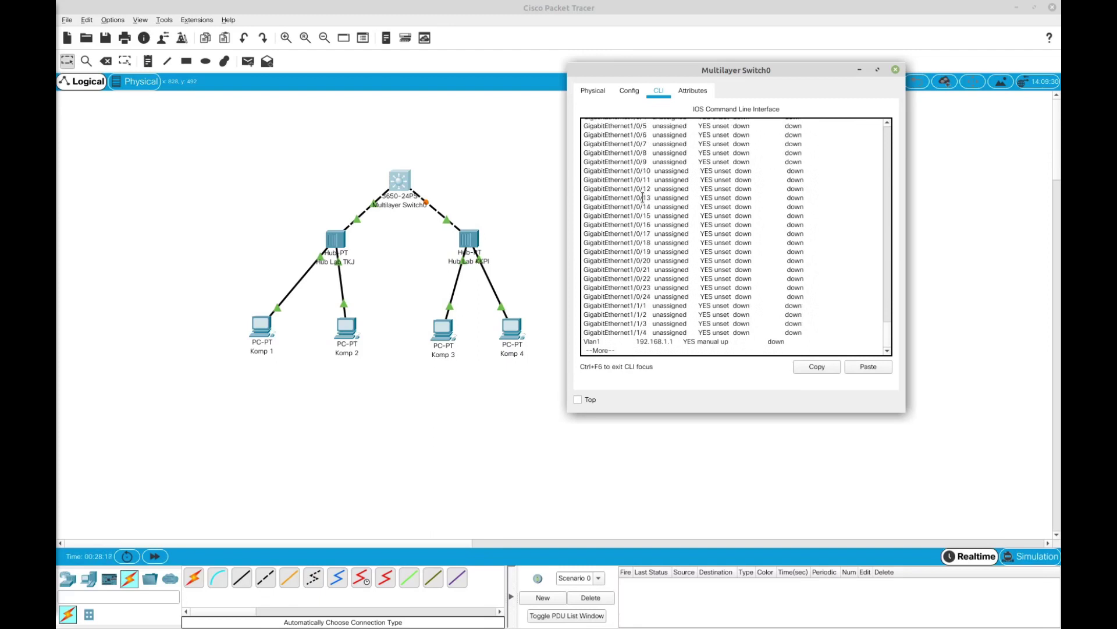
pyautogui.press('Return')
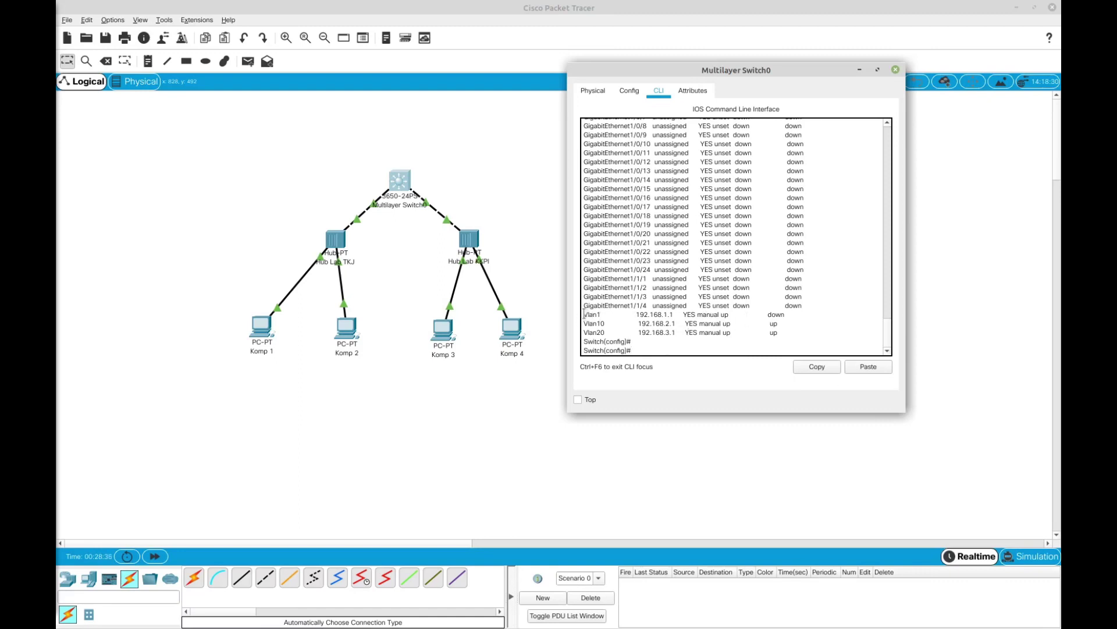
pyautogui.doubleClick(770, 315)
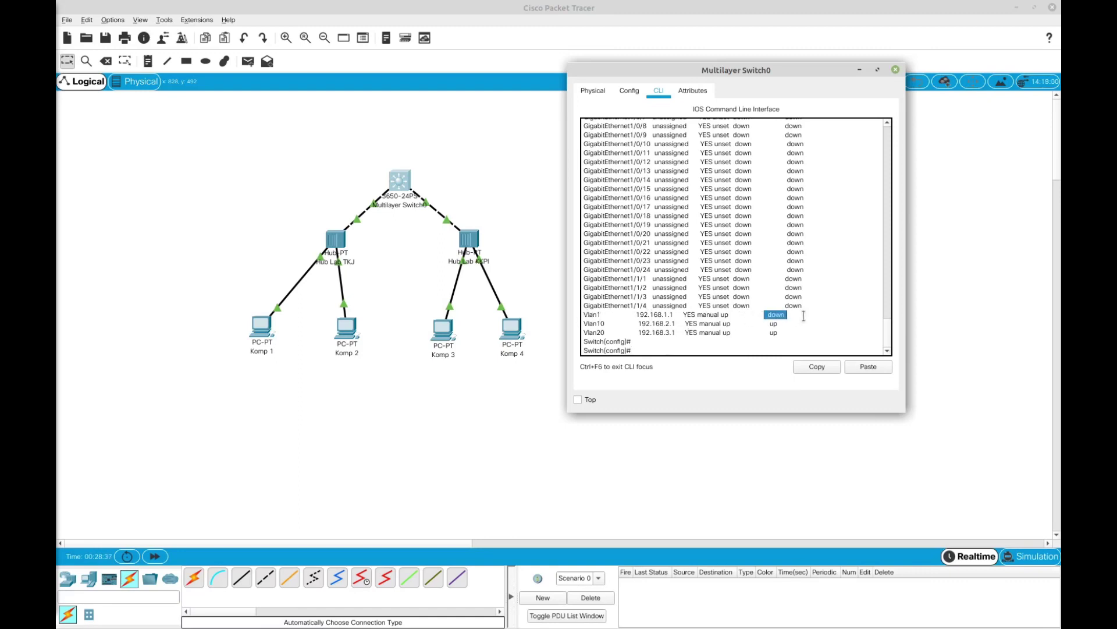
pyautogui.click(648, 347)
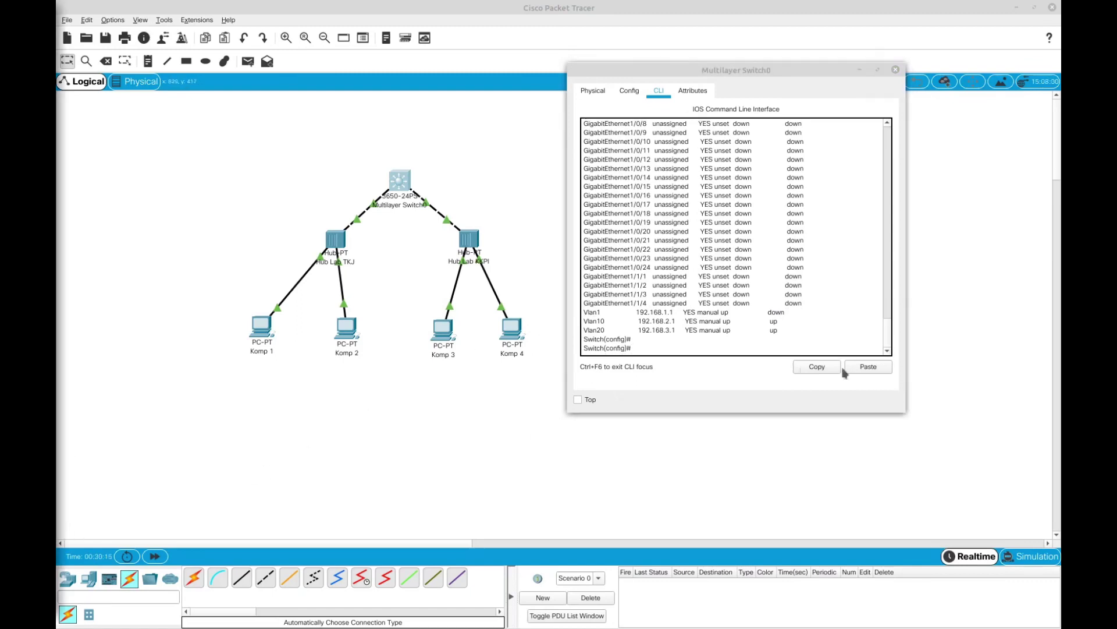
# - Enter configuration mode for interface VLAN 20 in the switch CLI
pyautogui.click(649, 348)
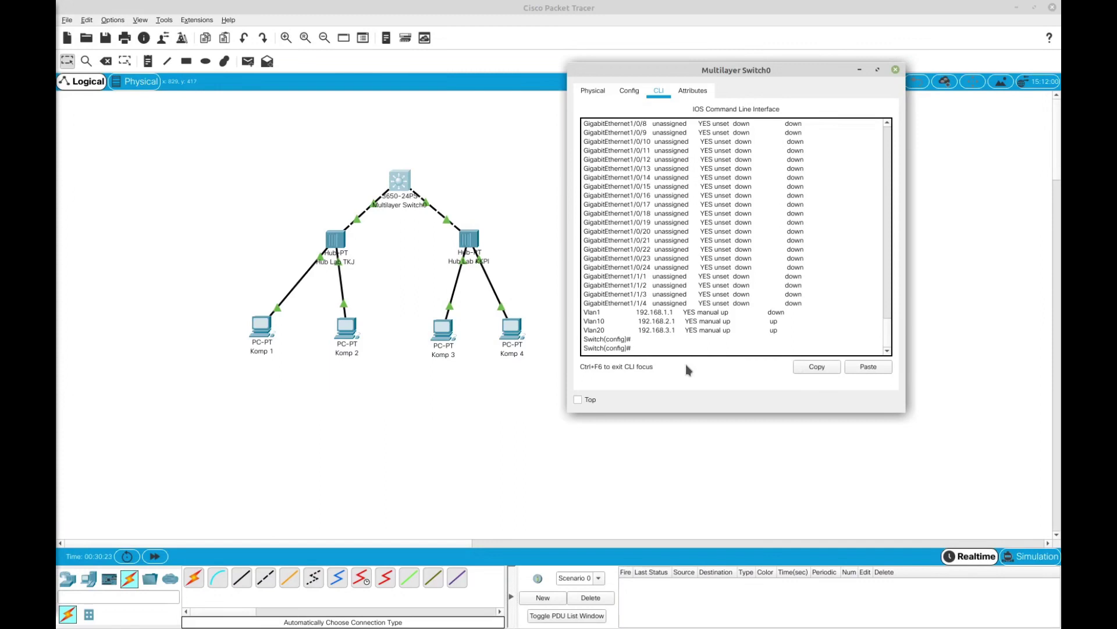
pyautogui.write('in')
pyautogui.press('Tab')
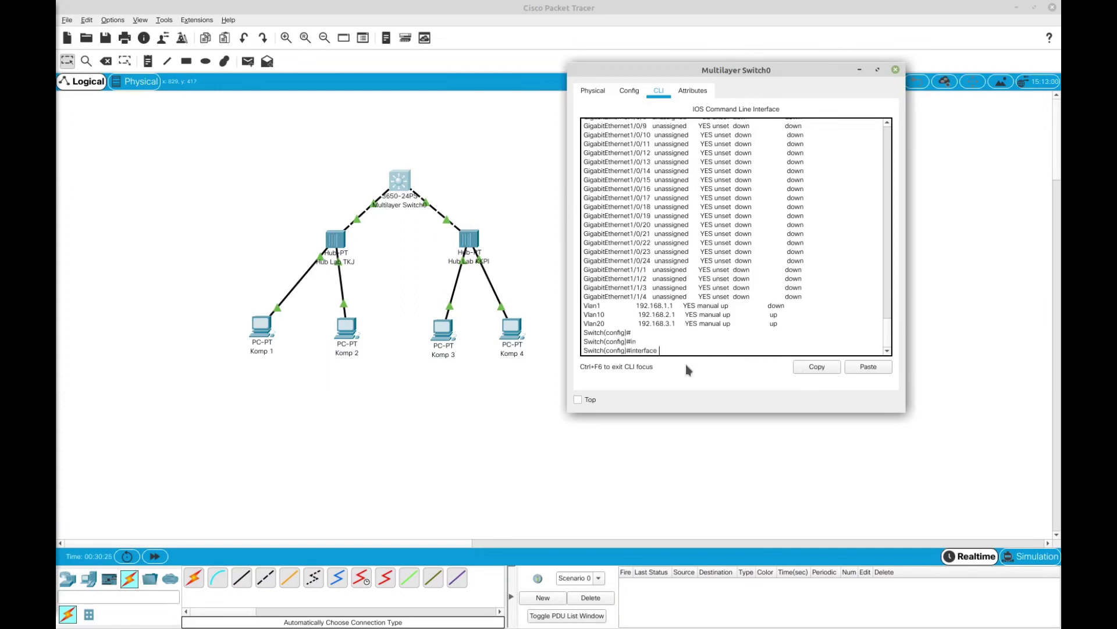
pyautogui.write('vl')
pyautogui.press('Tab')
pyautogui.write('20')
pyautogui.press('Return')
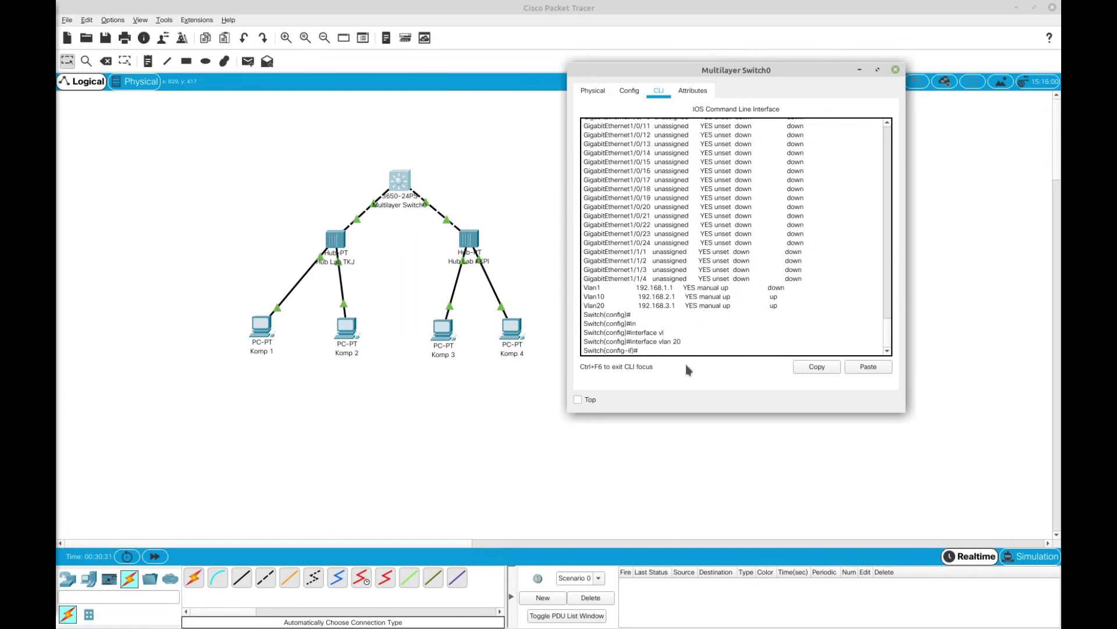
# - Enable inter-VLAN routing on the multilayer switch with "ip routing"
pyautogui.write('ip r')
pyautogui.press('Tab')
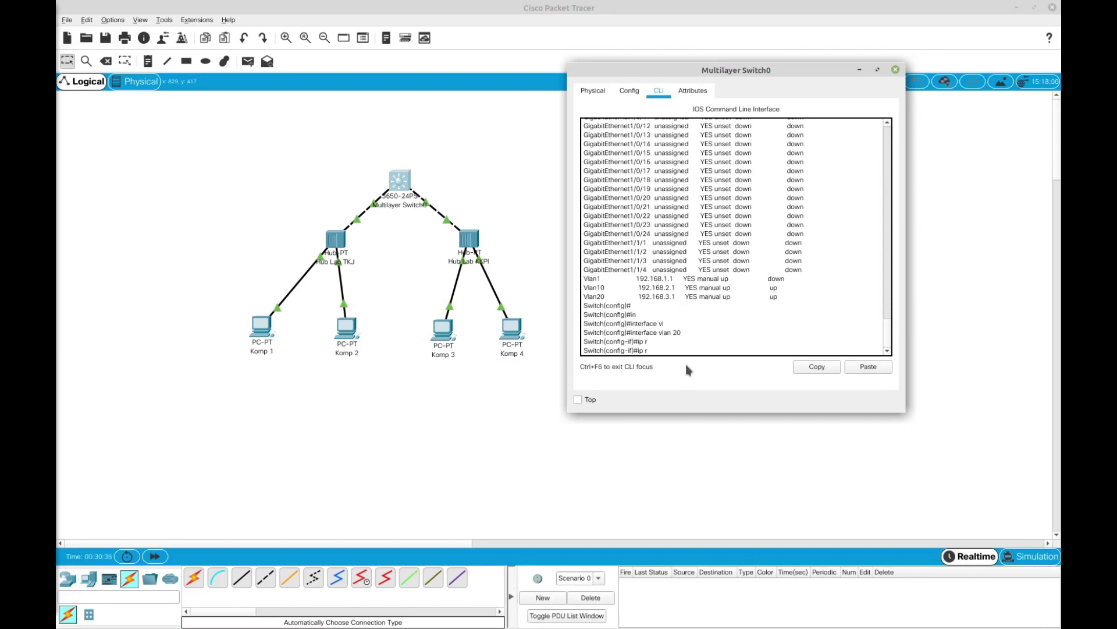
pyautogui.write('ou')
pyautogui.press('Tab')
pyautogui.write('ting')
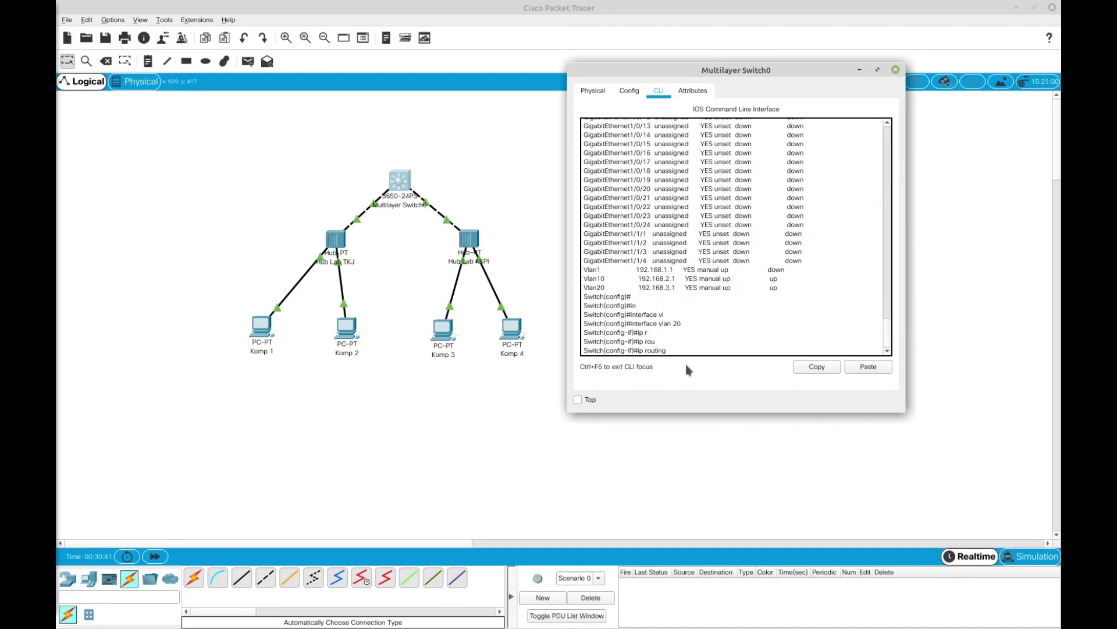
pyautogui.press('Return')
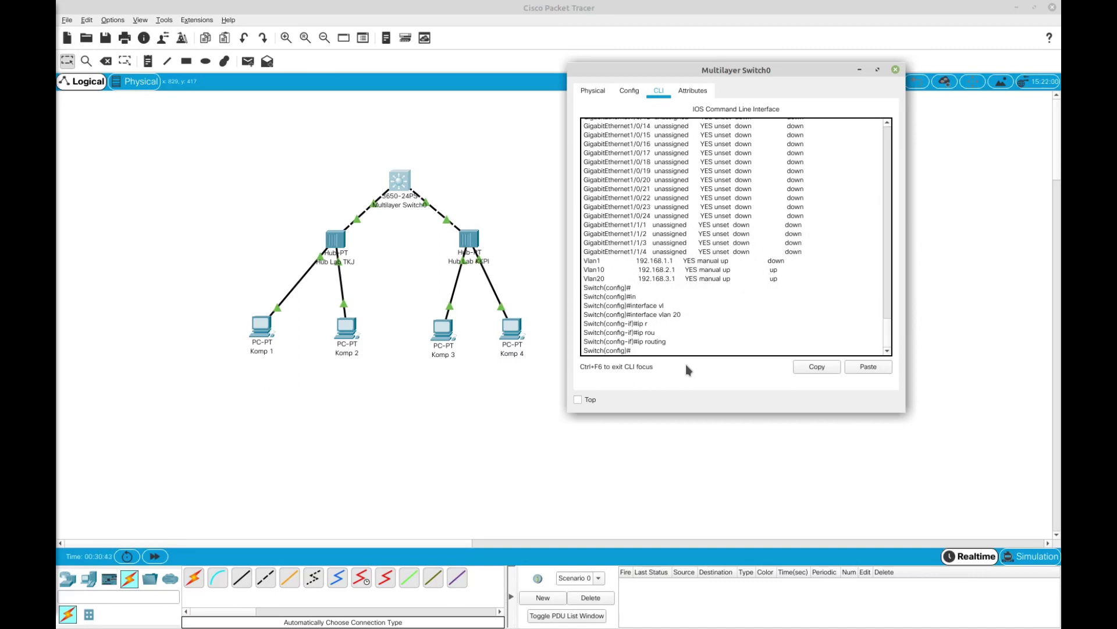
# - Move the switch's CLI window away from the topology and shift the Komp 2 PC slightly in the workspace
pyautogui.click(643, 341)
pyautogui.moveTo(811, 67); pyautogui.dragTo(867, 53)
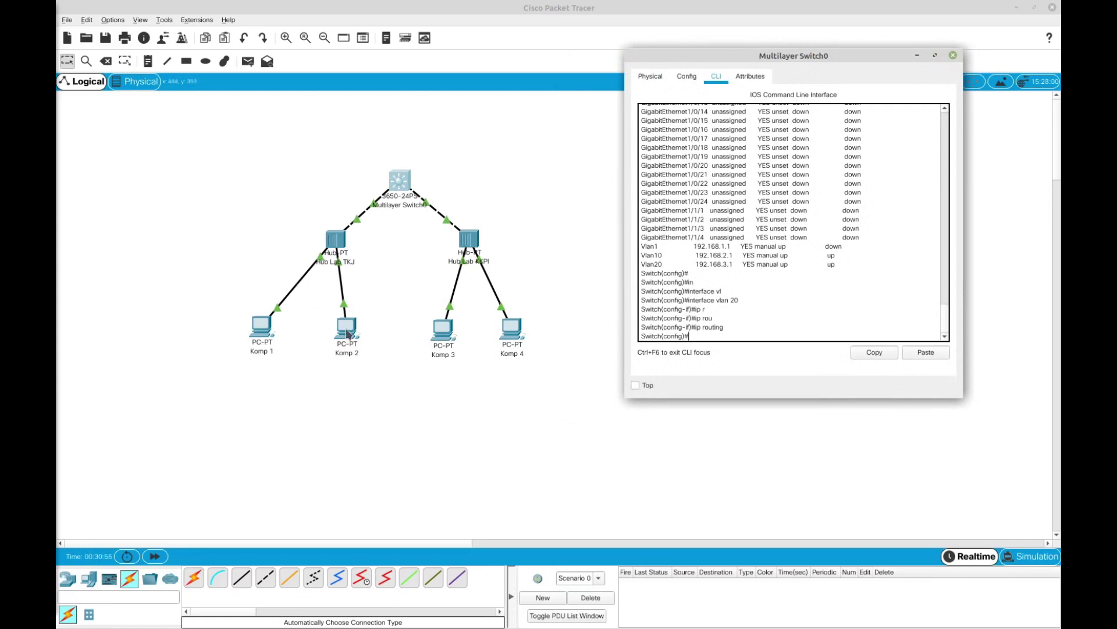
pyautogui.moveTo(348, 336); pyautogui.dragTo(365, 329)
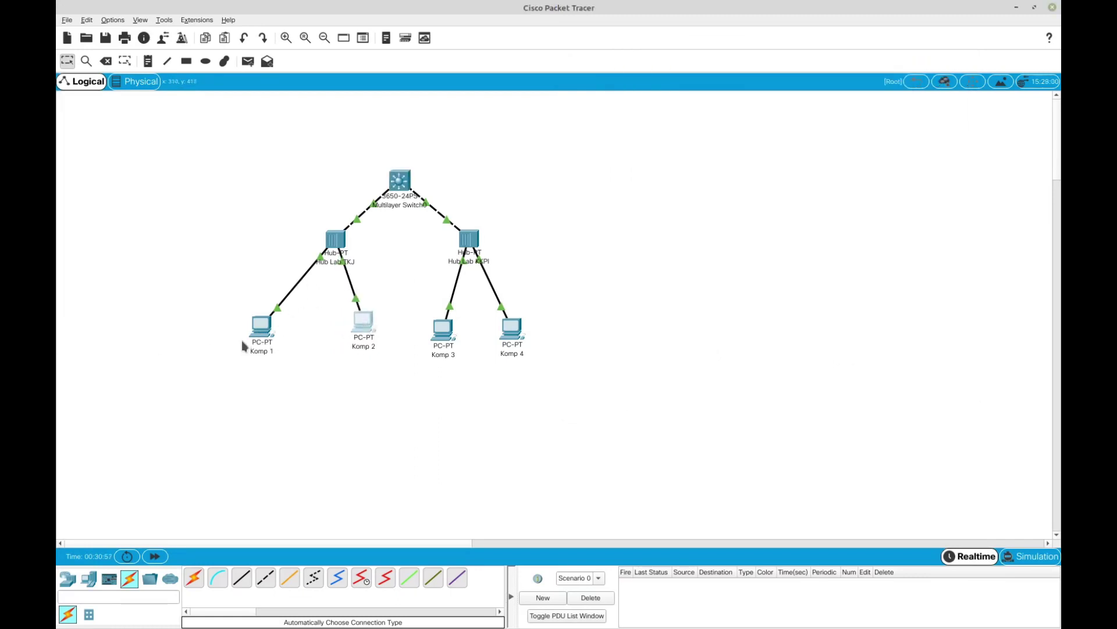
# - Switch Komp 1's IPv4 configuration to DHCP to request an address, then close the PC's window
pyautogui.click(257, 342)
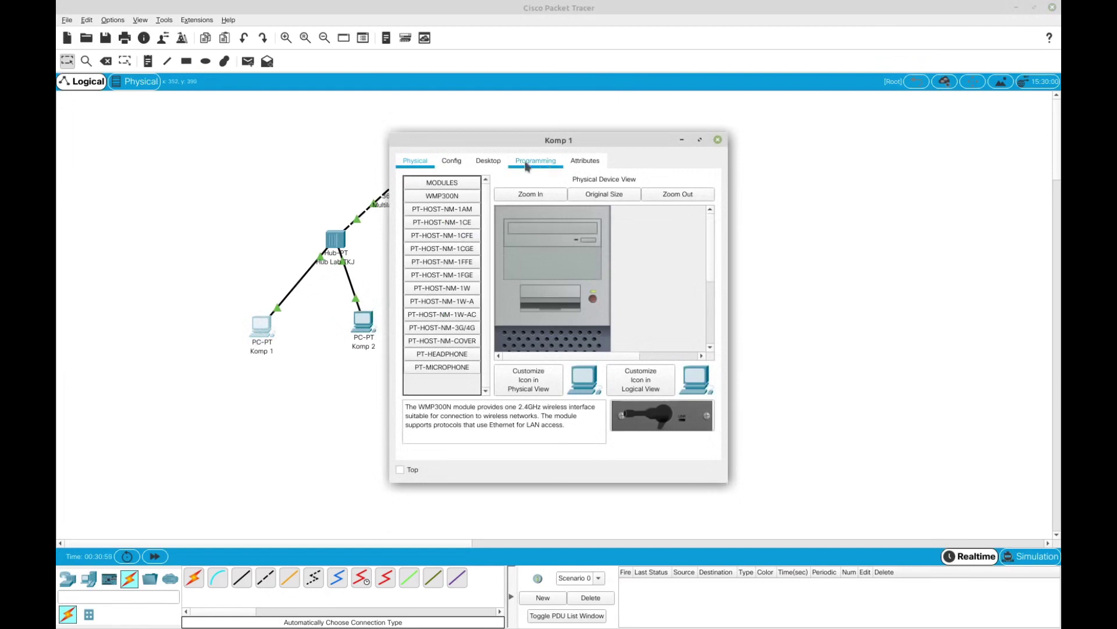
pyautogui.click(490, 162)
pyautogui.click(445, 234)
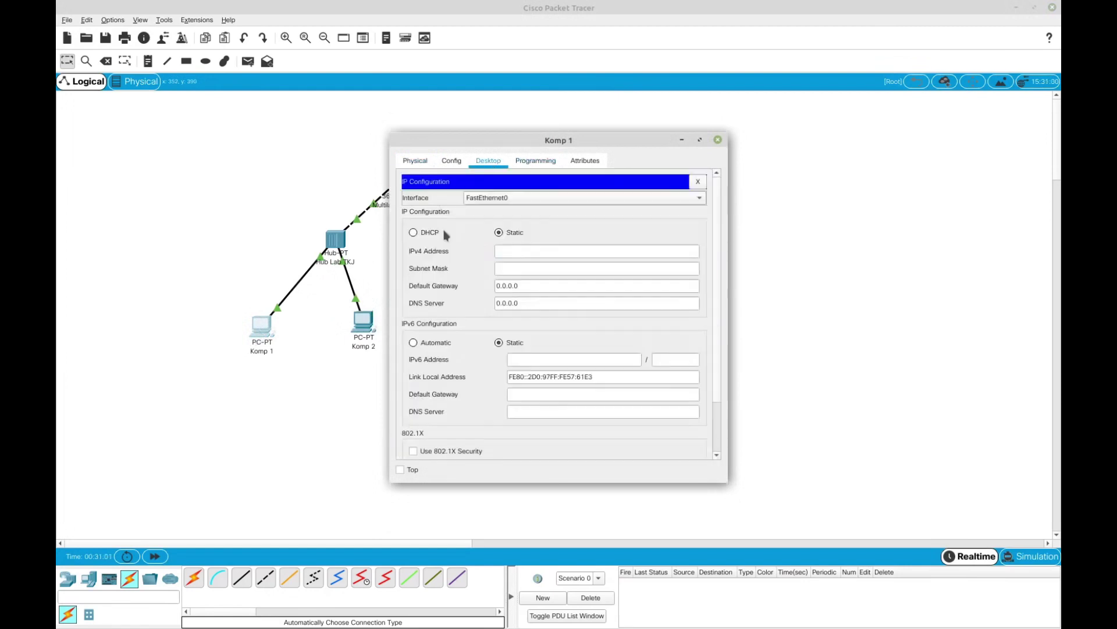
pyautogui.click(413, 233)
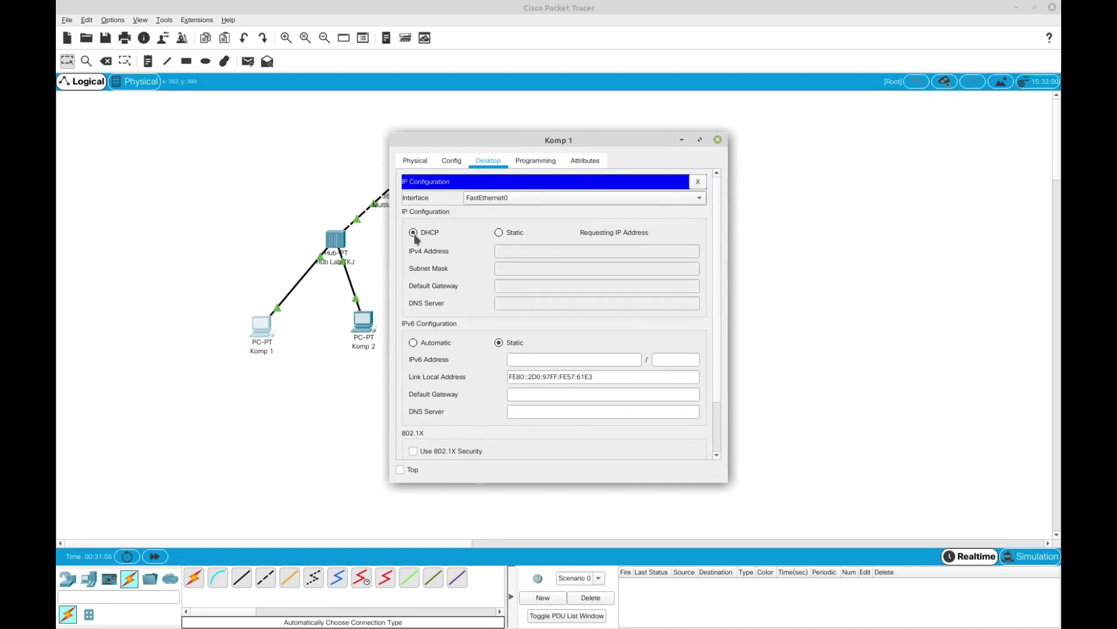
pyautogui.moveTo(629, 142); pyautogui.dragTo(735, 146)
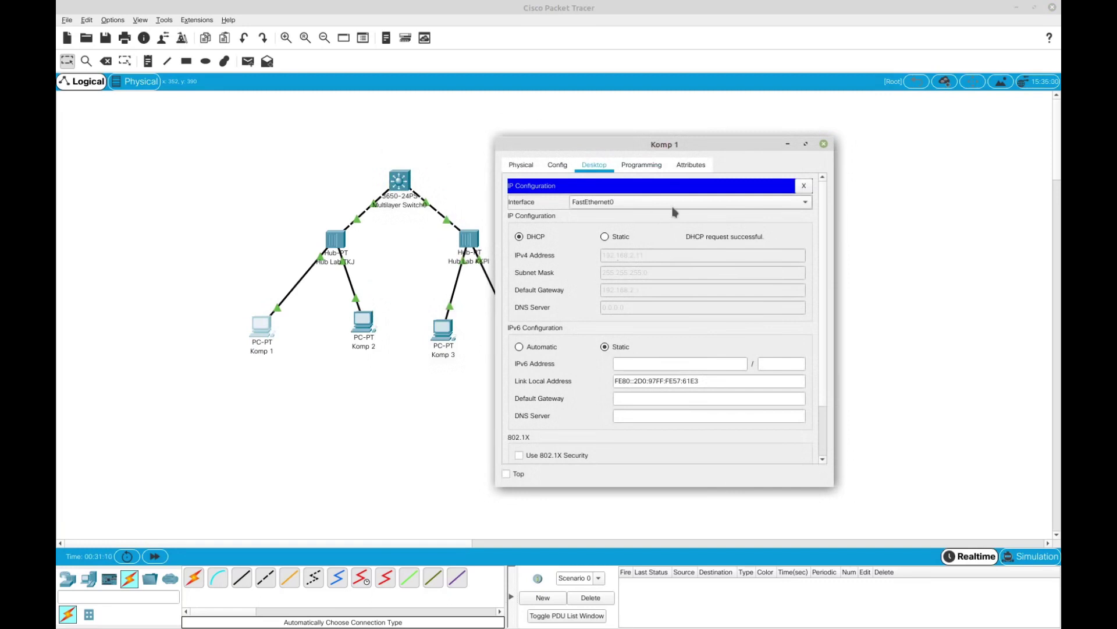
pyautogui.click(808, 186)
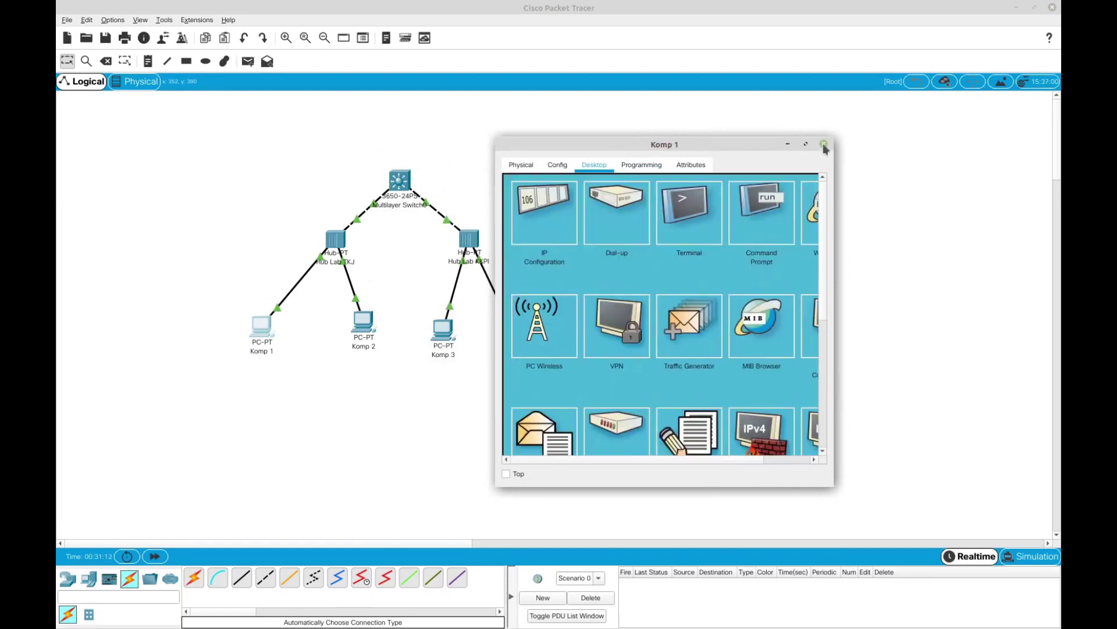
pyautogui.click(823, 144)
# - Switch Komp 2's IPv4 configuration to DHCP to request an address, then close the PC's window
pyautogui.click(370, 335)
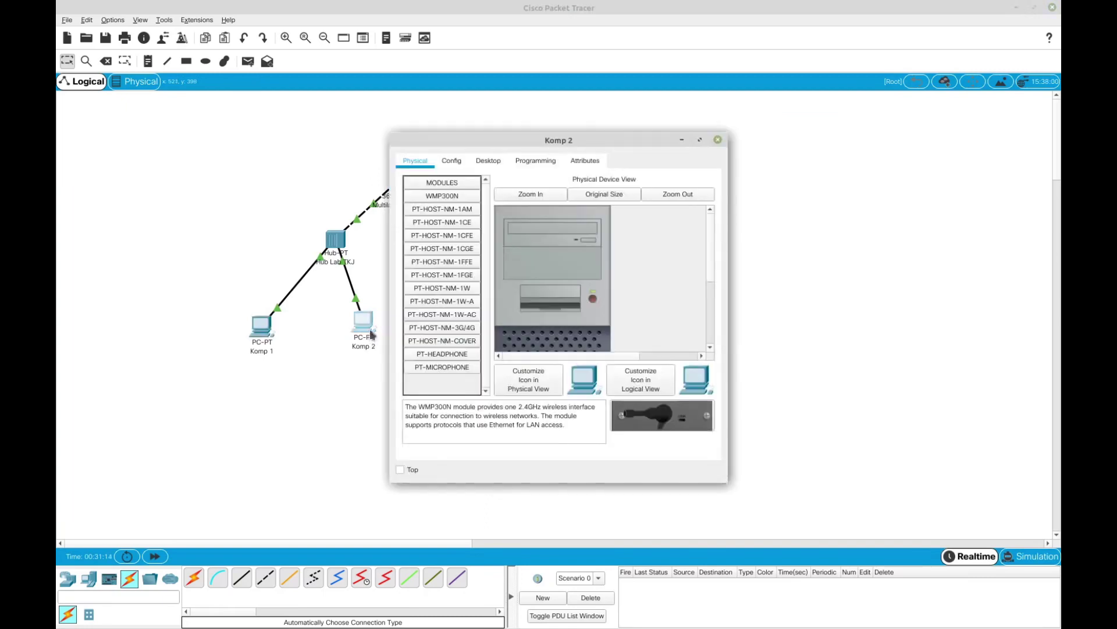
pyautogui.click(486, 165)
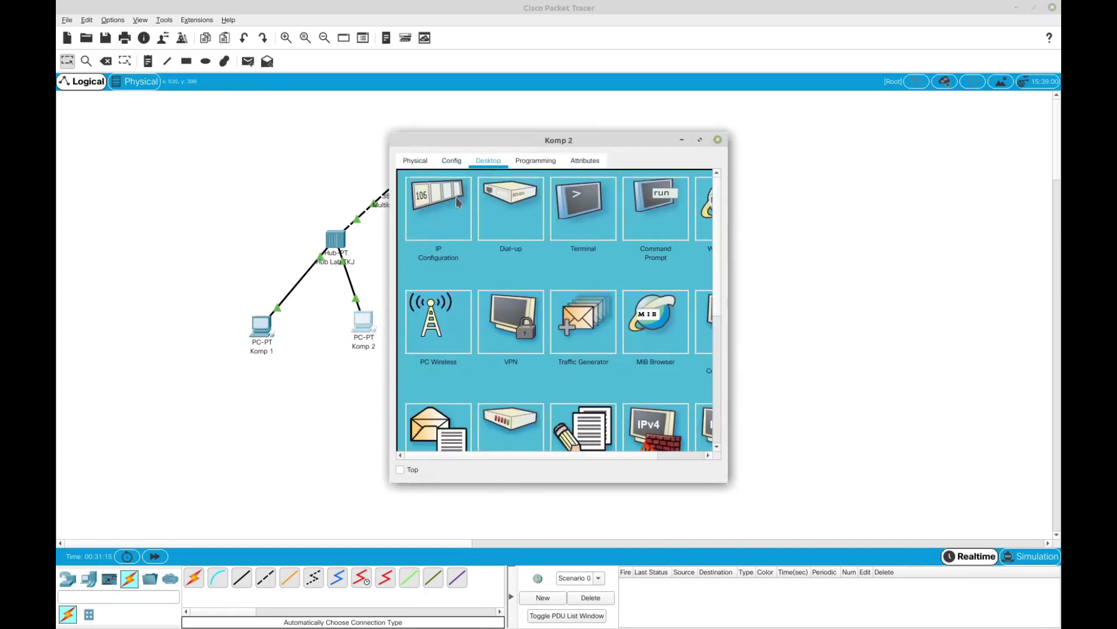
pyautogui.click(456, 202)
pyautogui.click(423, 233)
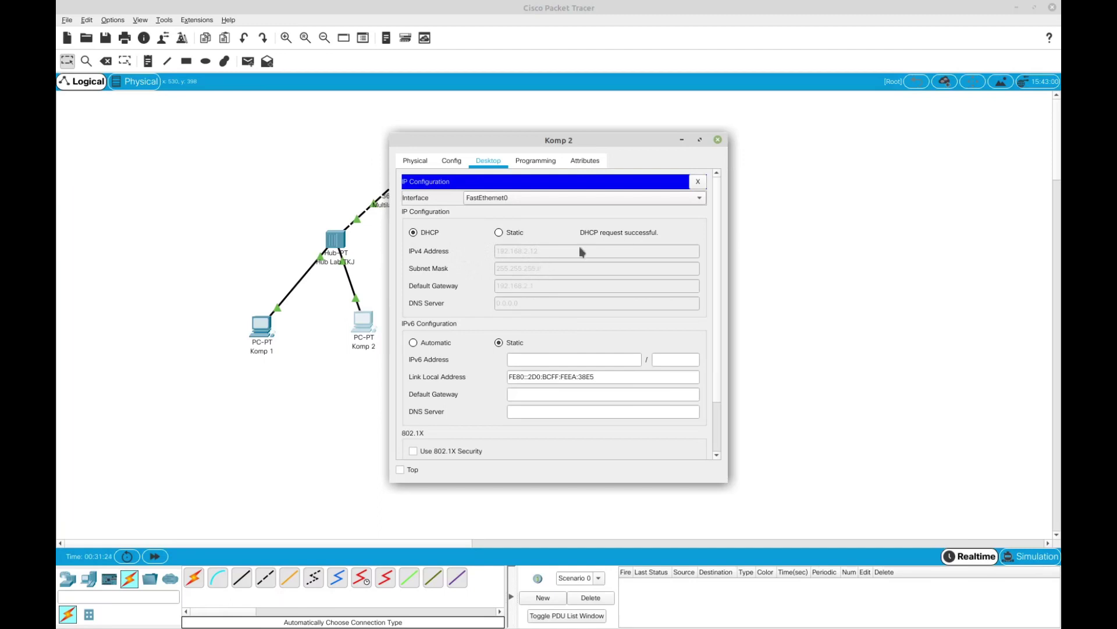
pyautogui.click(698, 181)
pyautogui.click(717, 140)
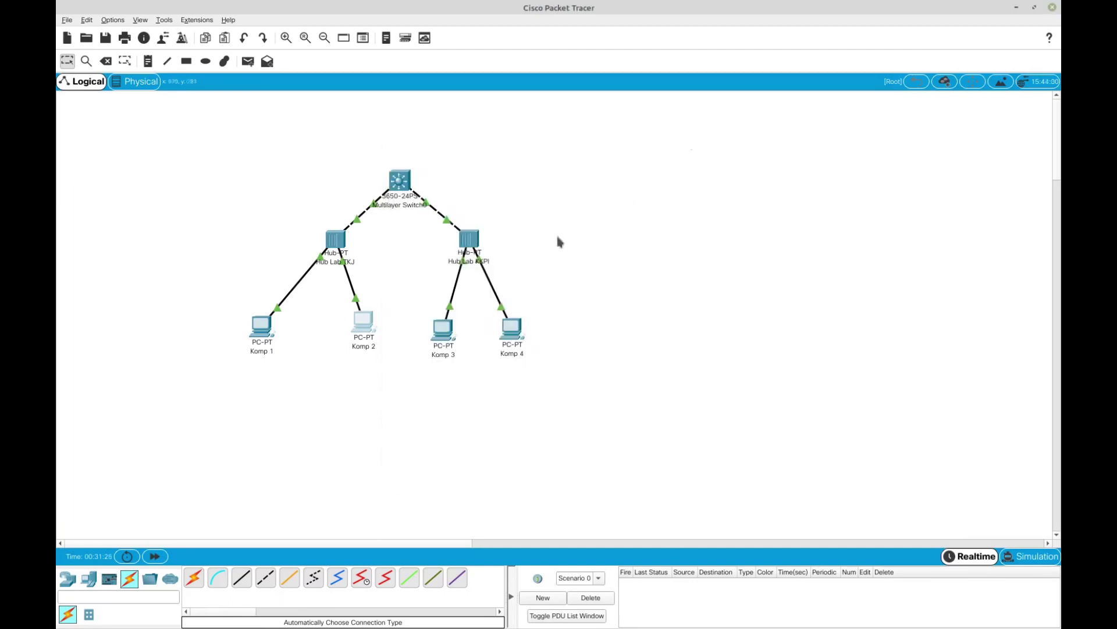
# - Set Komp 3 to obtain its IPv4 address through DHCP and close its window
pyautogui.click(444, 324)
pyautogui.click(489, 160)
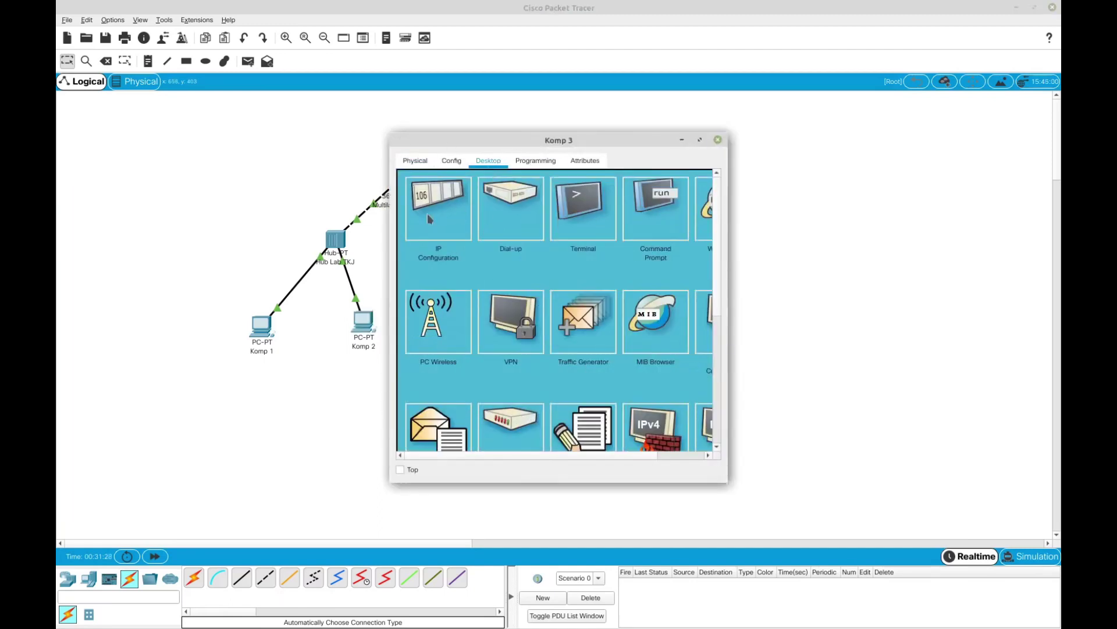
pyautogui.click(427, 214)
pyautogui.click(414, 233)
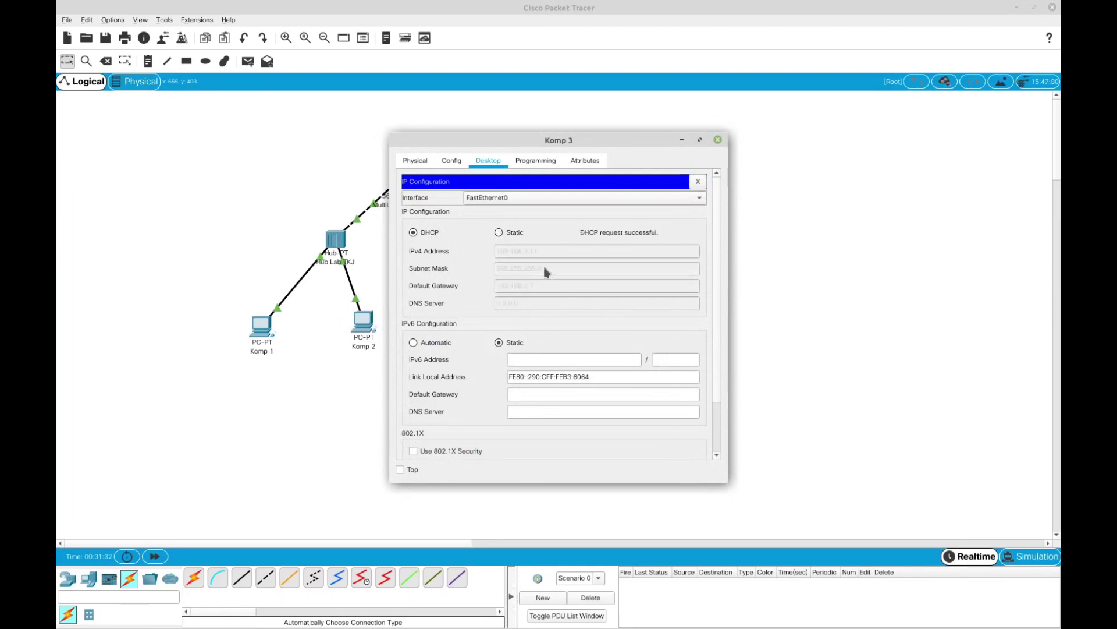
pyautogui.click(697, 181)
pyautogui.click(718, 139)
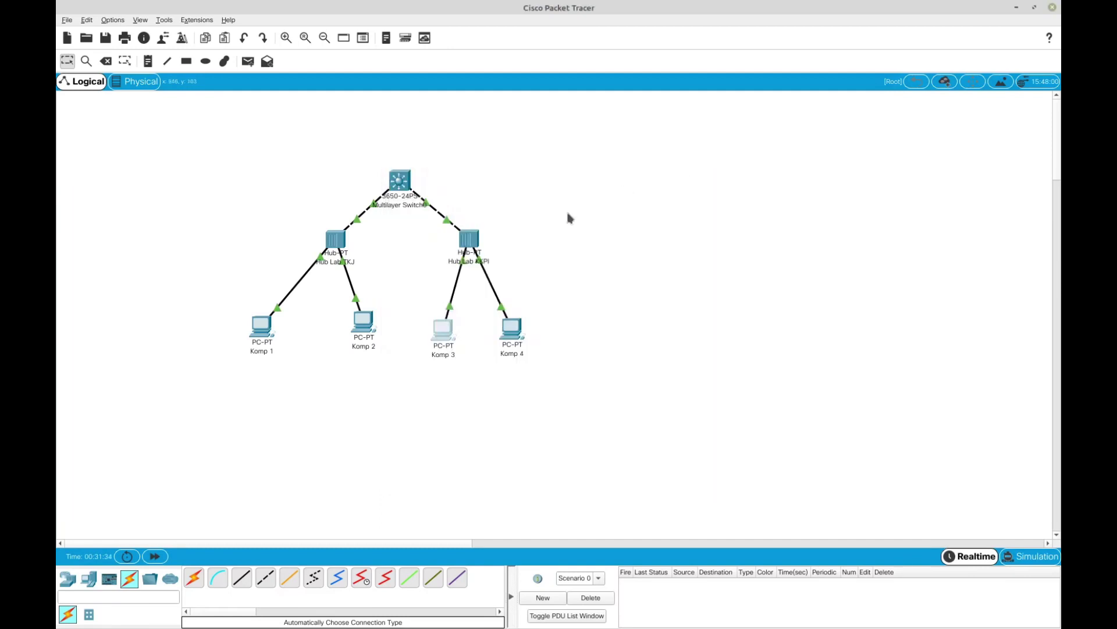
# - Set Komp 4's IPv4 configuration to DHCP, move its window clear of the topology and close the IP configuration
pyautogui.click(508, 330)
pyautogui.click(489, 162)
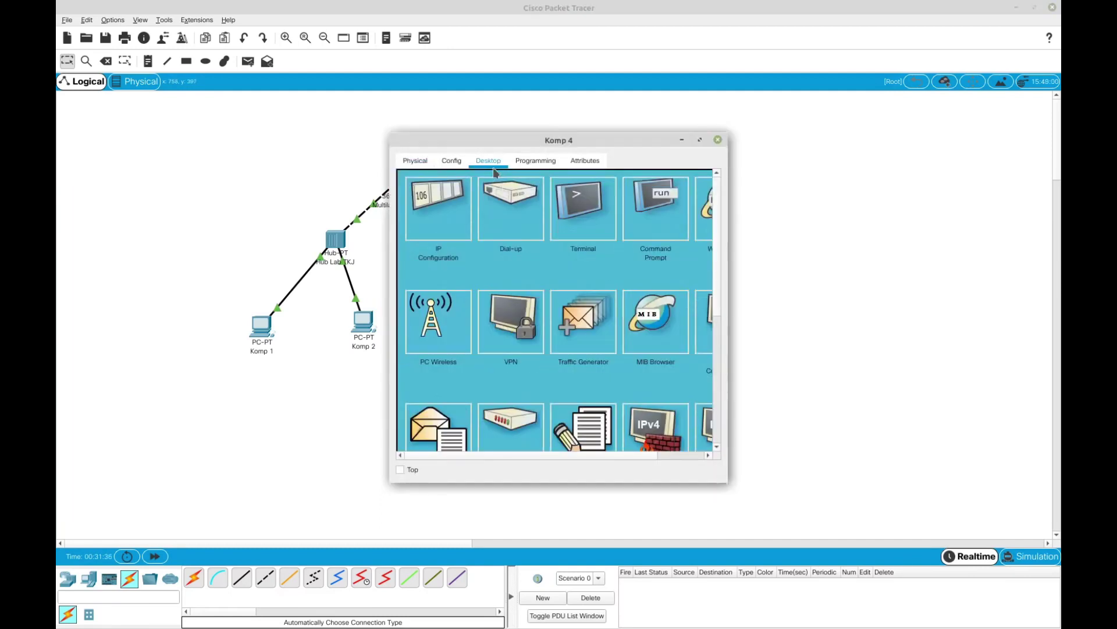
pyautogui.click(489, 242)
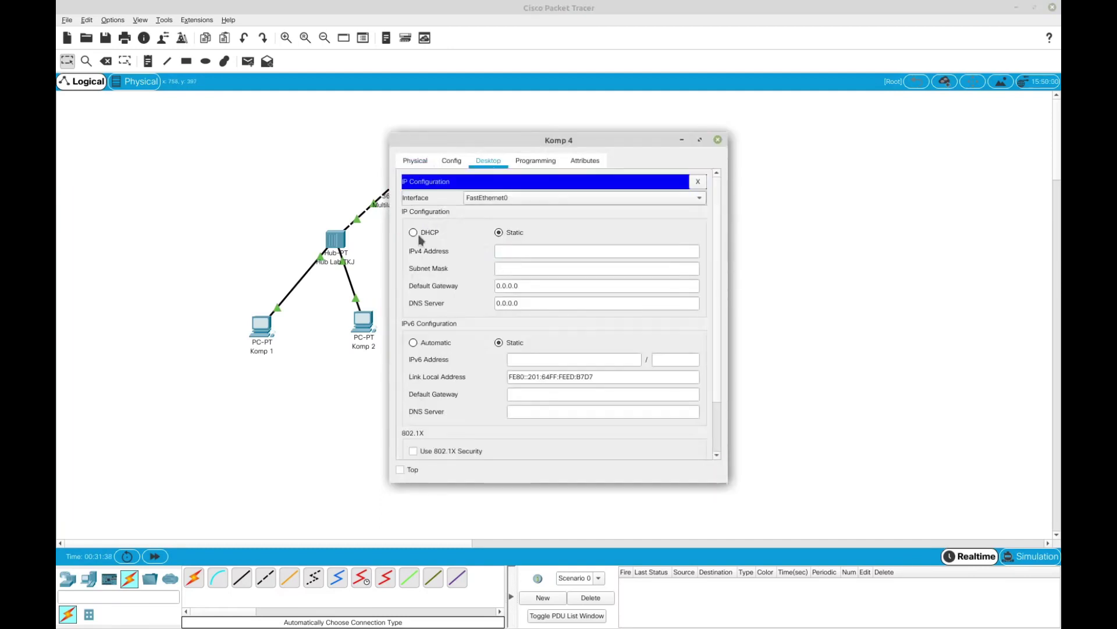
pyautogui.click(418, 234)
pyautogui.moveTo(588, 140); pyautogui.dragTo(781, 137)
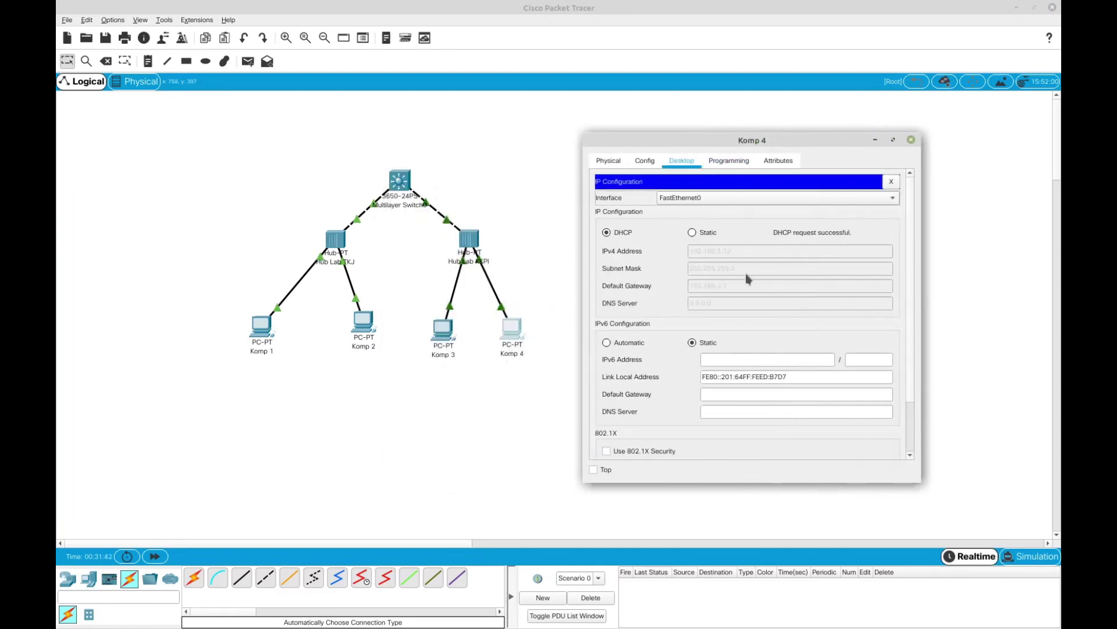
pyautogui.click(890, 183)
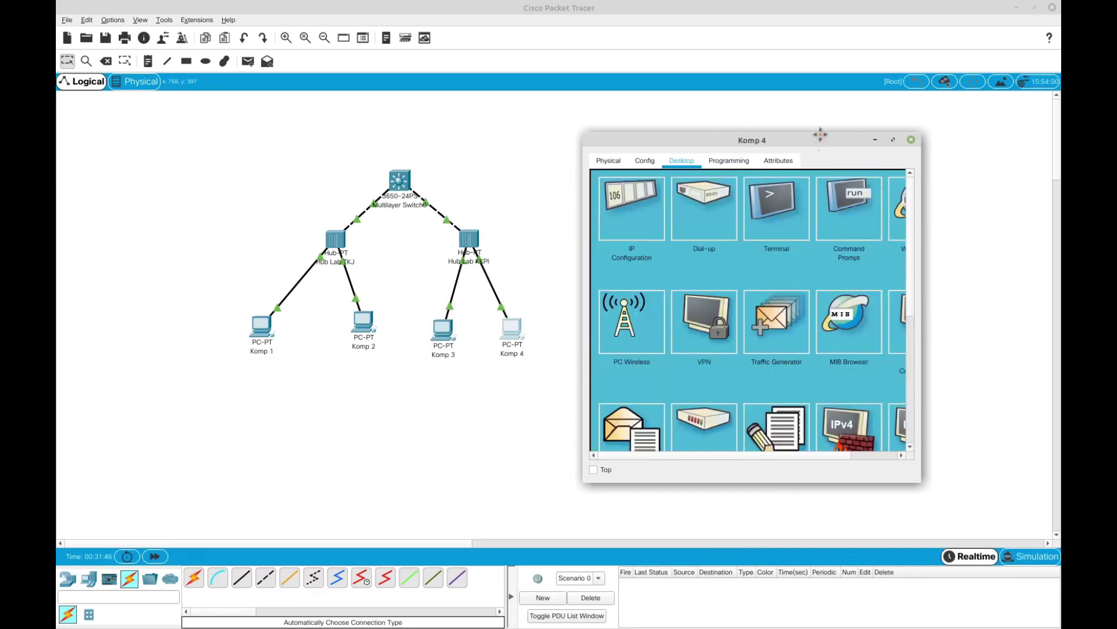
# - Open a command prompt on both Komp 4 and Komp 3, bringing Komp 4's window back to the front
pyautogui.moveTo(823, 141); pyautogui.dragTo(851, 123)
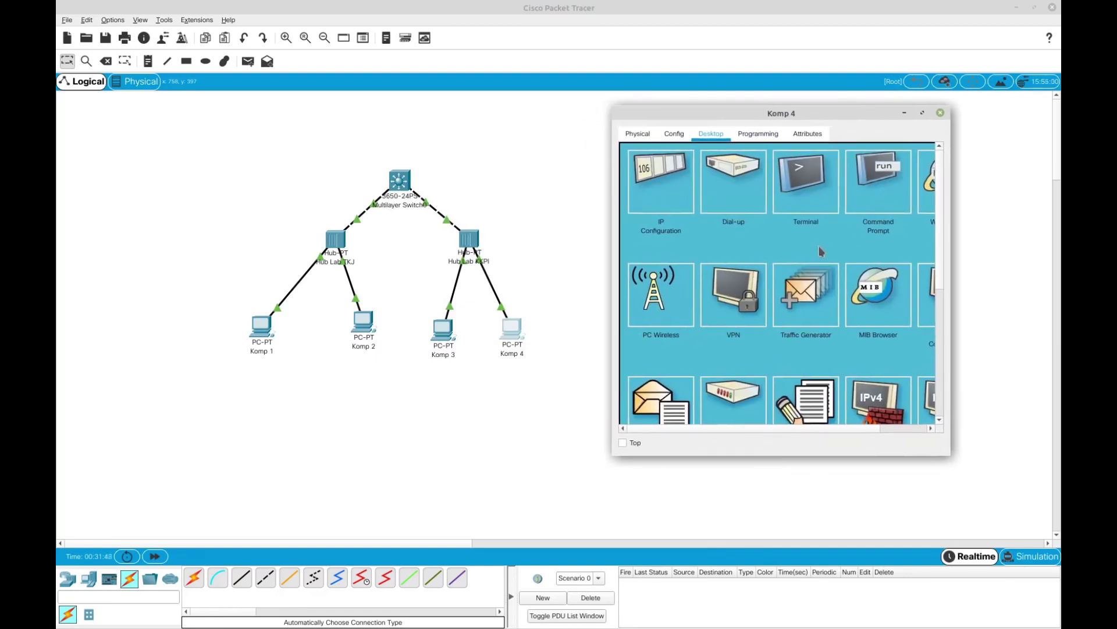
pyautogui.click(871, 200)
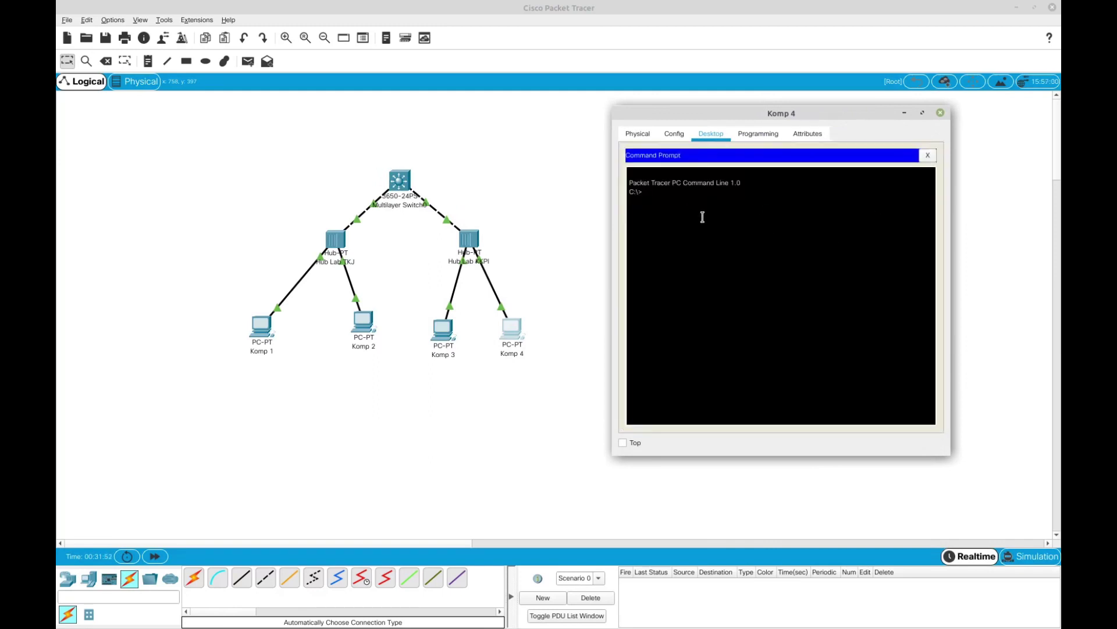
pyautogui.click(447, 348)
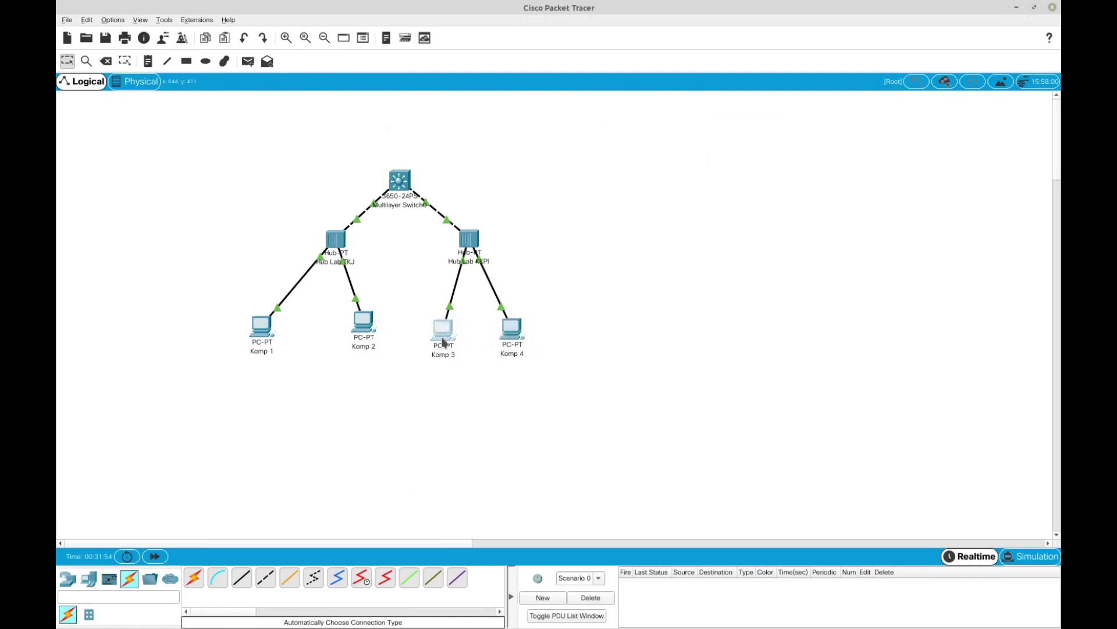
pyautogui.click(684, 221)
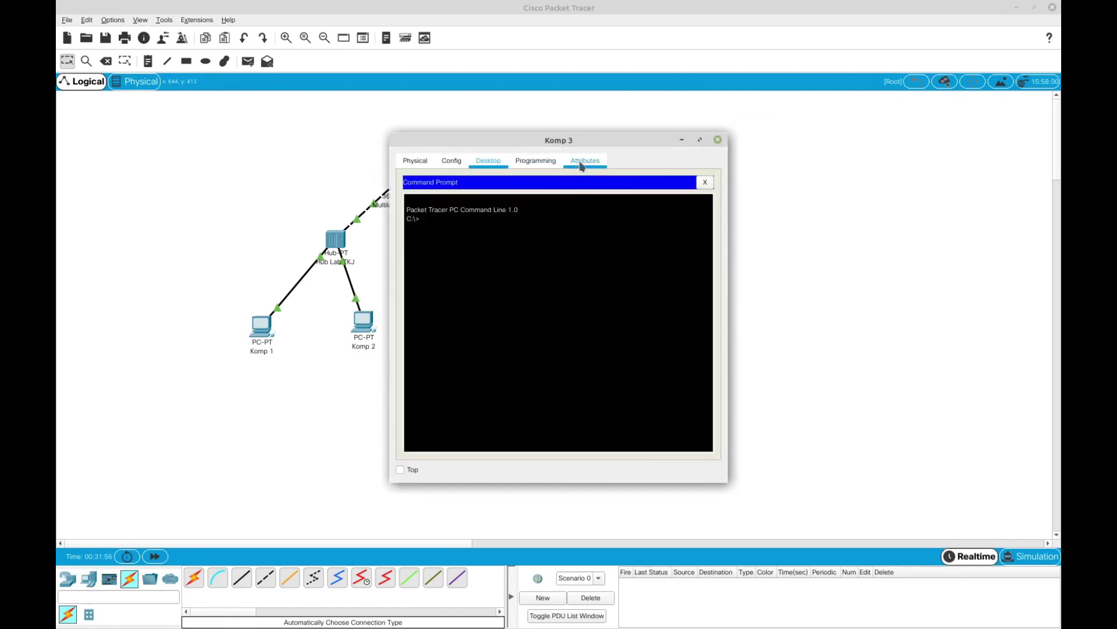
pyautogui.hotkey('alt', 'Tab')
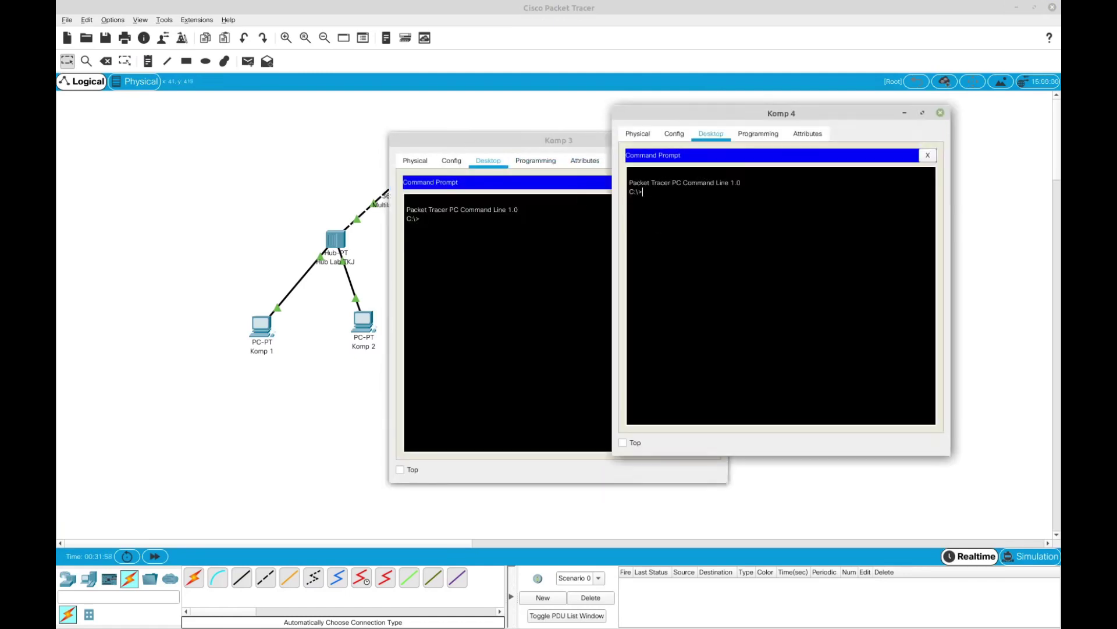
# - Place Komp 4's window beside Komp 3's and start a continuous ping from Komp 4 with "ping -t 192.168.3.11"
pyautogui.moveTo(678, 115); pyautogui.dragTo(811, 133)
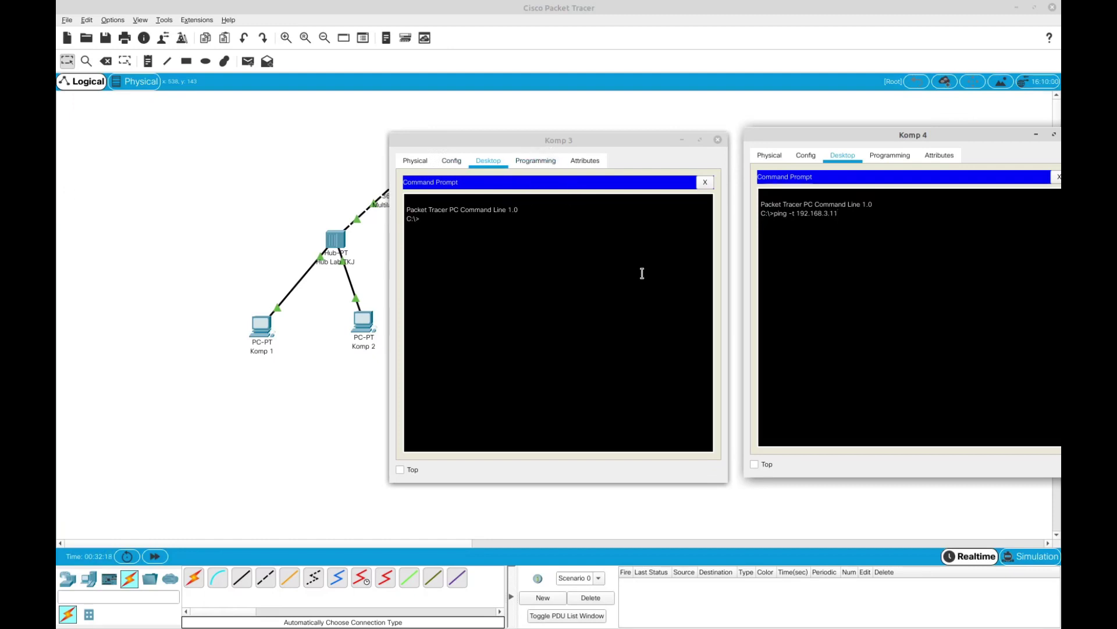
pyautogui.press('Return')
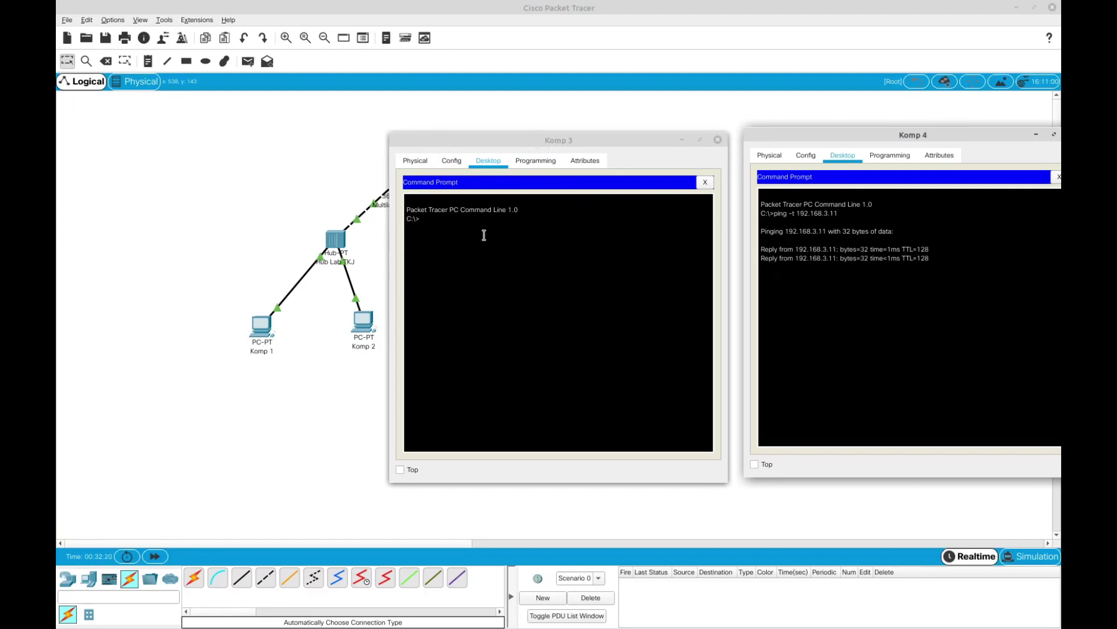
# - Start a continuous ping from Komp 3 to Komp 4 with "ping -t 192.168.3.12"
pyautogui.click(441, 223)
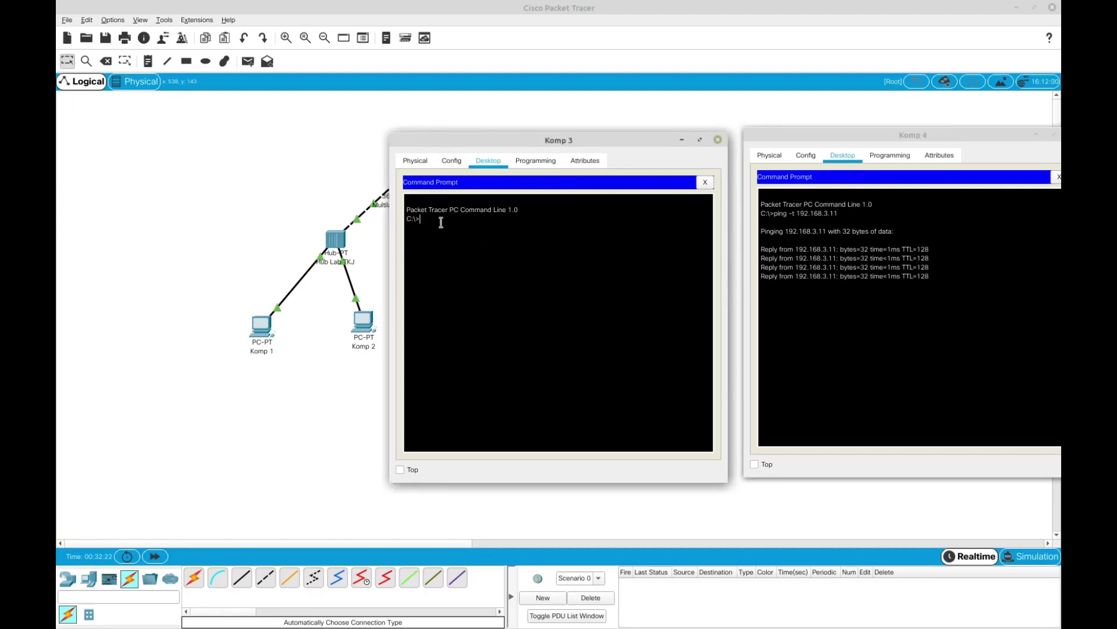
pyautogui.write('ping ')
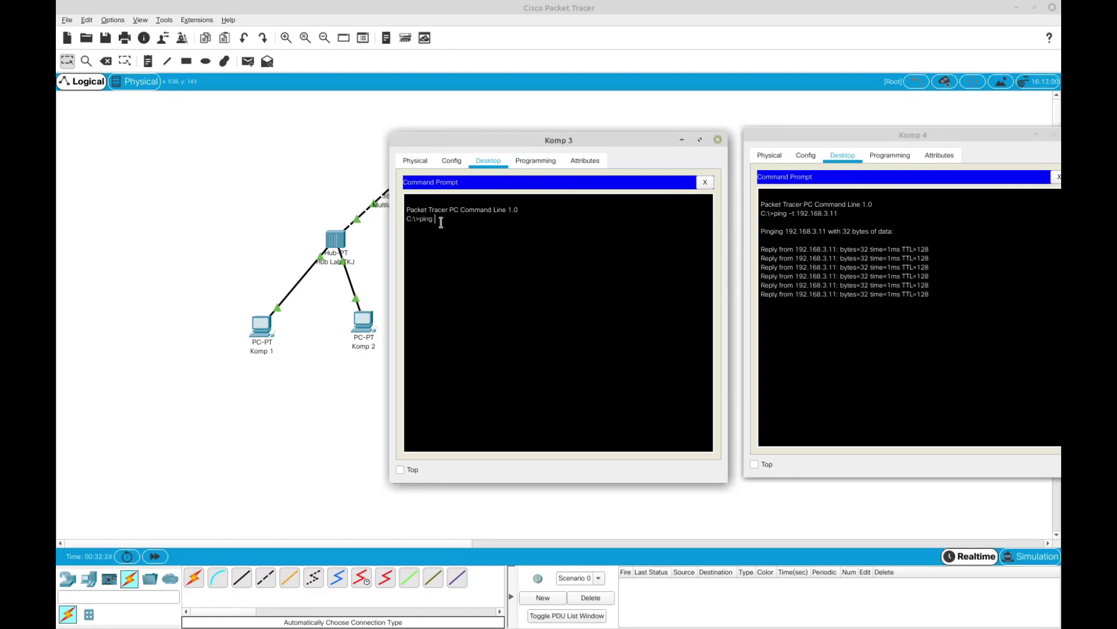
pyautogui.write('-t')
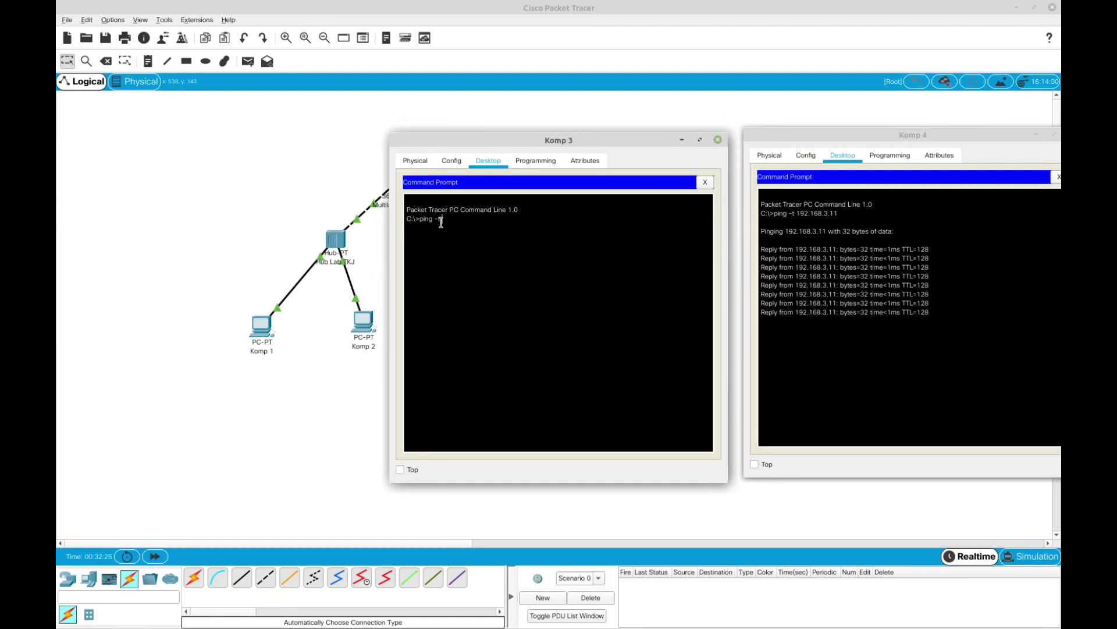
pyautogui.write(' 192.168.3.12')
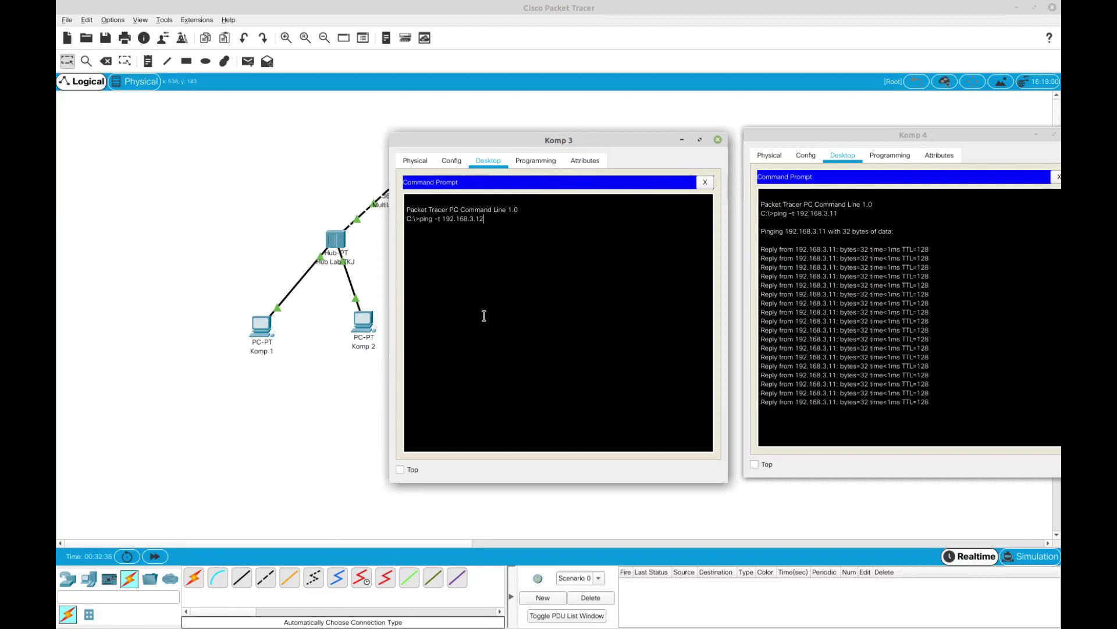
pyautogui.press('Return')
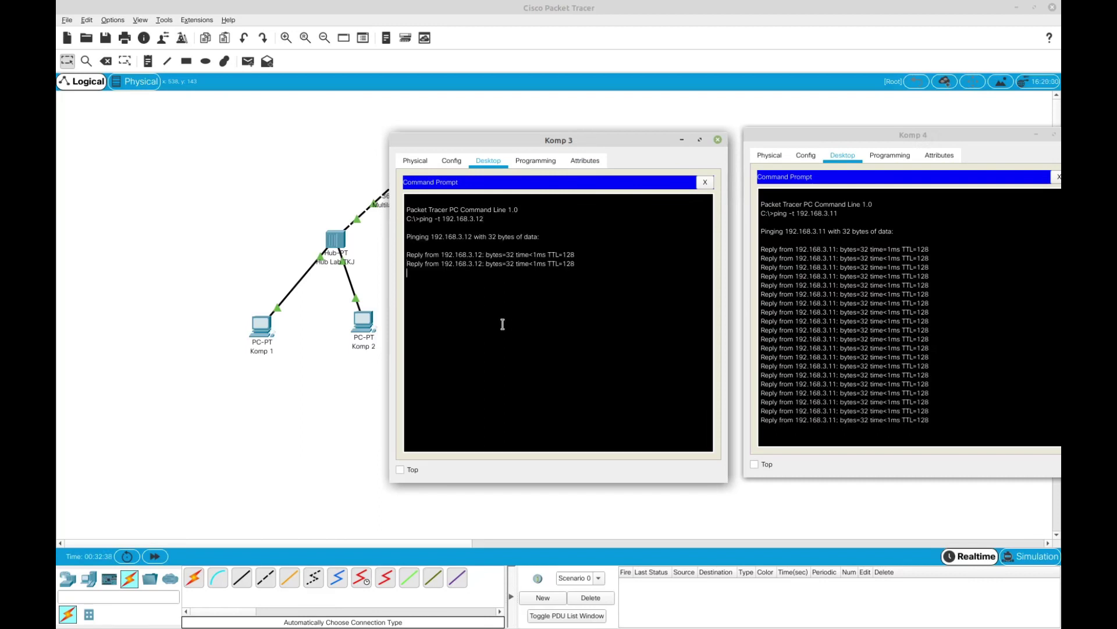
# - Open command prompts on Komp 1 and Komp 2 and arrange the two windows side by side
pyautogui.moveTo(589, 140); pyautogui.dragTo(622, 121)
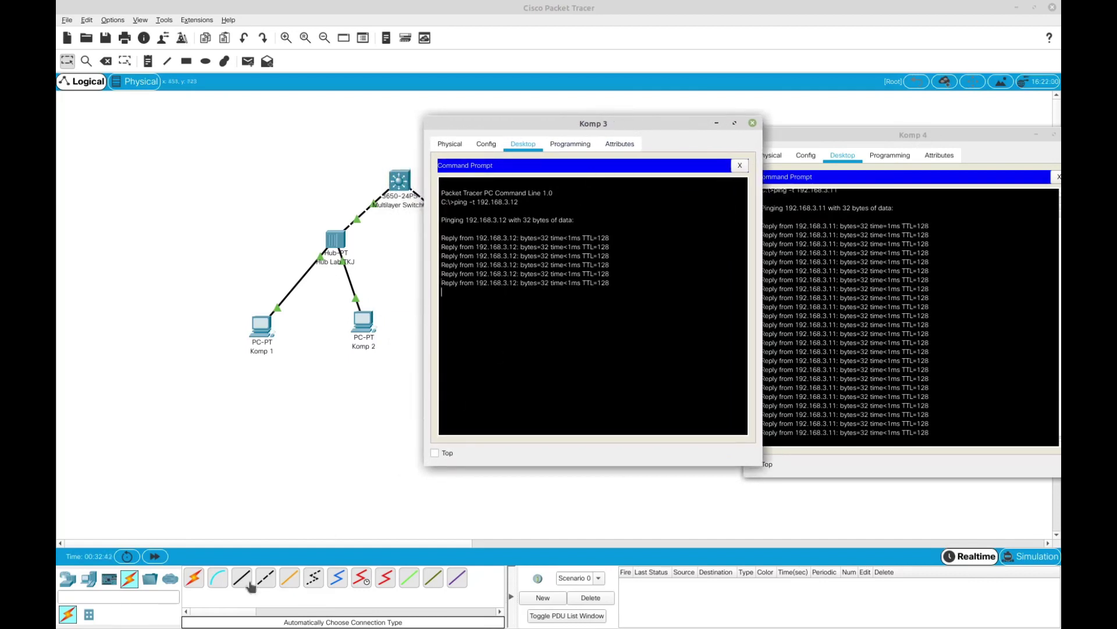
pyautogui.doubleClick(261, 335)
pyautogui.click(656, 208)
pyautogui.moveTo(578, 141)
pyautogui.mouseDown()
pyautogui.moveTo(409, 143)
pyautogui.moveTo(589, 140)
pyautogui.mouseUp()
pyautogui.click(359, 329)
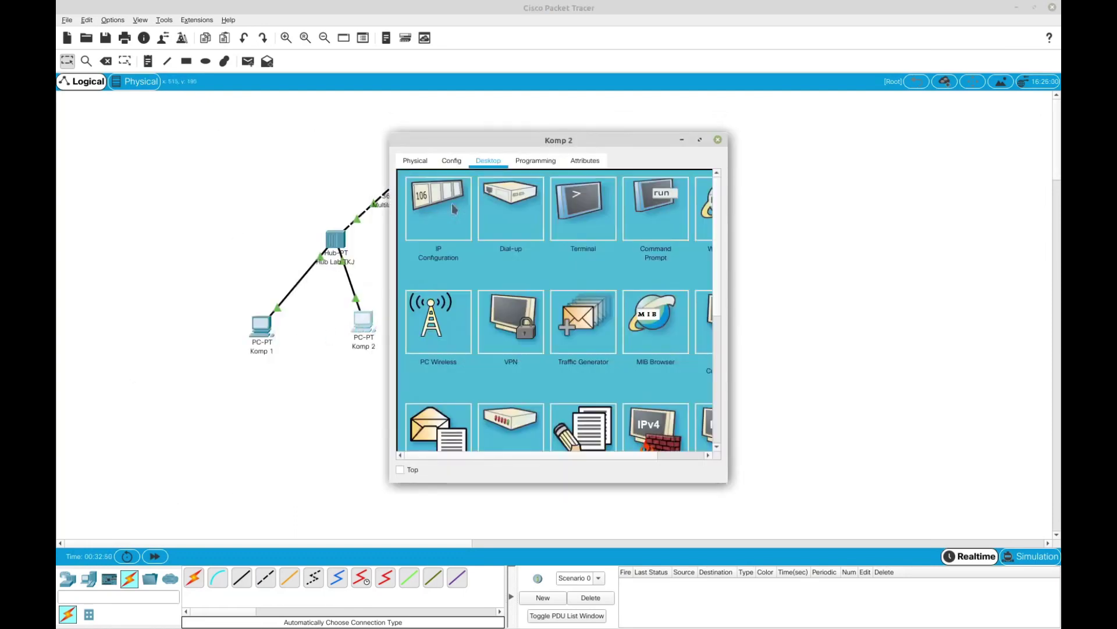
pyautogui.click(658, 229)
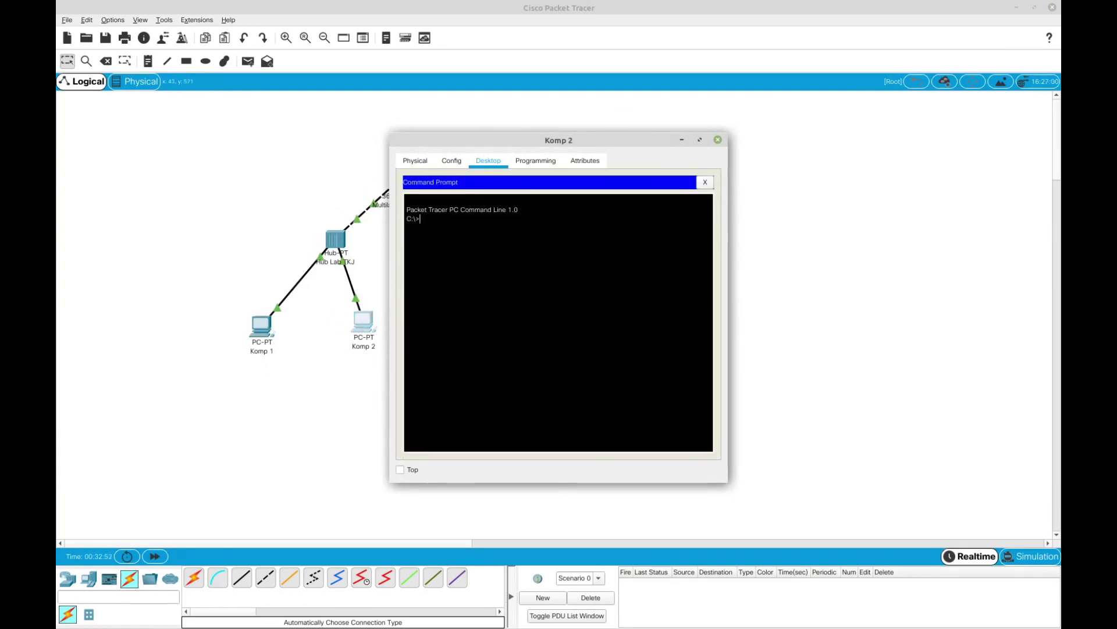
pyautogui.hotkey('alt', 'Tab')
pyautogui.moveTo(602, 138); pyautogui.dragTo(266, 151)
pyautogui.moveTo(573, 139); pyautogui.dragTo(784, 115)
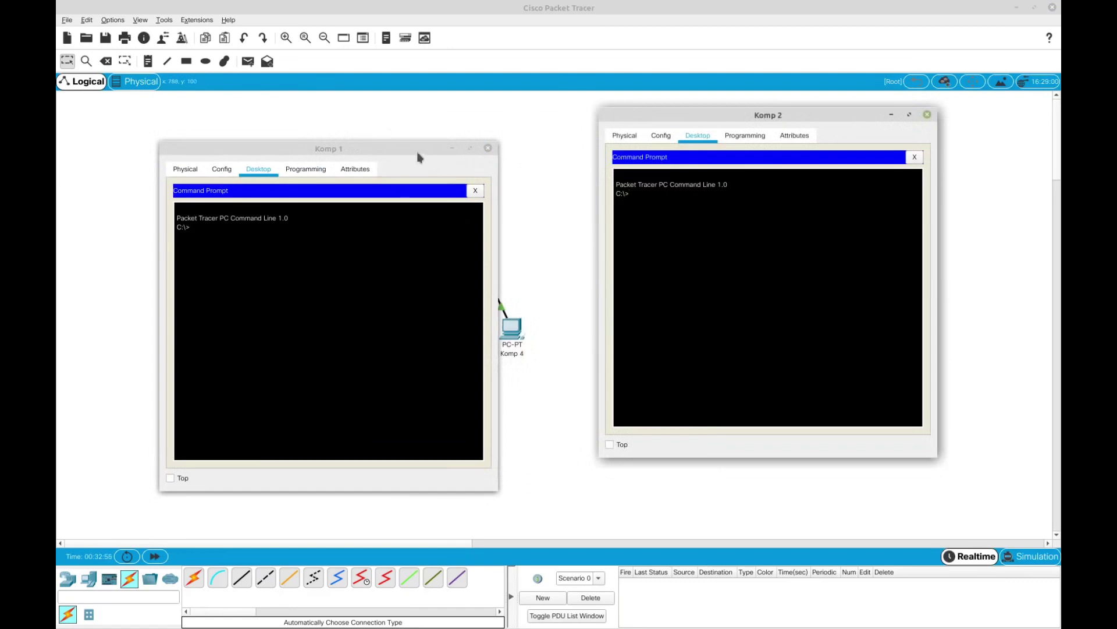
# - Adjust Komp 1's window position and start a continuous ping to Komp 2 with "ping -t 192.168.2.12"
pyautogui.moveTo(419, 158); pyautogui.dragTo(435, 130)
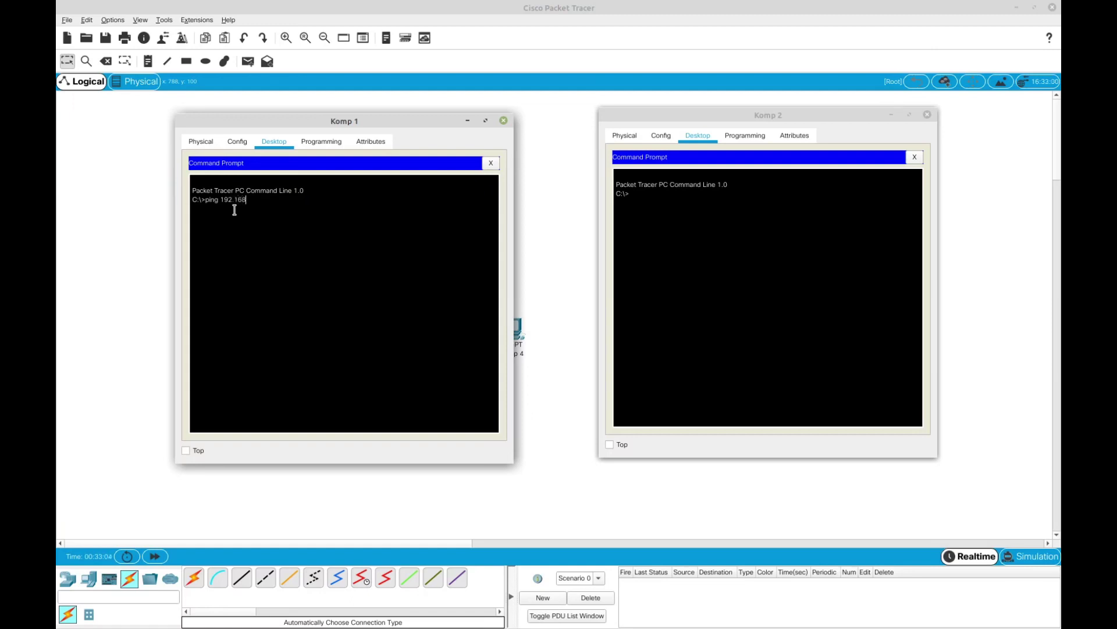
pyautogui.write('-t')
pyautogui.press('Return')
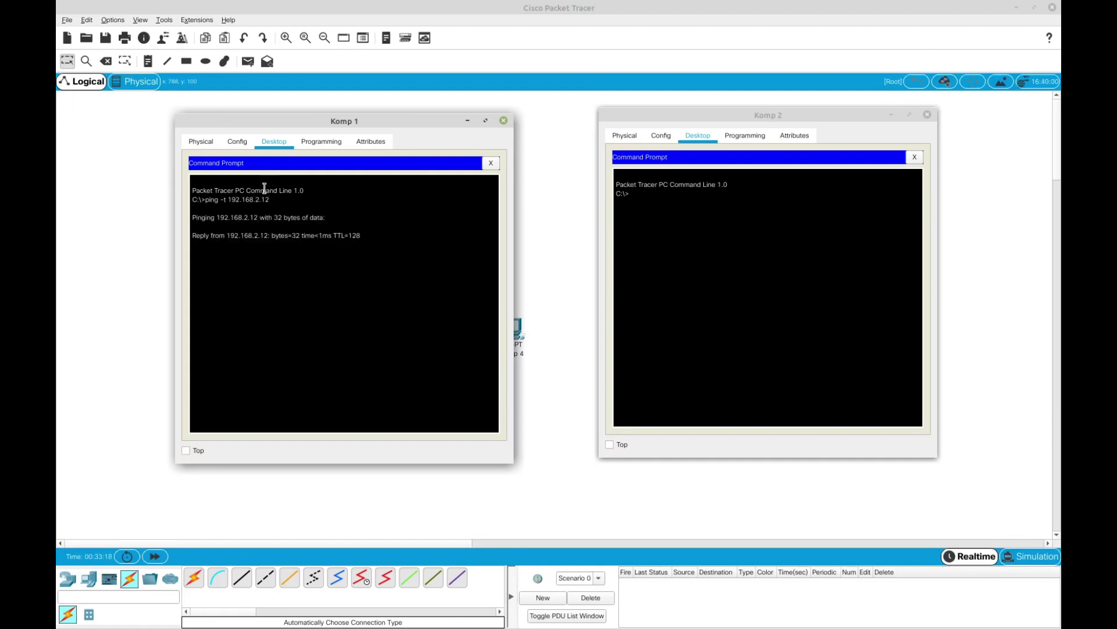
# - Start a continuous ping from Komp 2 to Komp 1 with "ping -t 192.168.2.11"
pyautogui.click(653, 197)
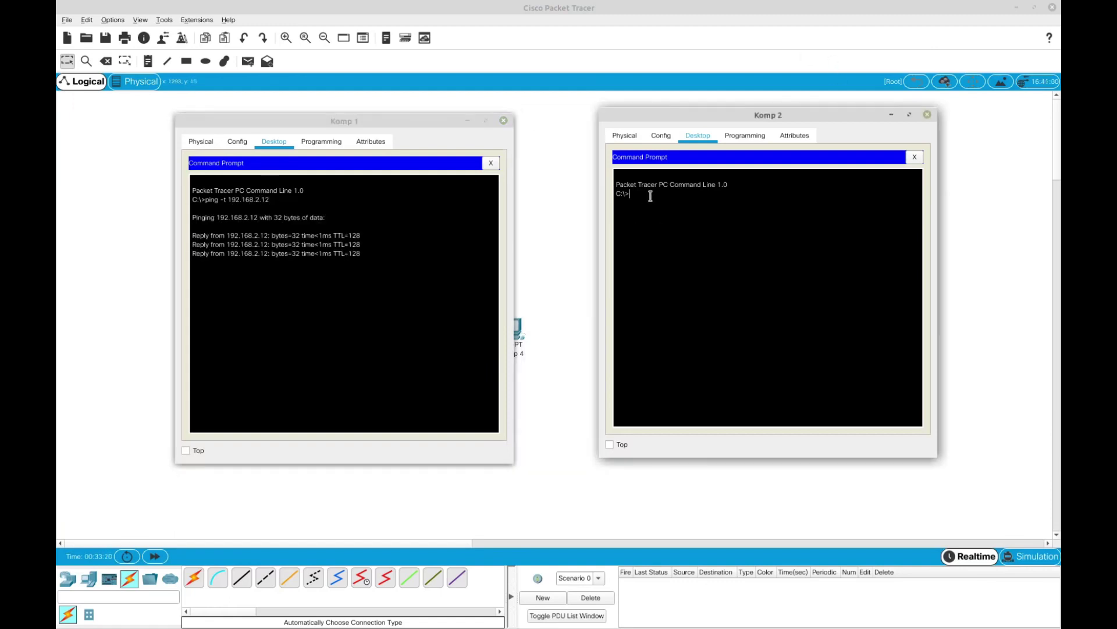
pyautogui.write('ping ')
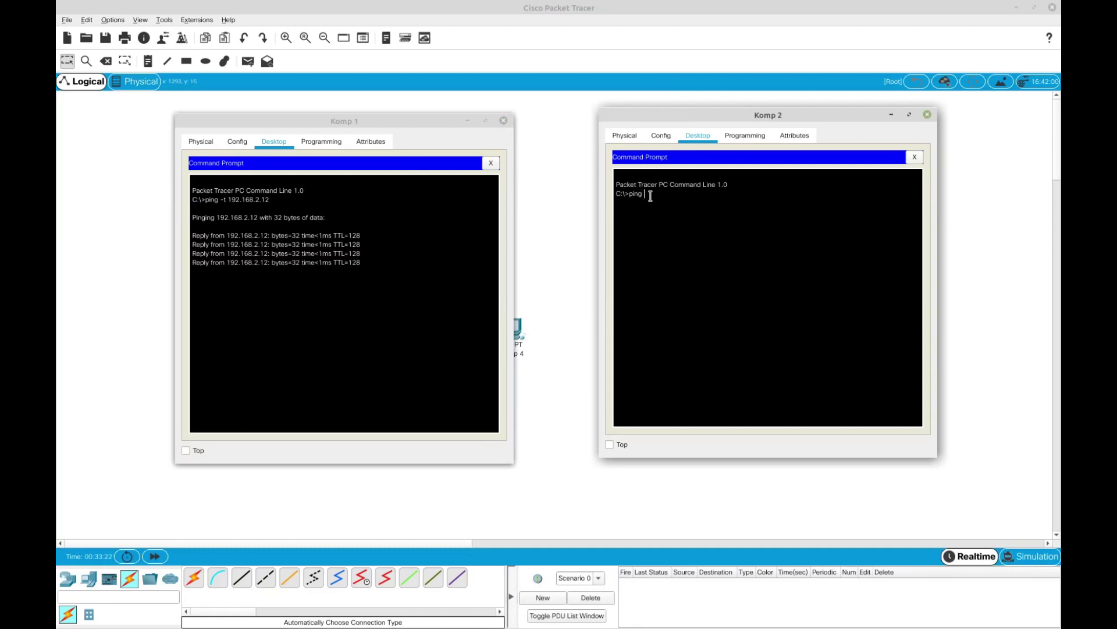
pyautogui.write('-t 192.168.2.')
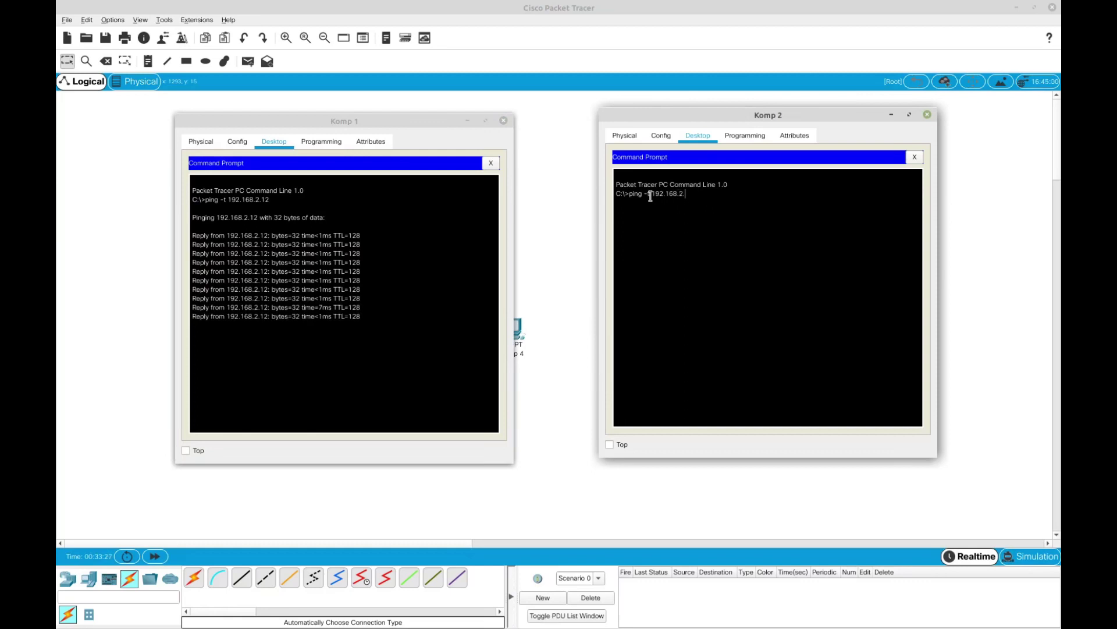
pyautogui.write('11')
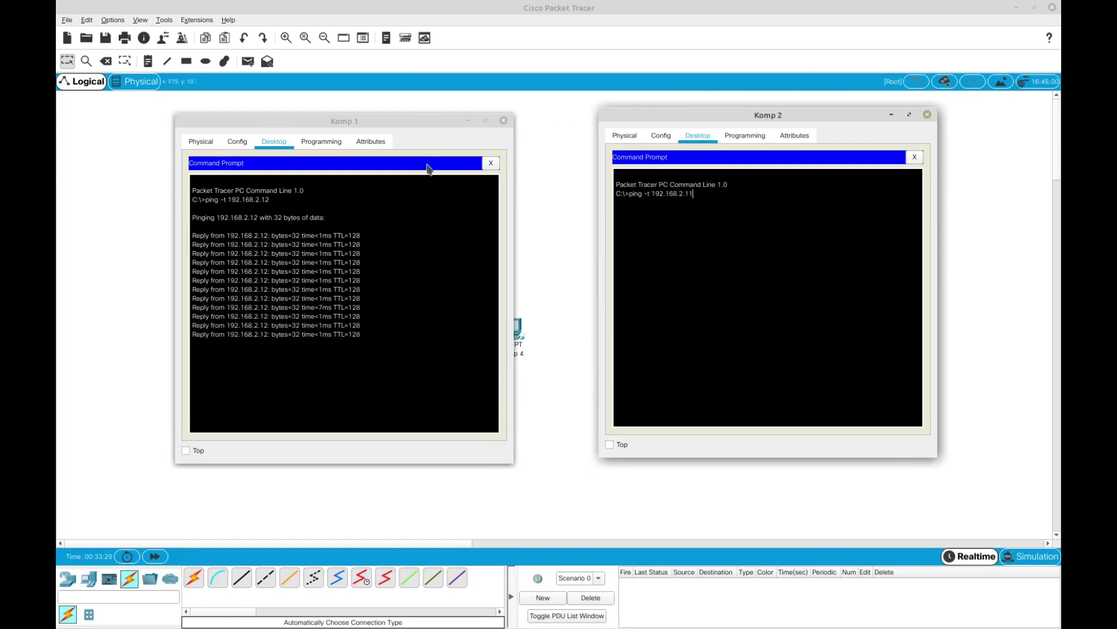
pyautogui.press('Return')
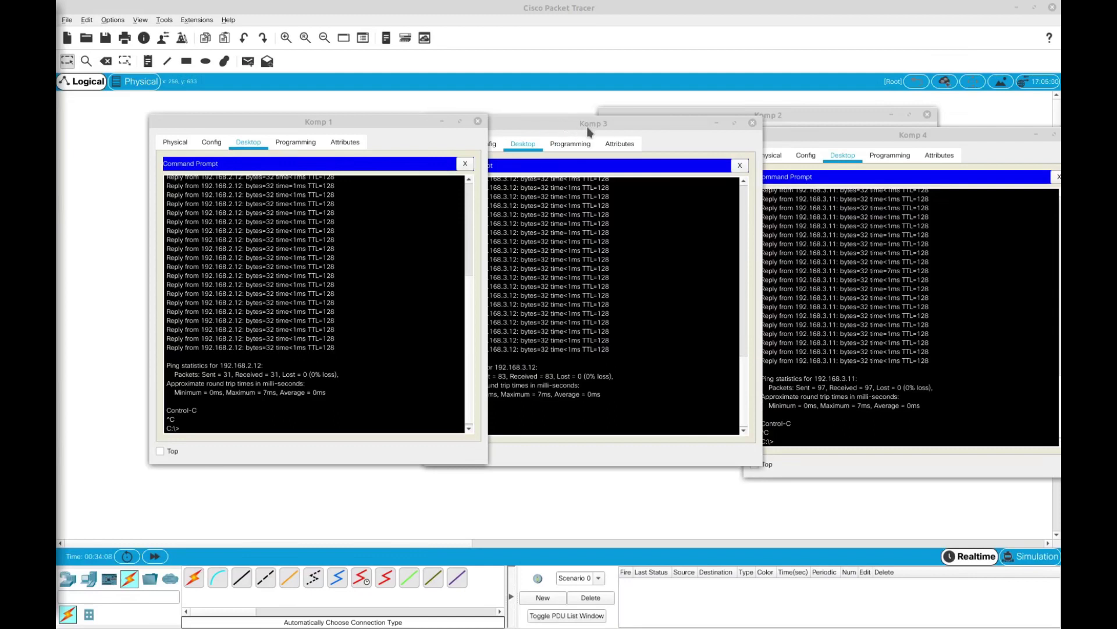
# - Bring Komp 3's command prompt window to the front and shift it so the other PCs' windows are less covered
pyautogui.moveTo(588, 130); pyautogui.dragTo(562, 156)
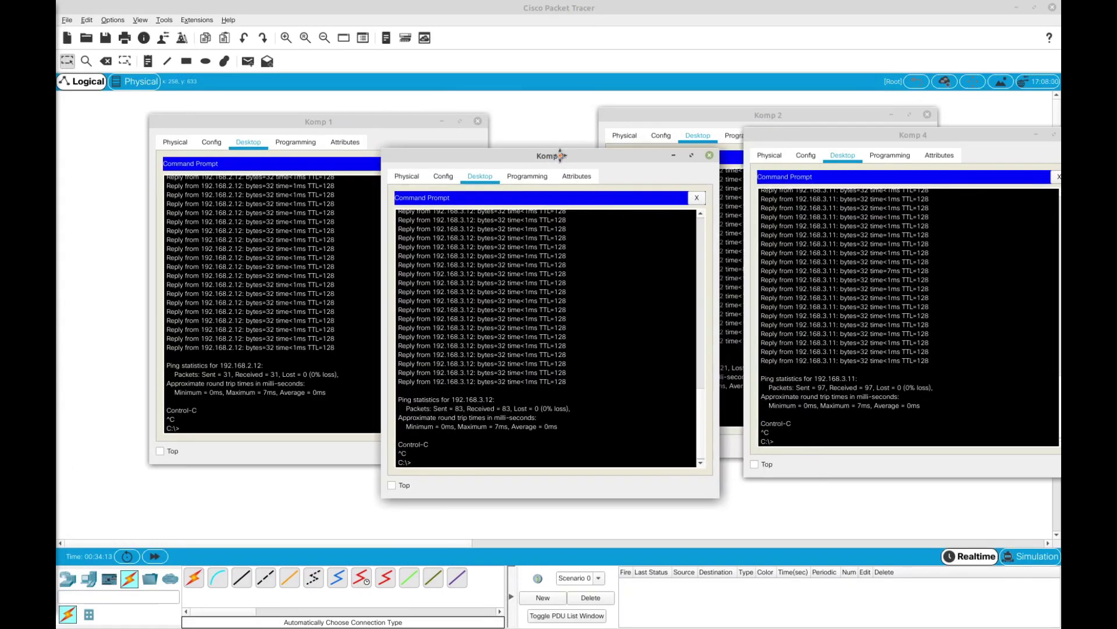
# - Close the Komp 3 and Komp 2 windows and arrange the Komp 1 and Komp 4 command prompts side by side
pyautogui.click(709, 156)
pyautogui.moveTo(697, 118); pyautogui.dragTo(632, 137)
pyautogui.click(863, 134)
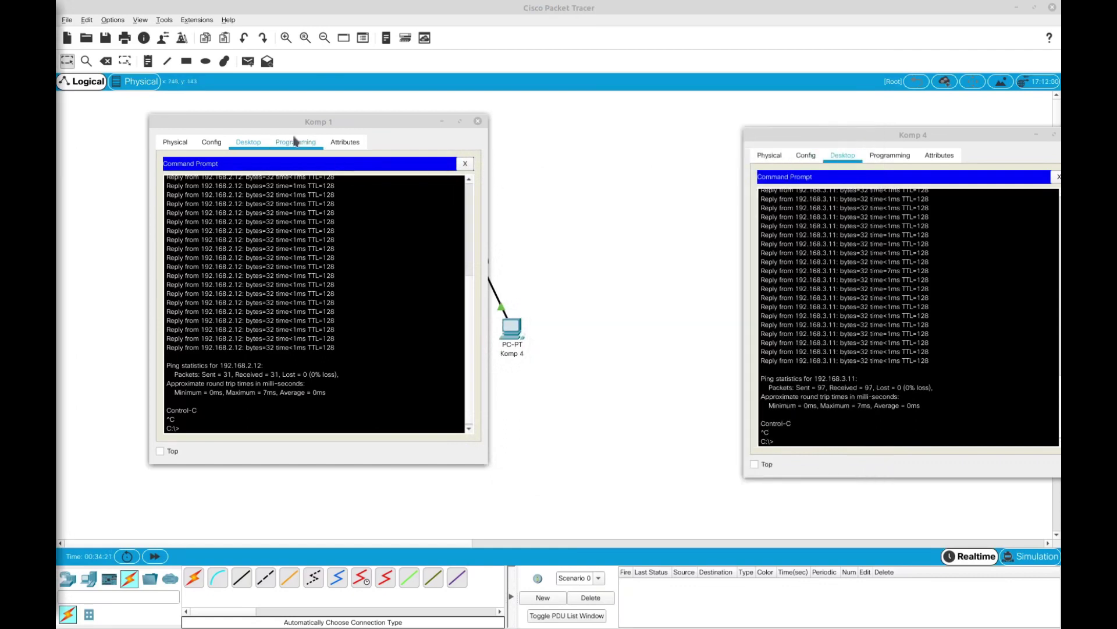
pyautogui.moveTo(303, 125); pyautogui.dragTo(585, 120)
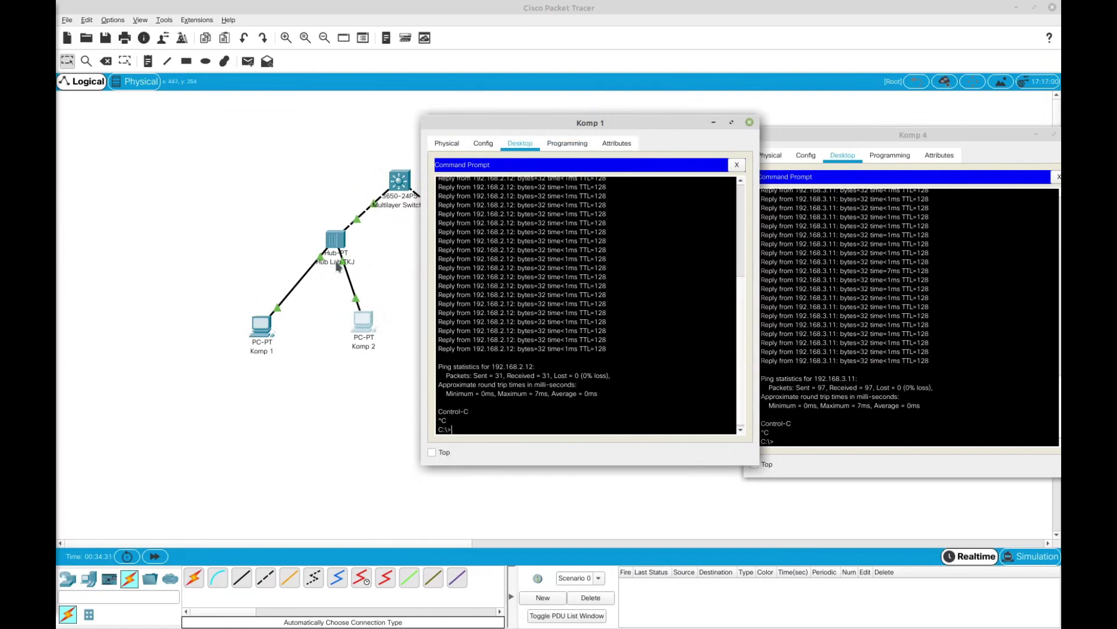
pyautogui.moveTo(560, 129); pyautogui.dragTo(299, 150)
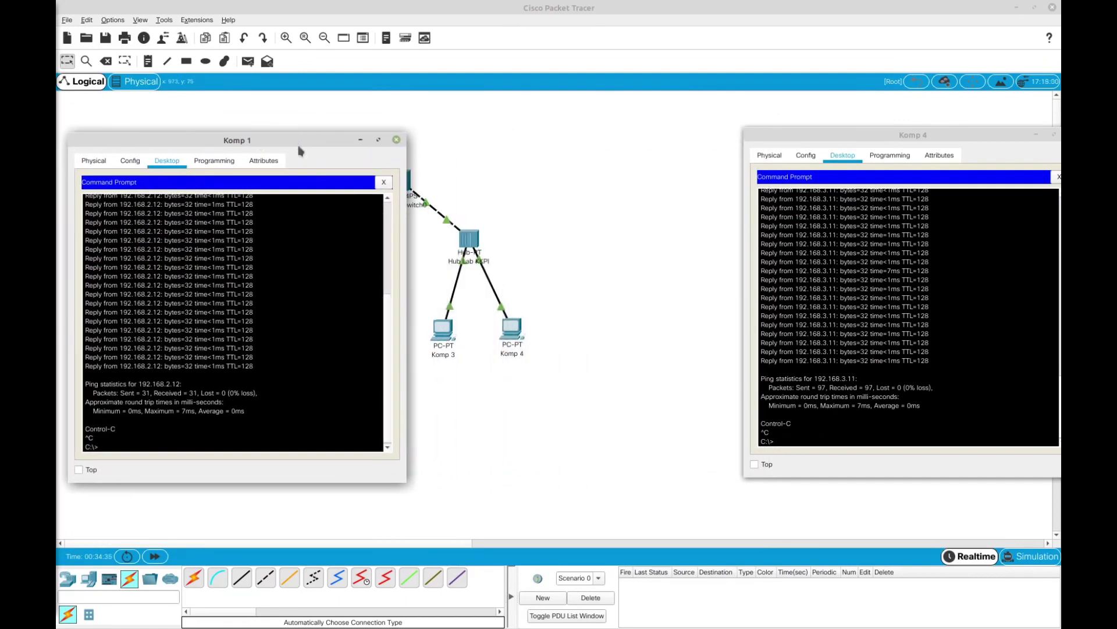
pyautogui.moveTo(833, 137); pyautogui.dragTo(659, 143)
pyautogui.moveTo(271, 144); pyautogui.dragTo(380, 141)
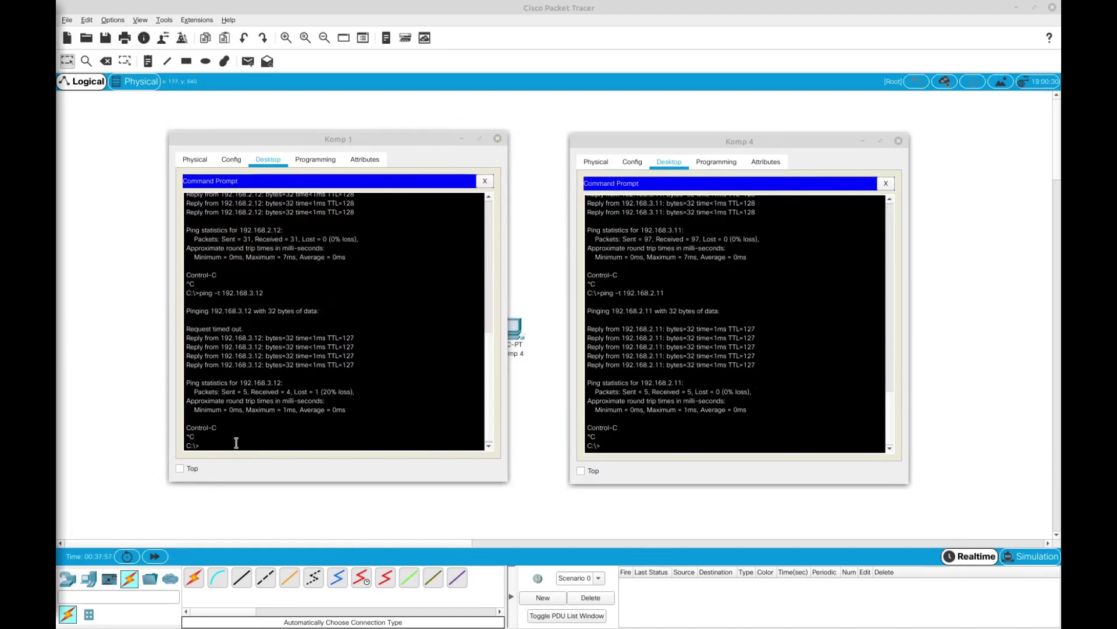
# - Start a continuous ping from Komp 1 to Komp 4 with "ping -t 192.168.3.12"
pyautogui.click(236, 443)
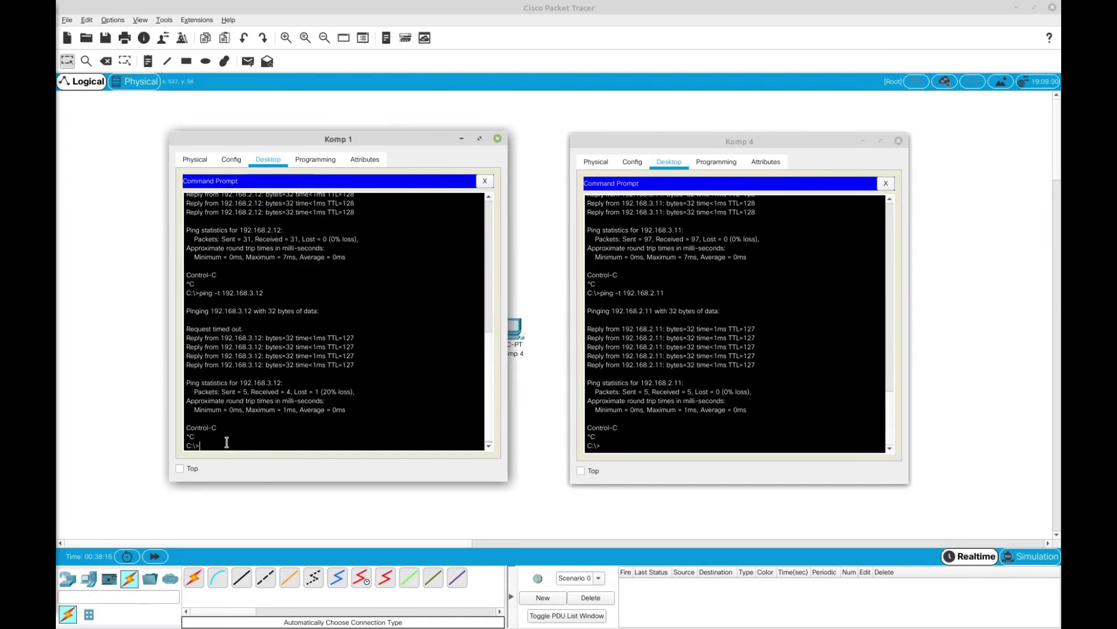
pyautogui.press('Up')
pyautogui.press('Return')
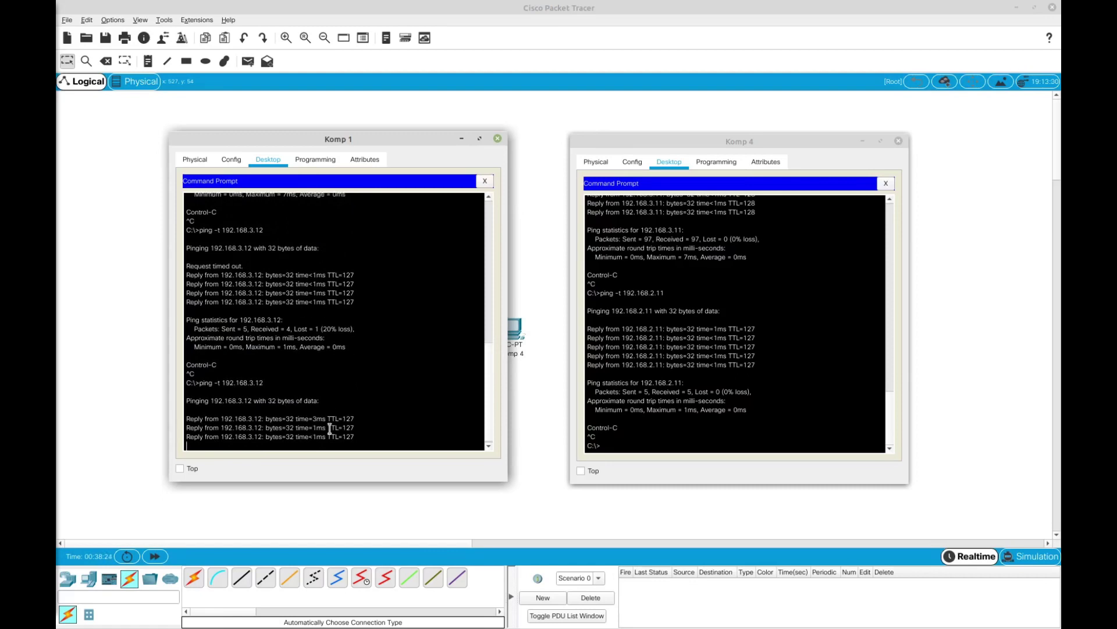
# - Start a continuous ping from Komp 4 to Komp 1 with "ping -t 192.168.2.11"
pyautogui.click(634, 446)
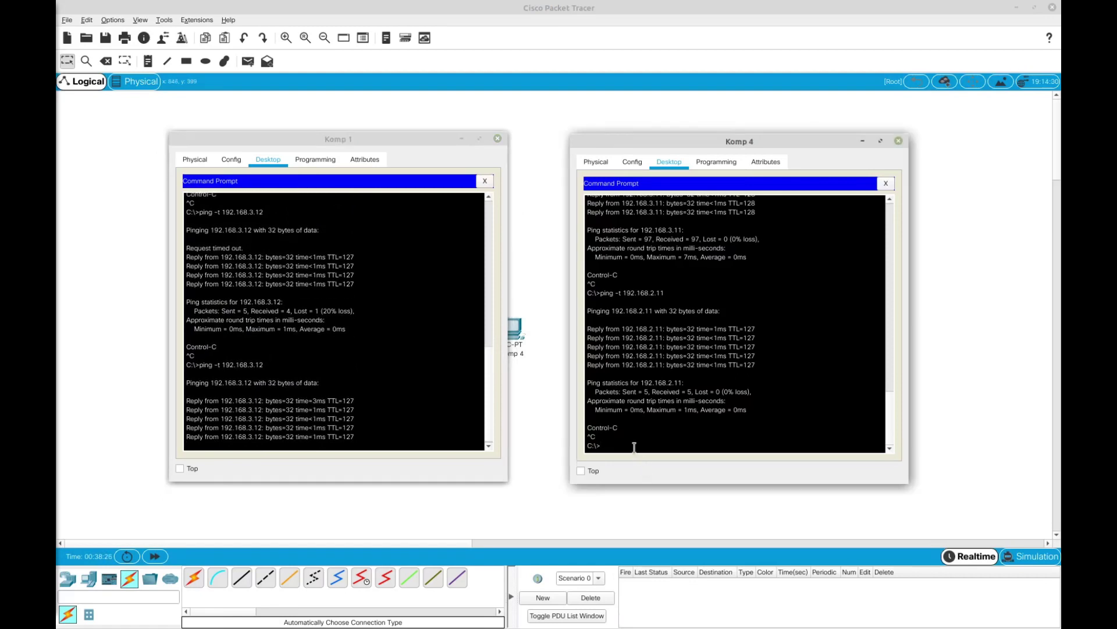
pyautogui.press('Up')
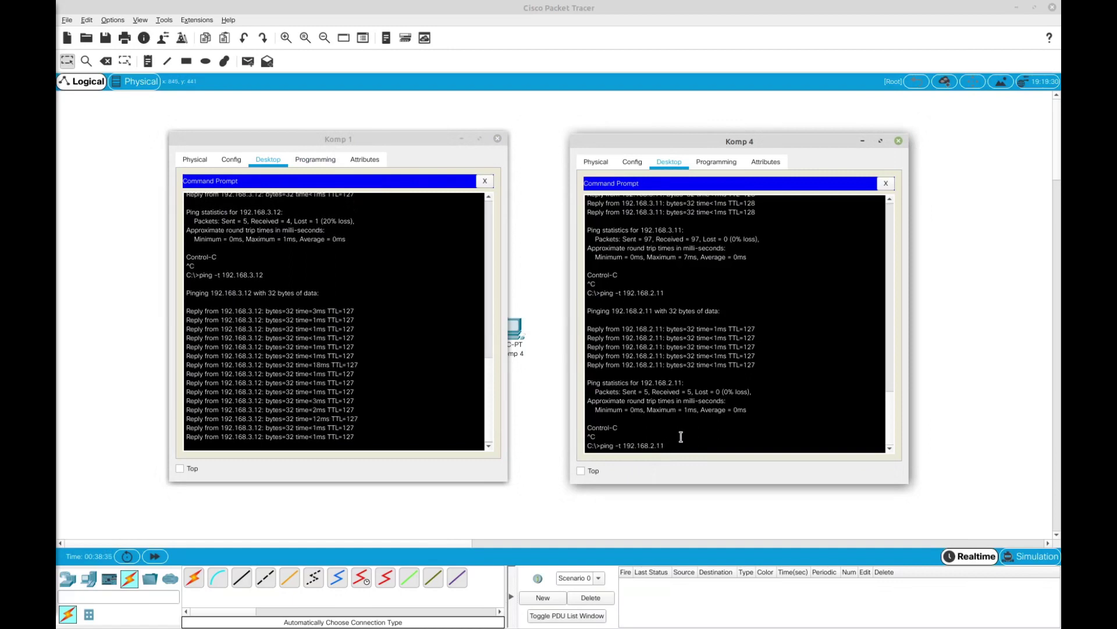
pyautogui.press('Return')
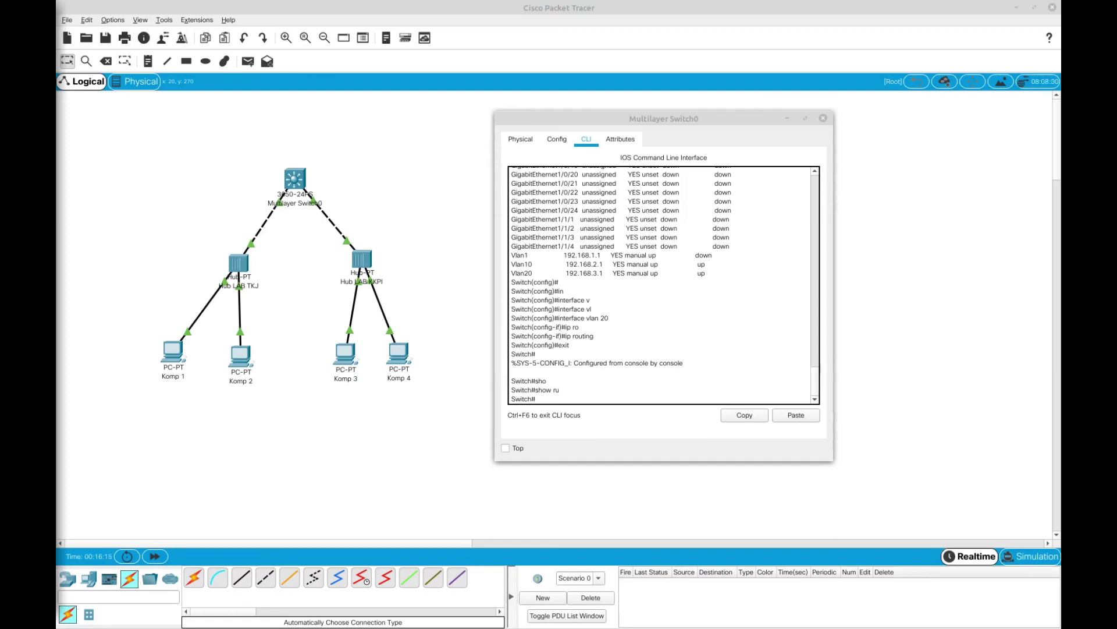
# - Display Multilayer Switch0's running configuration with "show run" and page through it to check the DHCP pools, IP routing, port VLANs and VLAN interfaces
pyautogui.click(547, 400)
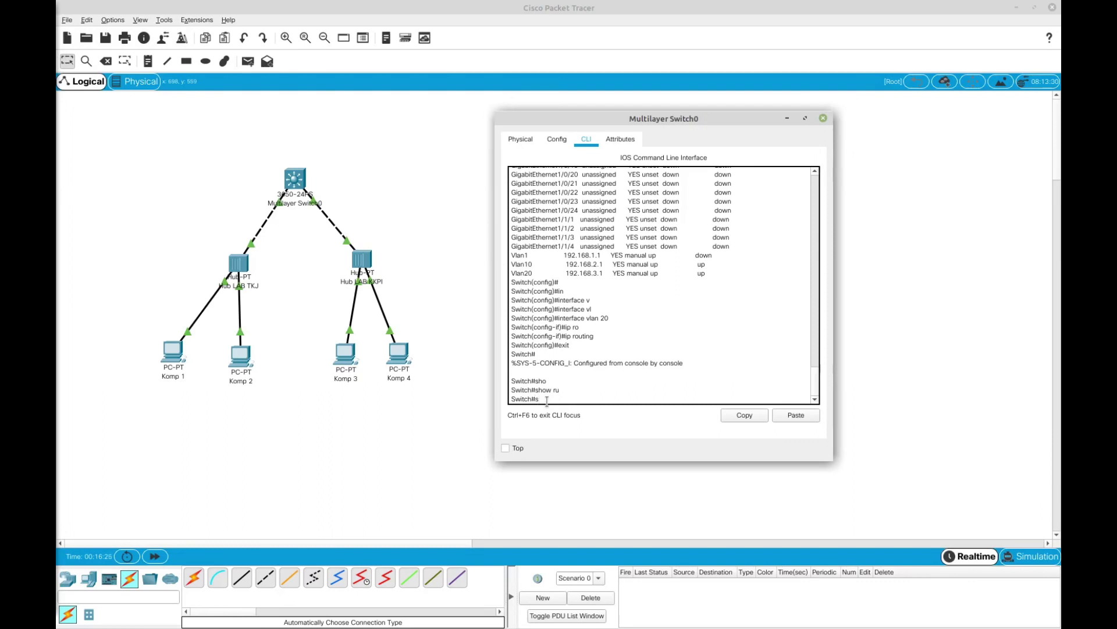
pyautogui.press('BackSpace')
pyautogui.write('ena')
pyautogui.press('Return')
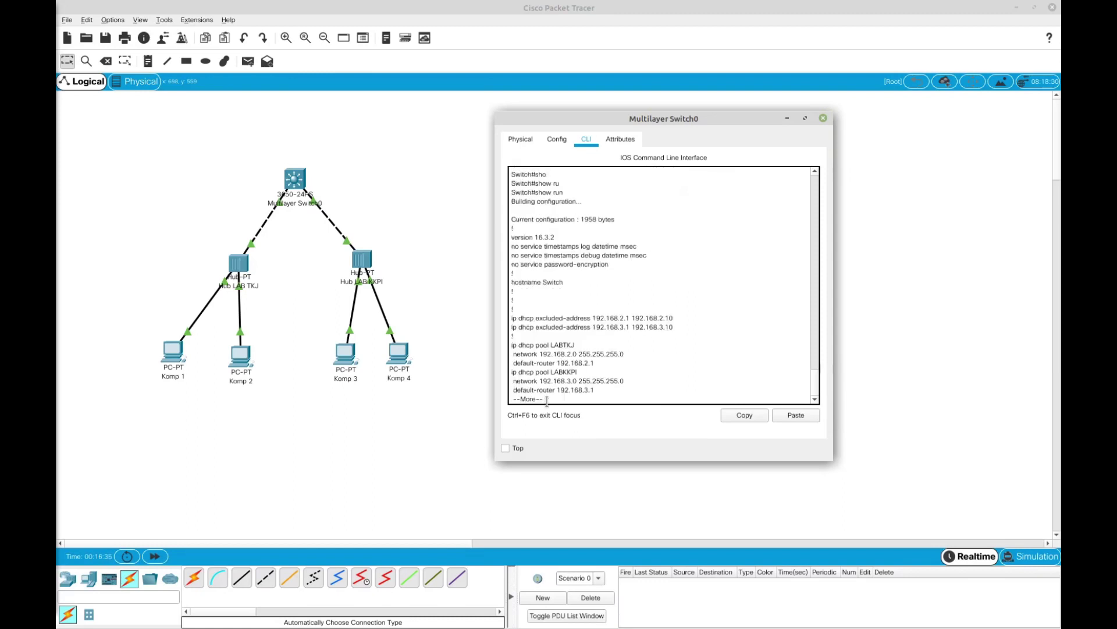
pyautogui.press('Return')
pyautogui.press('Return')
pyautogui.press('Return')
pyautogui.press('Return')
pyautogui.press('Return')
pyautogui.press('Return')
pyautogui.press('Return')
pyautogui.press('Return')
pyautogui.press('Return')
pyautogui.press('Return')
pyautogui.press('Return')
pyautogui.press('Return')
pyautogui.press('Return')
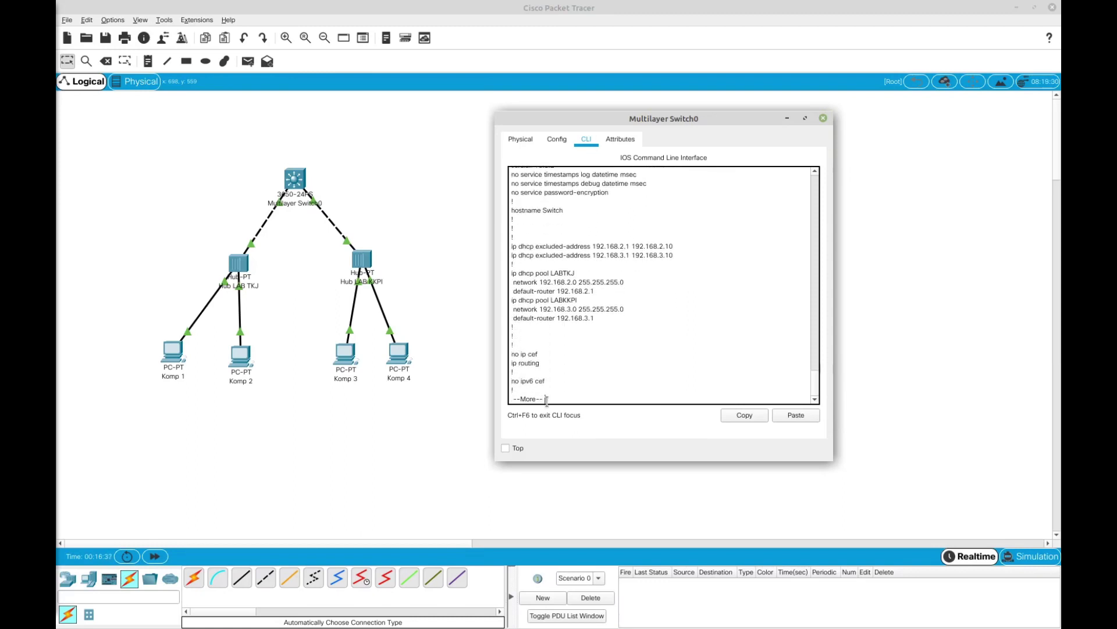
pyautogui.press('Return')
pyautogui.press('Return')
pyautogui.press('Return')
pyautogui.press('Return')
pyautogui.press('Return')
pyautogui.press('Return')
pyautogui.press('Return')
pyautogui.press('Return')
pyautogui.press('Return')
pyautogui.press('Return')
pyautogui.press('Return')
pyautogui.press('Return')
pyautogui.press('Return')
pyautogui.press('Return')
pyautogui.press('Return')
pyautogui.press('Return')
pyautogui.press('Return')
pyautogui.press('Return')
pyautogui.press('Return')
pyautogui.press('Return')
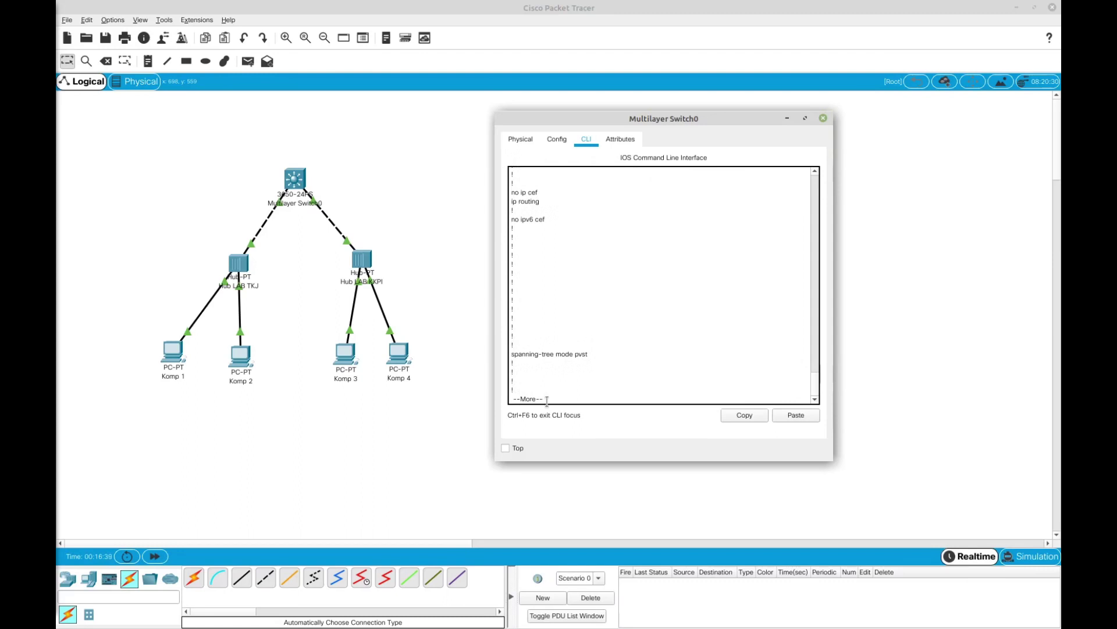
pyautogui.press('Return')
pyautogui.press('Return')
pyautogui.press('Return')
pyautogui.press('Return')
pyautogui.press('Return')
pyautogui.press('Return')
pyautogui.press('Return')
pyautogui.press('Return')
pyautogui.press('Return')
pyautogui.press('Return')
pyautogui.press('Return')
pyautogui.press('Return')
pyautogui.press('Return')
pyautogui.press('Return')
pyautogui.press('Return')
pyautogui.press('Return')
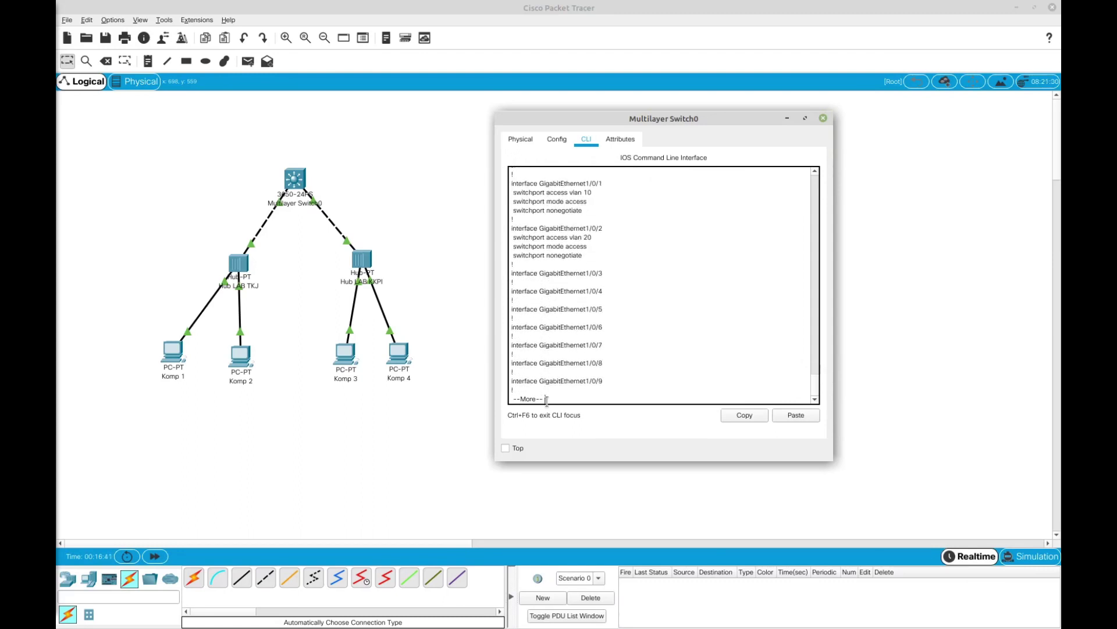
pyautogui.press('Return')
pyautogui.press('Return')
pyautogui.press('Return')
pyautogui.press('Return')
pyautogui.press('Return')
pyautogui.press('Return')
pyautogui.press('Return')
pyautogui.press('Return')
pyautogui.press('Return')
pyautogui.press('Return')
pyautogui.press('Return')
pyautogui.press('Return')
pyautogui.press('Return')
pyautogui.press('Return')
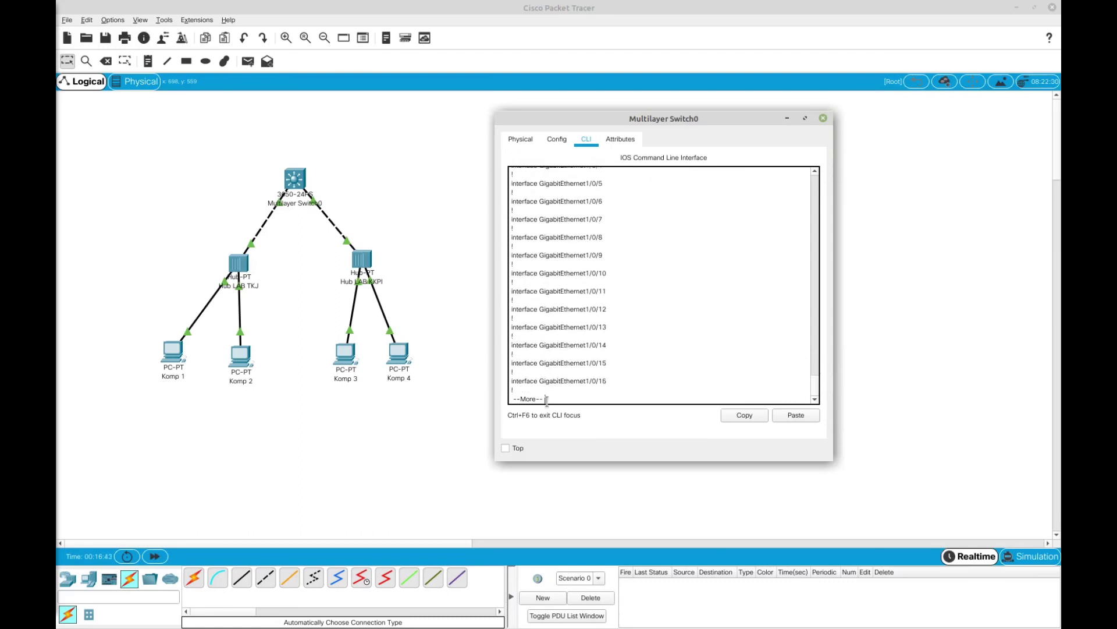
pyautogui.press('Return')
pyautogui.press('Return')
pyautogui.press('Return')
pyautogui.press('Return')
pyautogui.press('Return')
pyautogui.press('Return')
pyautogui.press('Return')
pyautogui.press('Return')
pyautogui.press('Return')
pyautogui.press('Return')
pyautogui.press('Return')
pyautogui.press('Return')
pyautogui.press('Return')
pyautogui.press('Return')
pyautogui.press('Return')
pyautogui.press('Return')
pyautogui.press('Return')
pyautogui.press('Return')
pyautogui.press('Return')
pyautogui.press('Return')
pyautogui.press('Return')
pyautogui.press('Return')
pyautogui.press('Return')
pyautogui.press('Return')
pyautogui.press('Return')
pyautogui.press('Return')
pyautogui.press('Return')
pyautogui.press('Return')
pyautogui.press('Return')
pyautogui.press('Return')
pyautogui.press('Return')
pyautogui.press('Return')
pyautogui.press('Return')
pyautogui.press('Return')
pyautogui.press('Return')
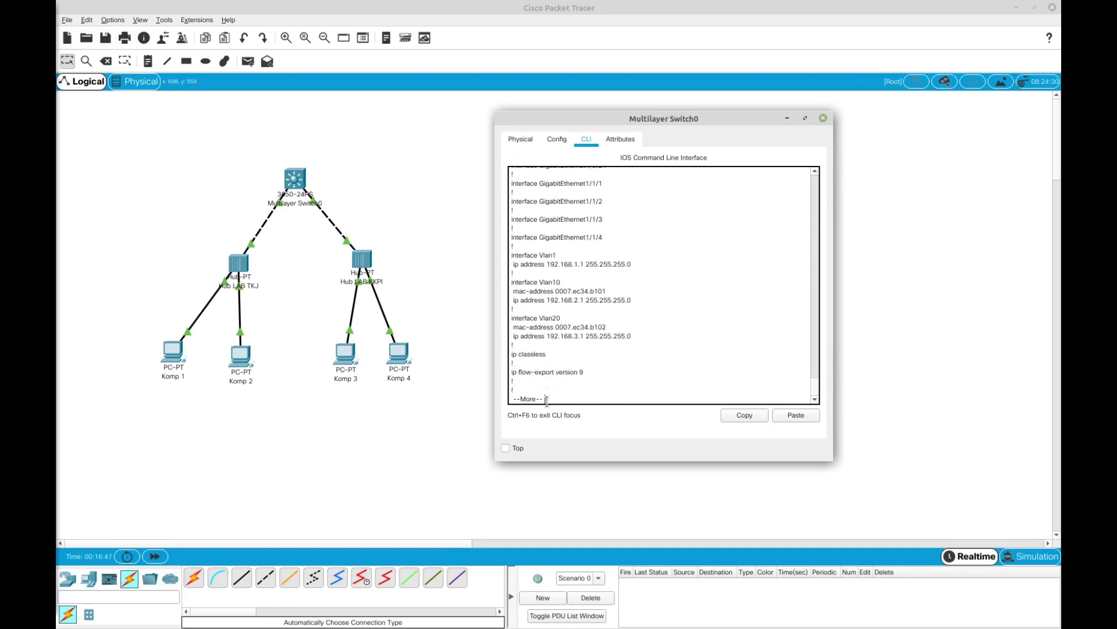
pyautogui.press('Return')
pyautogui.press('Return')
pyautogui.press('Return')
pyautogui.press('Return')
pyautogui.press('Return')
pyautogui.press('Return')
pyautogui.press('Return')
pyautogui.press('Return')
pyautogui.press('Return')
pyautogui.press('Return')
pyautogui.press('Return')
pyautogui.press('Return')
pyautogui.press('Return')
pyautogui.press('Return')
pyautogui.press('Return')
pyautogui.press('Return')
pyautogui.press('Return')
pyautogui.press('Return')
pyautogui.press('Return')
pyautogui.press('Return')
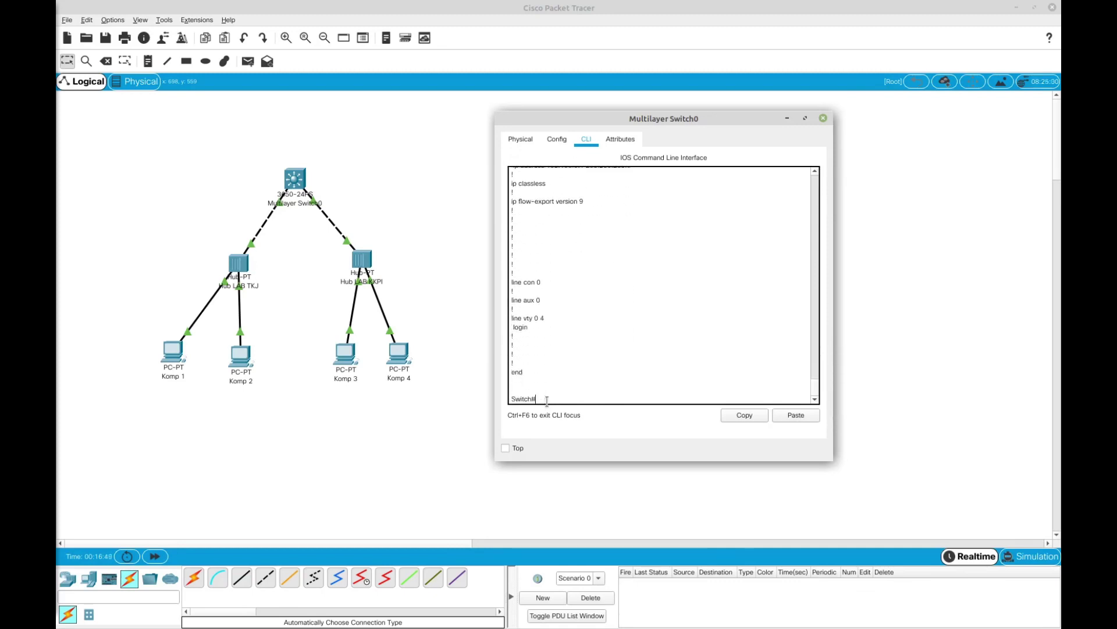
pyautogui.press('Return')
pyautogui.press('Return')
pyautogui.press('Return')
pyautogui.press('Return')
pyautogui.press('Return')
pyautogui.press('Return')
pyautogui.press('Return')
pyautogui.press('Return')
pyautogui.press('Return')
pyautogui.press('Return')
pyautogui.press('Return')
pyautogui.press('Return')
pyautogui.press('Return')
pyautogui.press('Return')
pyautogui.press('Return')
pyautogui.press('Return')
pyautogui.press('Return')
pyautogui.press('Return')
pyautogui.press('Return')
pyautogui.press('Return')
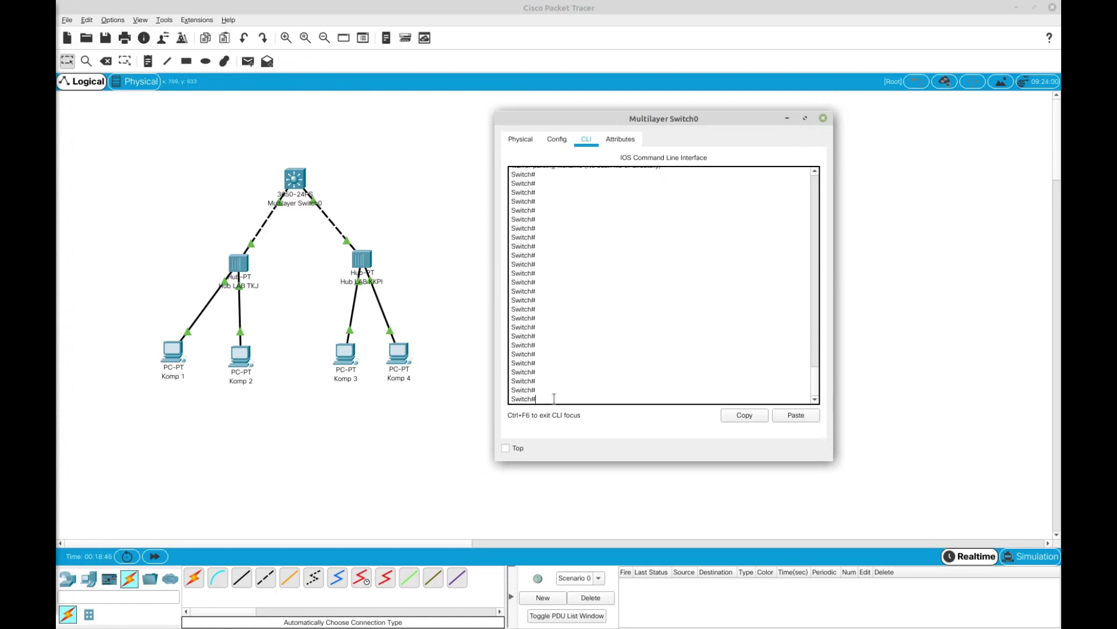
# - Save Multilayer Switch0's configuration with "copy running-config startup-config", accepting the default destination filename startup-config
pyautogui.write('copy ru')
pyautogui.press('Tab')
pyautogui.write('st')
pyautogui.press('Tab')
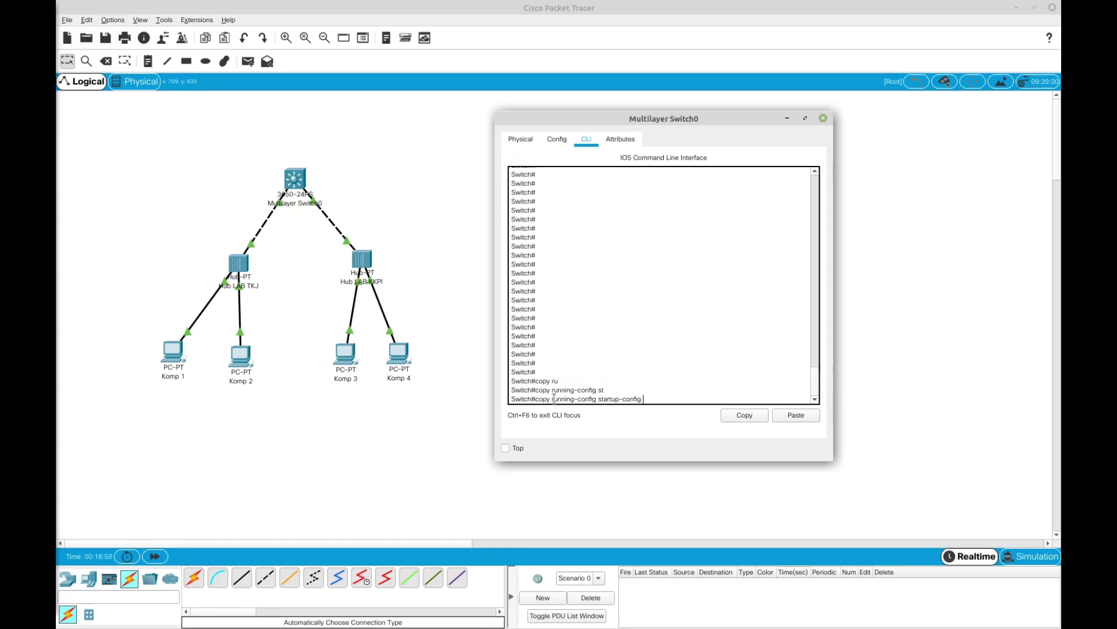
pyautogui.press('Return')
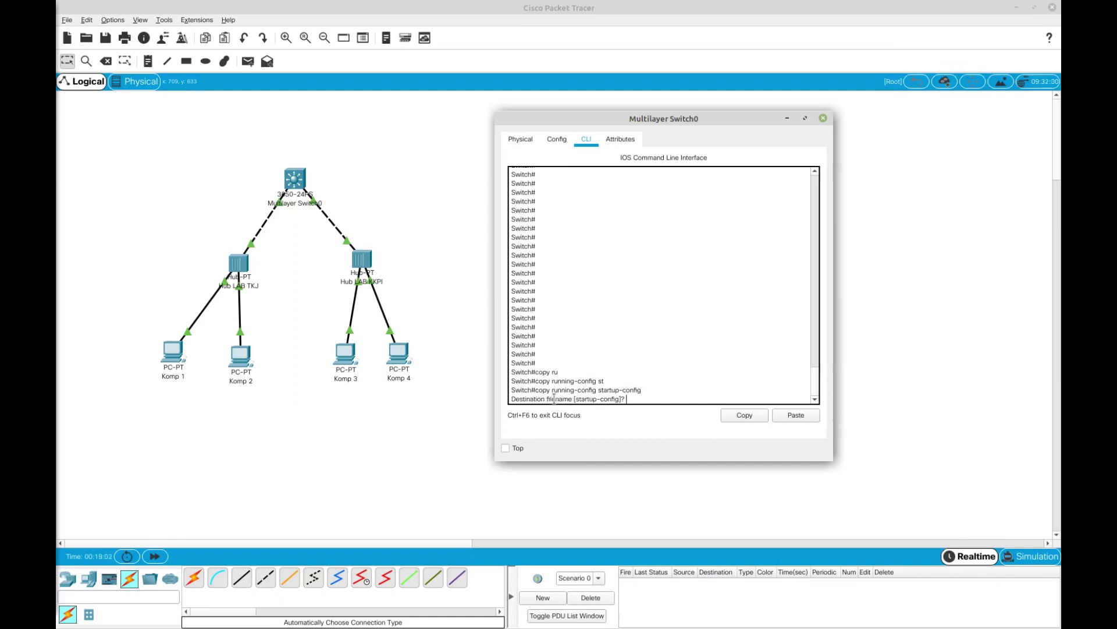
pyautogui.press('Return')
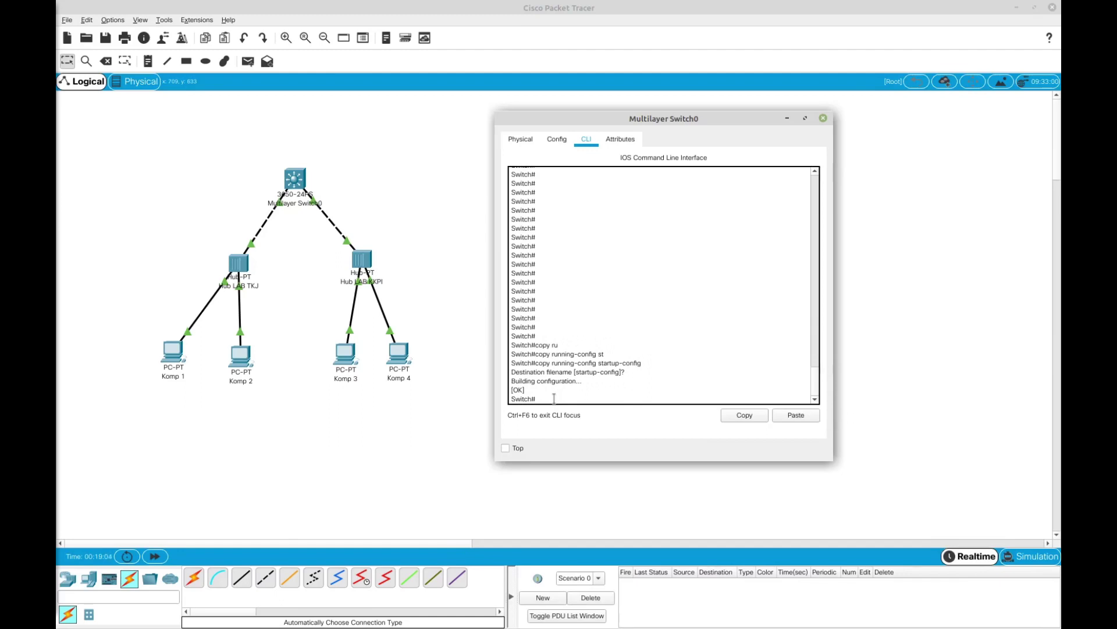